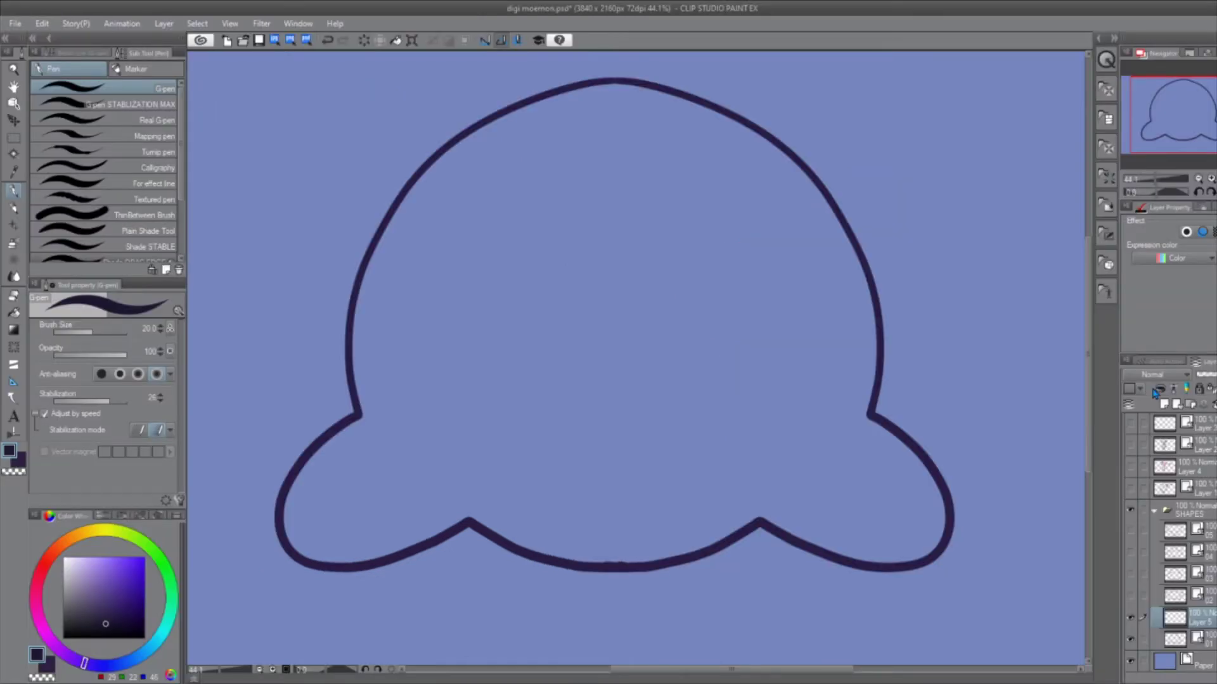
# Try out a curved line and several oval eyes inside the blob, undoing each one
pyautogui.moveTo(599, 328)
pyautogui.mouseDown()
pyautogui.moveTo(487, 429)
pyautogui.moveTo(521, 532)
pyautogui.mouseUp()
pyautogui.hotkey('ctrl', 'z')
pyautogui.moveTo(508, 201)
pyautogui.mouseDown()
pyautogui.moveTo(485, 321)
pyautogui.moveTo(466, 250)
pyautogui.mouseUp()
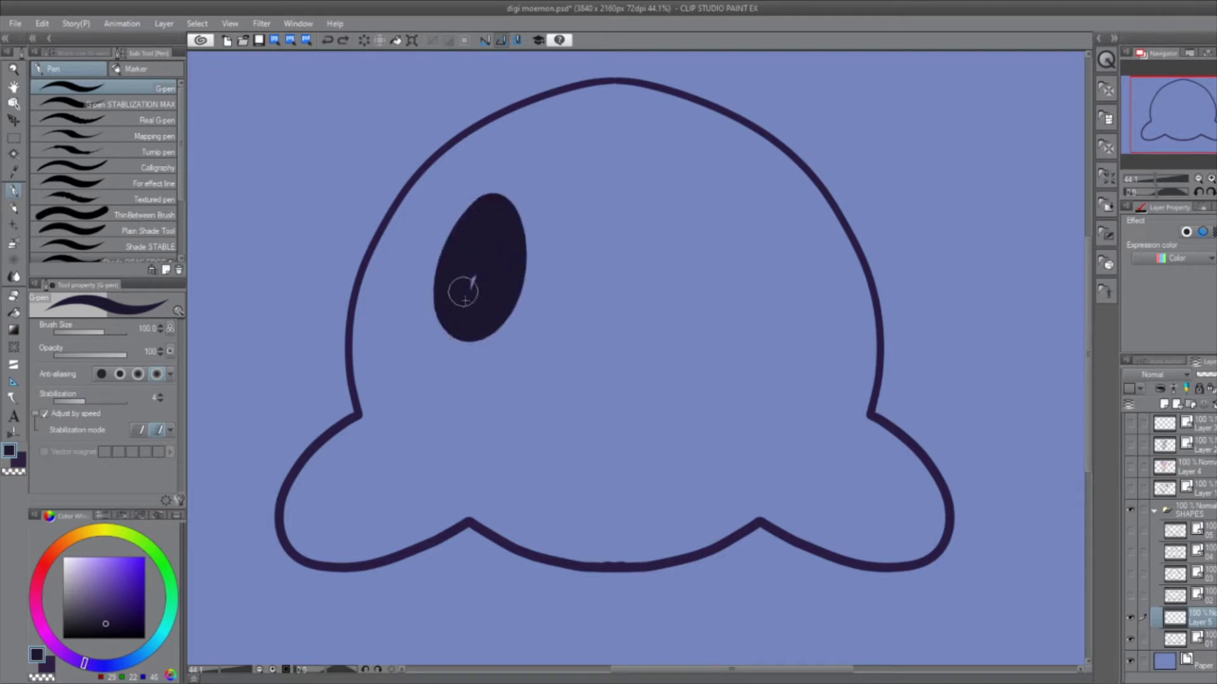
pyautogui.hotkey('ctrl', 'z')
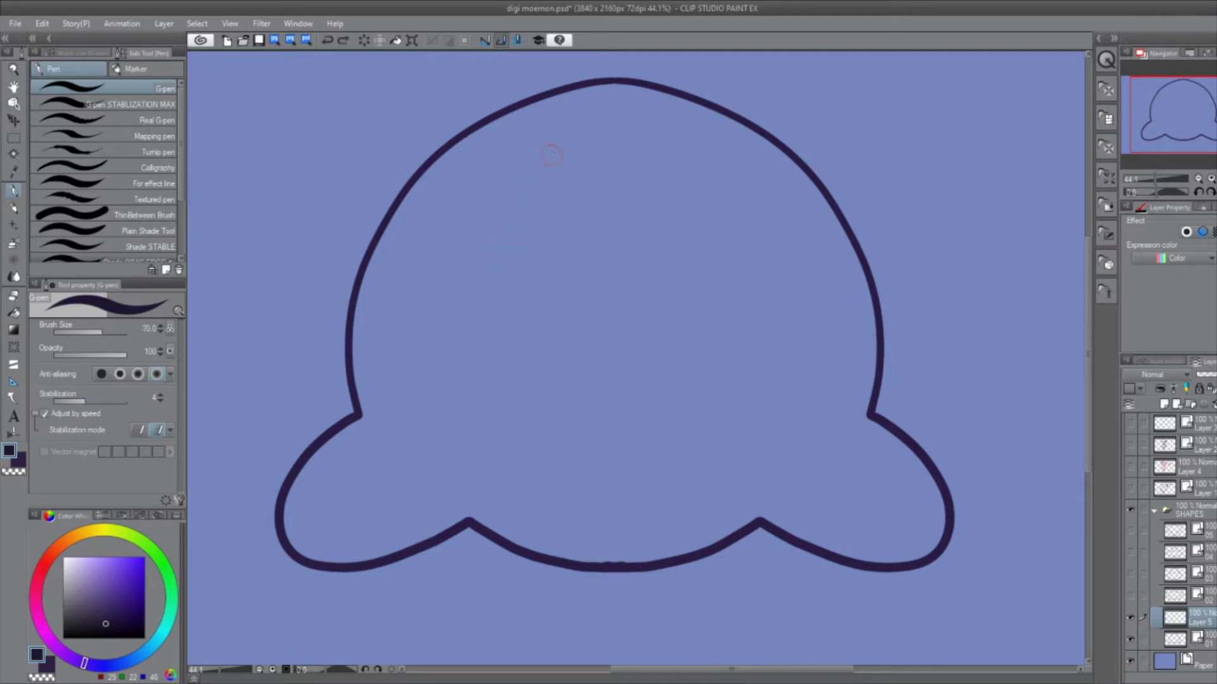
pyautogui.moveTo(551, 155)
pyautogui.mouseDown()
pyautogui.moveTo(547, 133)
pyautogui.moveTo(560, 134)
pyautogui.mouseUp()
pyautogui.hotkey('ctrl', 'z')
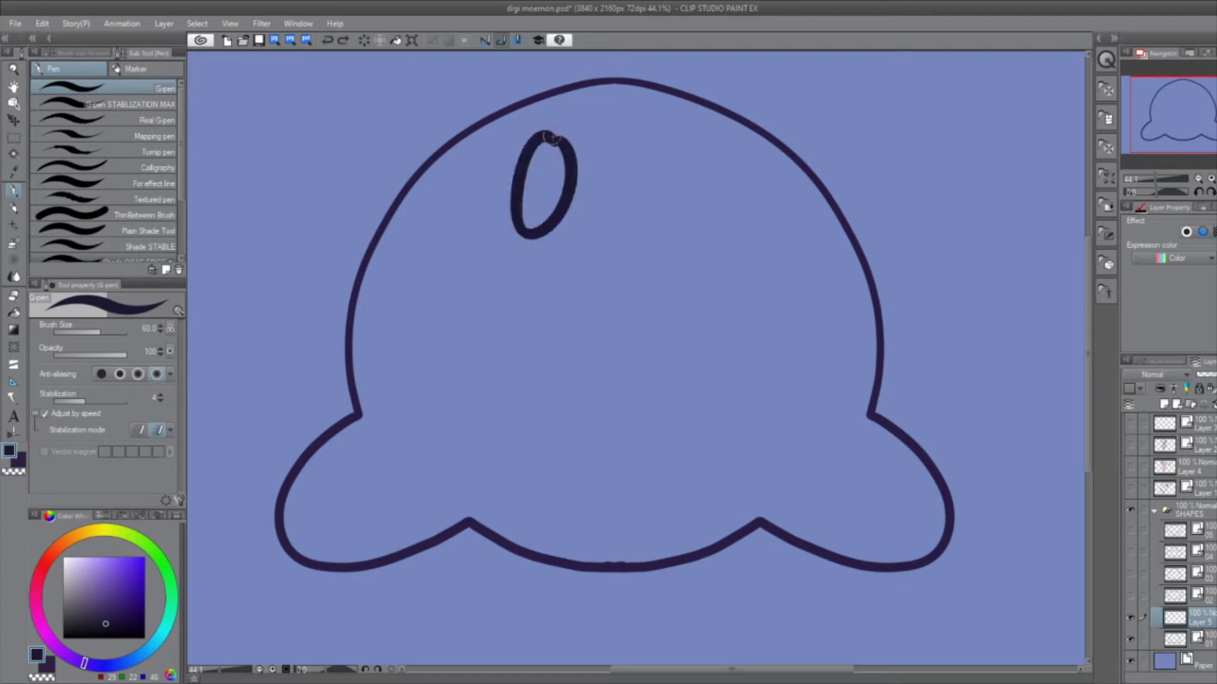
pyautogui.moveTo(714, 144); pyautogui.dragTo(711, 143)
pyautogui.hotkey('ctrl', 'z')
pyautogui.hotkey('ctrl', 'z')
# Draw a pair of oval eyes and a U-shaped mouth, then start undoing them
pyautogui.moveTo(722, 223); pyautogui.dragTo(725, 228)
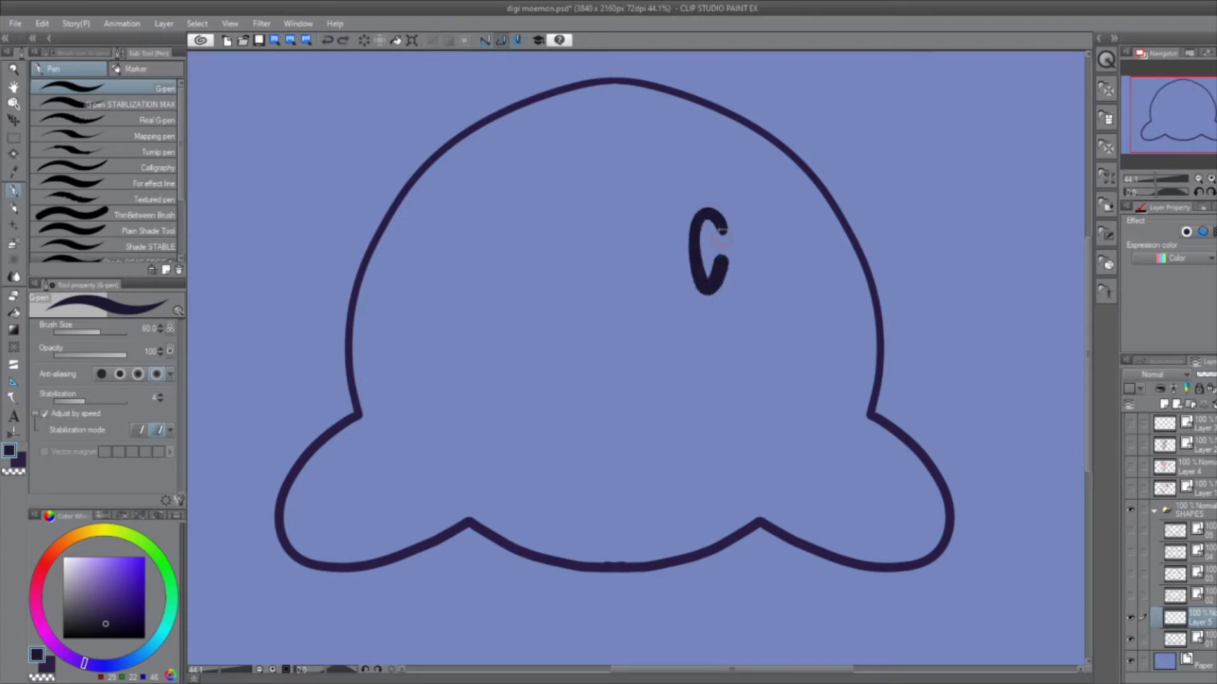
pyautogui.moveTo(580, 214)
pyautogui.mouseDown()
pyautogui.moveTo(340, 153)
pyautogui.moveTo(625, 249)
pyautogui.moveTo(671, 242)
pyautogui.mouseUp()
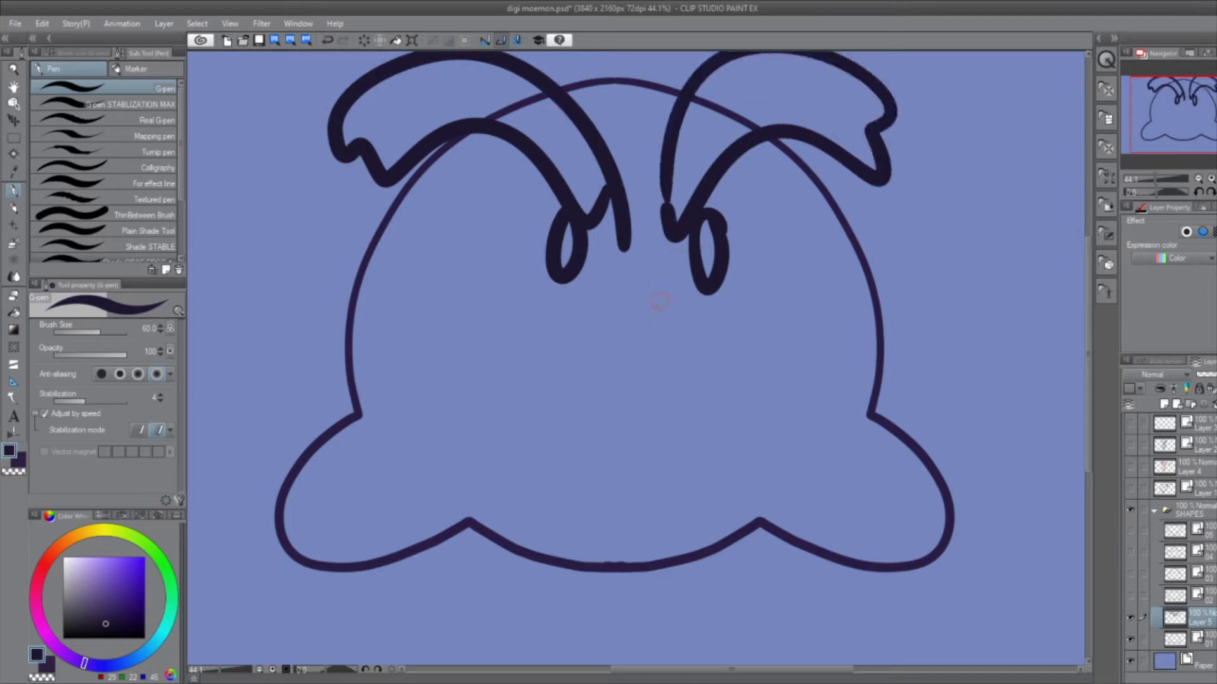
pyautogui.moveTo(663, 319); pyautogui.dragTo(617, 320)
pyautogui.hotkey('ctrl', 'z')
pyautogui.hotkey('ctrl', 'z')
pyautogui.hotkey('ctrl', 'z')
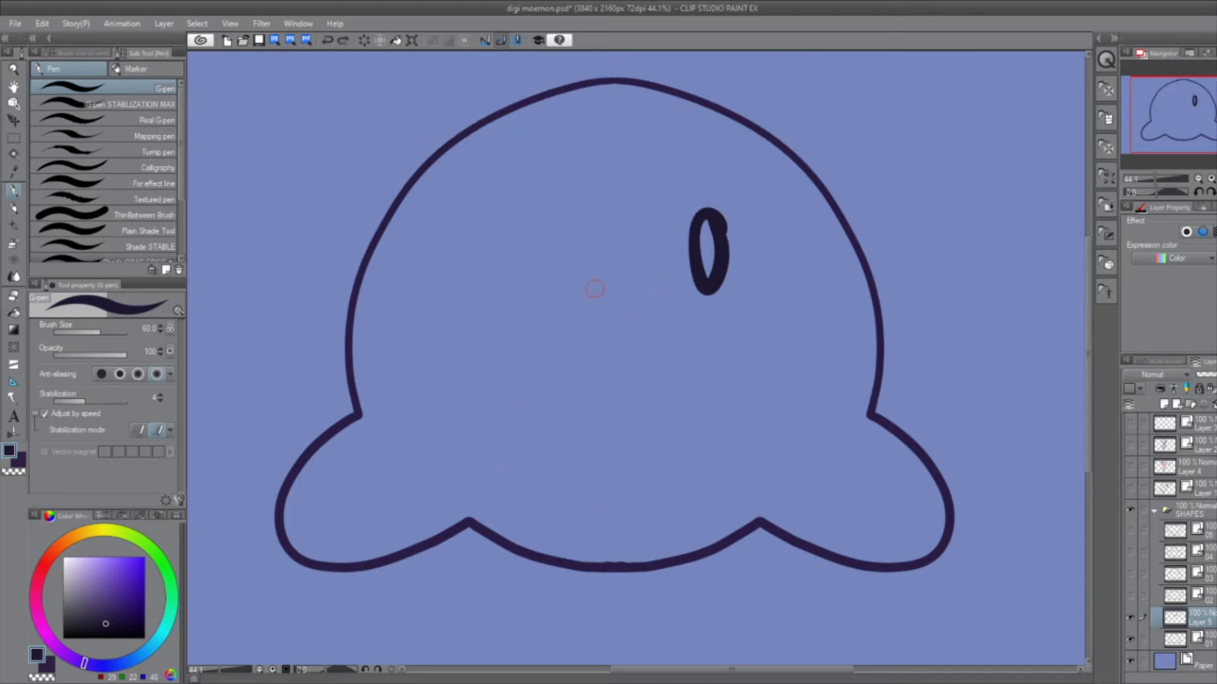
pyautogui.hotkey('ctrl', 'z')
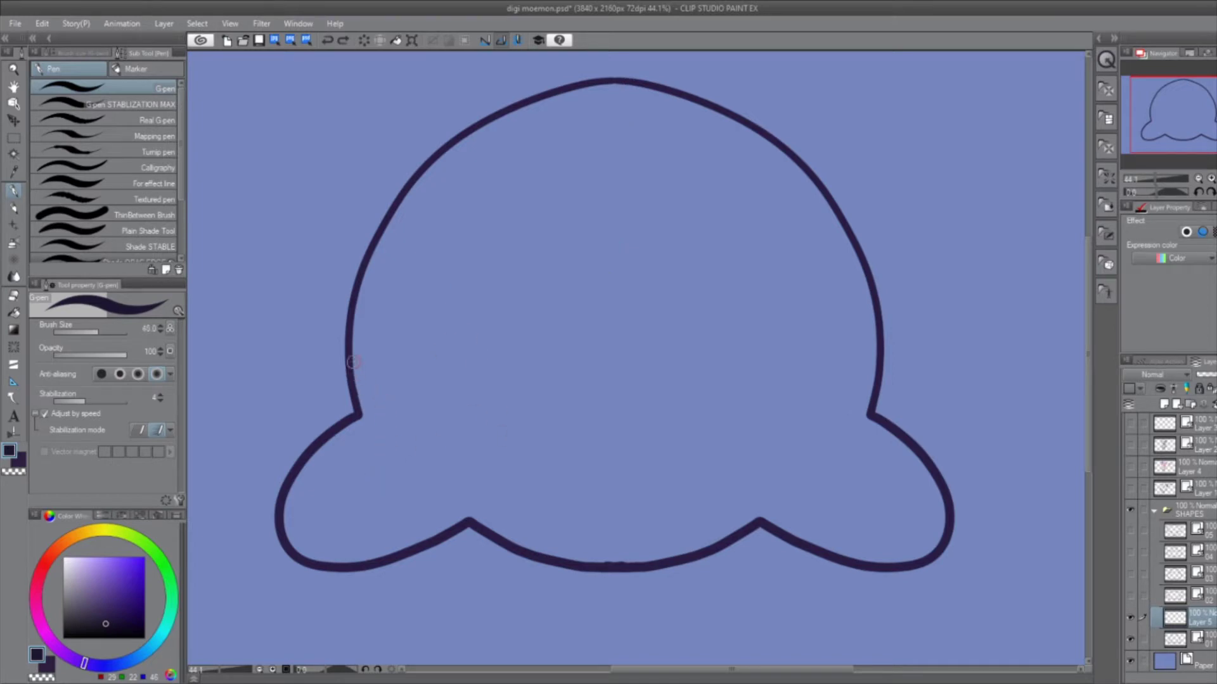
# Undo the extra curves, mouth and eyes, then draw a narrow oval eye on the right
pyautogui.moveTo(351, 363); pyautogui.dragTo(451, 468)
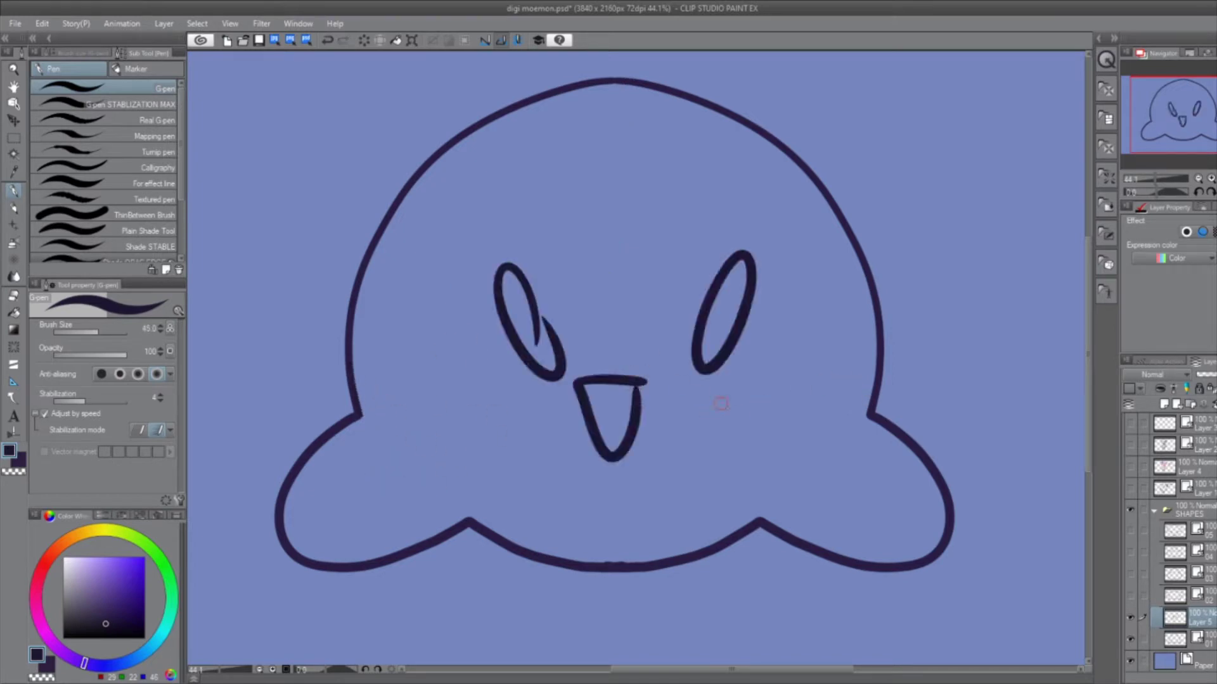
pyautogui.moveTo(788, 544)
pyautogui.mouseDown()
pyautogui.moveTo(775, 639)
pyautogui.moveTo(657, 609)
pyautogui.mouseUp()
pyautogui.hotkey('ctrl', 'z')
pyautogui.hotkey('ctrl', 'z')
pyautogui.hotkey('ctrl', 'z')
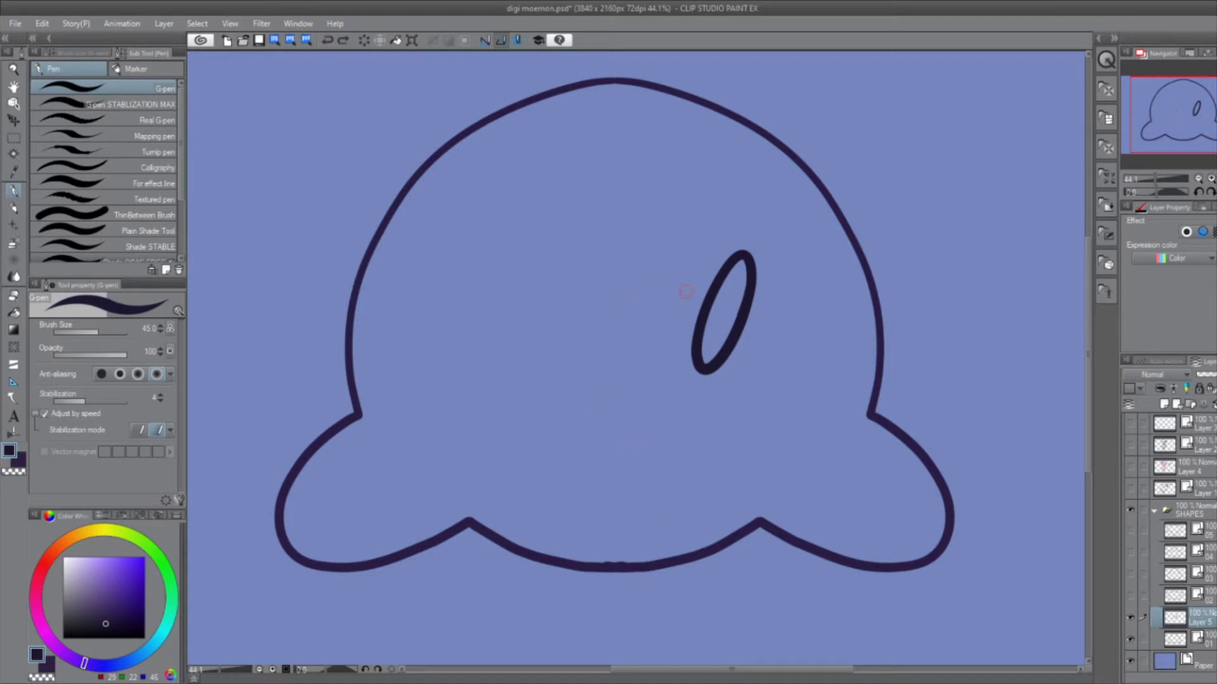
pyautogui.hotkey('ctrl', 'z')
pyautogui.moveTo(677, 390)
pyautogui.mouseDown()
pyautogui.moveTo(663, 388)
pyautogui.moveTo(667, 369)
pyautogui.moveTo(787, 185)
pyautogui.moveTo(693, 390)
pyautogui.moveTo(681, 383)
pyautogui.moveTo(809, 336)
pyautogui.moveTo(720, 185)
pyautogui.moveTo(644, 349)
pyautogui.moveTo(681, 388)
pyautogui.mouseUp()
pyautogui.hotkey('ctrl', 'z')
pyautogui.hotkey('ctrl', 'z')
pyautogui.hotkey('ctrl', 'z')
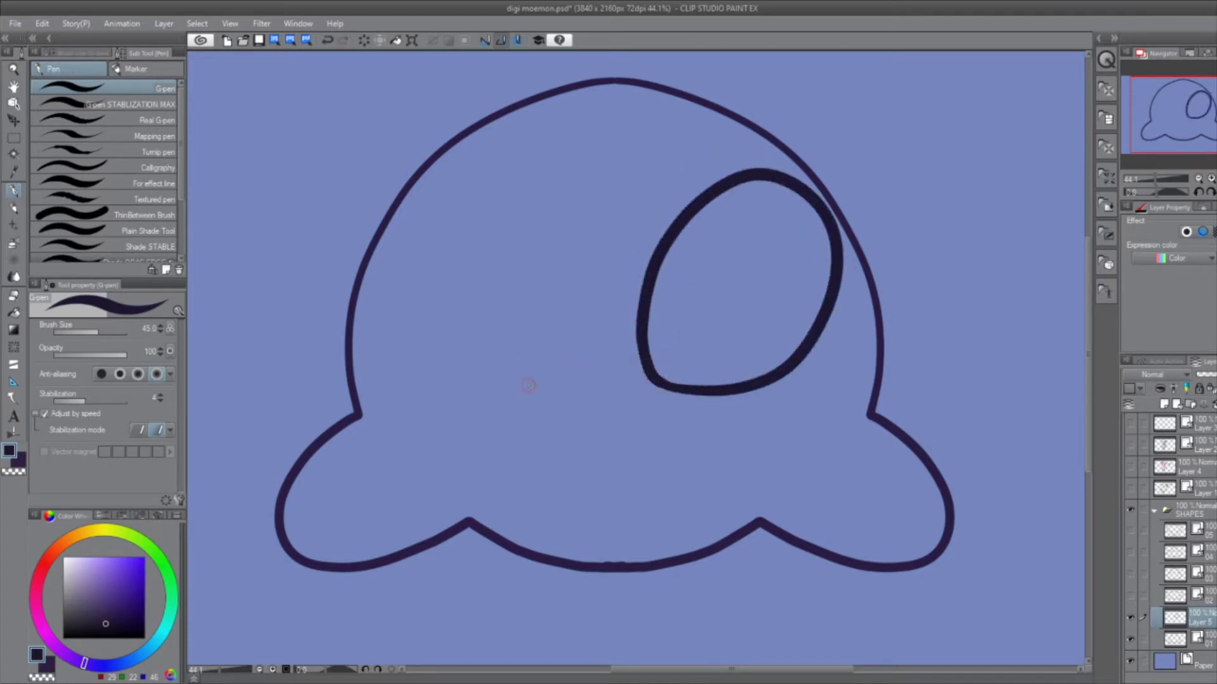
# Ink the left eye, both pupils, a U-shaped mouth and two feet, with stabilization raised to 12
pyautogui.moveTo(546, 388)
pyautogui.mouseDown()
pyautogui.moveTo(584, 340)
pyautogui.moveTo(481, 177)
pyautogui.moveTo(402, 272)
pyautogui.moveTo(481, 368)
pyautogui.moveTo(569, 343)
pyautogui.mouseUp()
pyautogui.moveTo(452, 325)
pyautogui.mouseDown()
pyautogui.moveTo(459, 267)
pyautogui.moveTo(438, 313)
pyautogui.moveTo(460, 330)
pyautogui.mouseUp()
pyautogui.moveTo(747, 373)
pyautogui.mouseDown()
pyautogui.moveTo(778, 350)
pyautogui.moveTo(701, 354)
pyautogui.moveTo(733, 369)
pyautogui.mouseUp()
pyautogui.moveTo(84, 399); pyautogui.dragTo(100, 398)
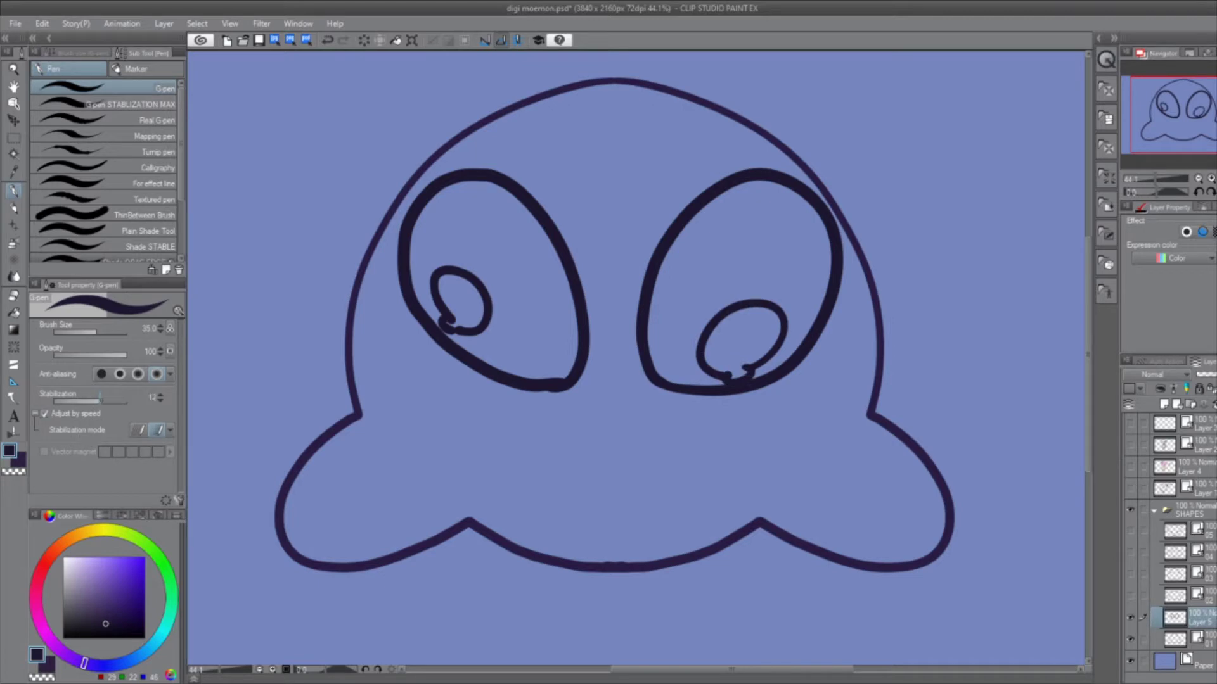
pyautogui.moveTo(637, 398)
pyautogui.mouseDown()
pyautogui.moveTo(582, 398)
pyautogui.moveTo(613, 462)
pyautogui.moveTo(646, 396)
pyautogui.mouseUp()
pyautogui.moveTo(867, 571)
pyautogui.mouseDown()
pyautogui.moveTo(867, 613)
pyautogui.moveTo(671, 590)
pyautogui.moveTo(661, 576)
pyautogui.mouseUp()
pyautogui.moveTo(378, 569)
pyautogui.mouseDown()
pyautogui.moveTo(444, 655)
pyautogui.moveTo(609, 569)
pyautogui.mouseUp()
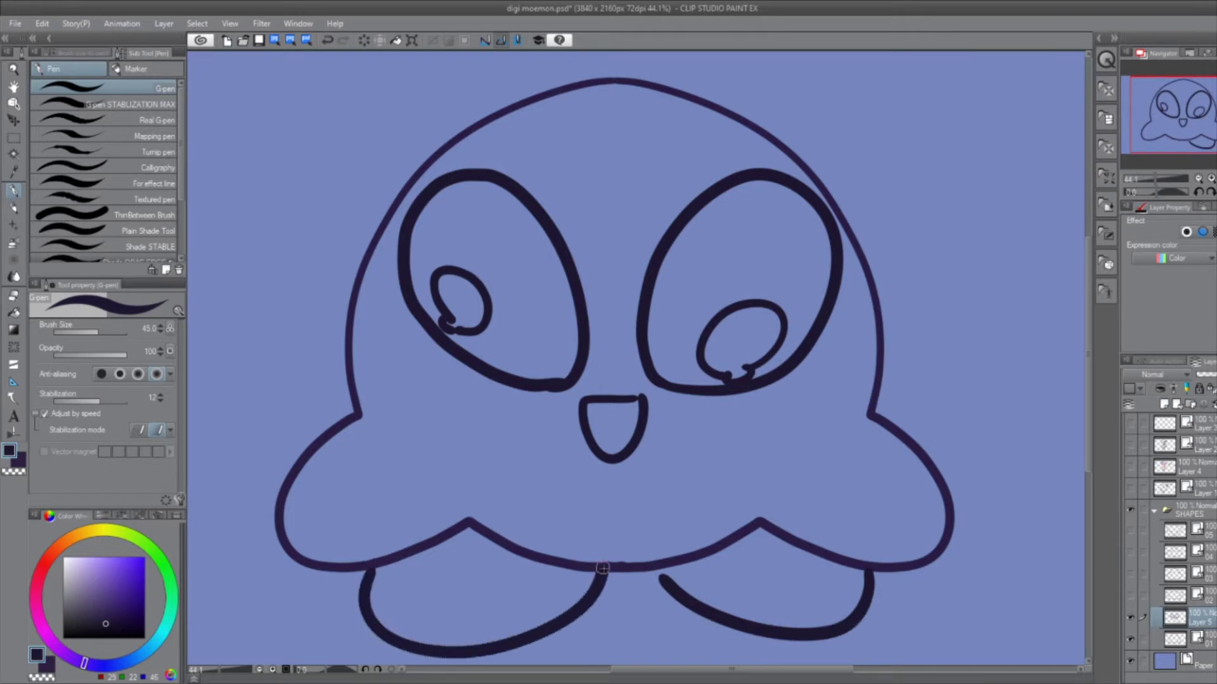
# Fill both eyes dark purple and the mouth dark red, sampling the feet red and body pink
pyautogui.click(523, 274)
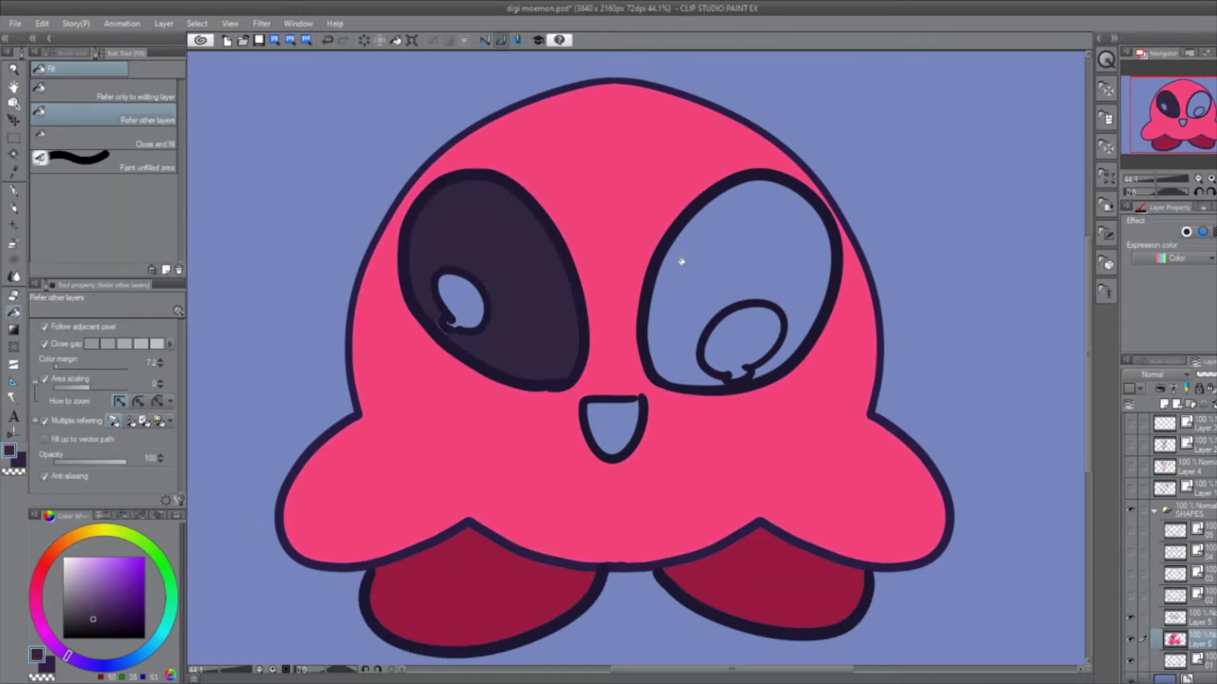
pyautogui.click(685, 270)
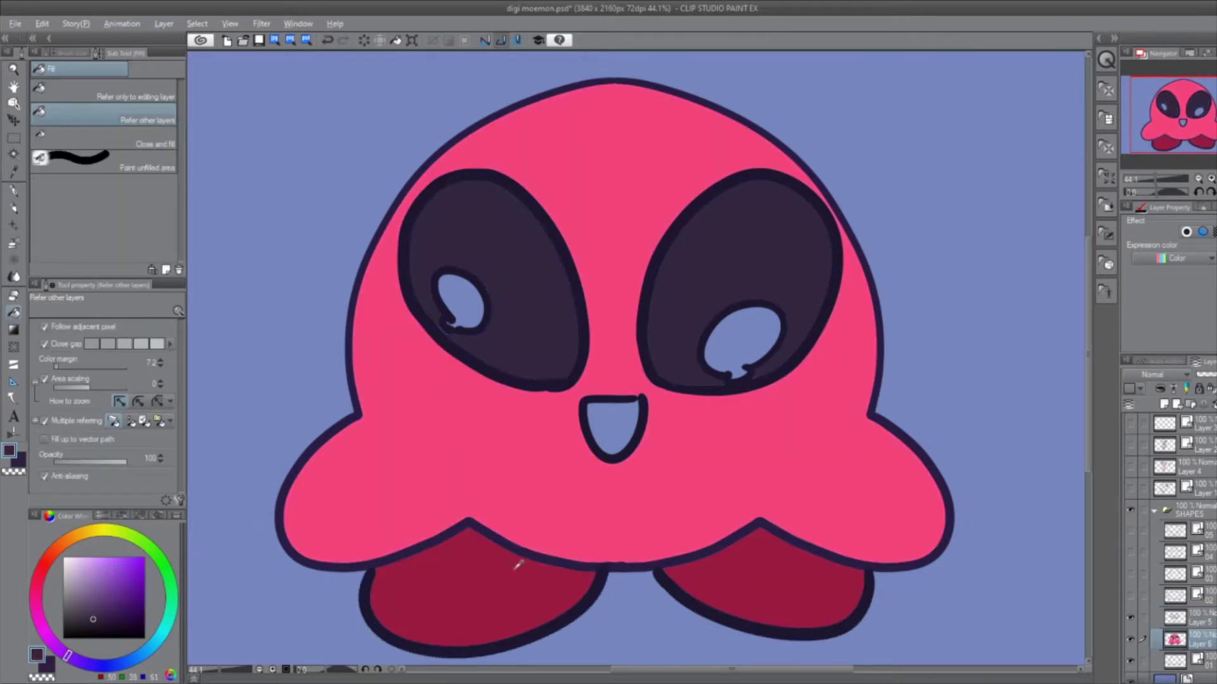
pyautogui.keyDown('alt'); pyautogui.click(519, 565); pyautogui.keyUp('alt')
pyautogui.click(599, 428)
pyautogui.keyDown('alt'); pyautogui.click(489, 455); pyautogui.keyUp('alt')
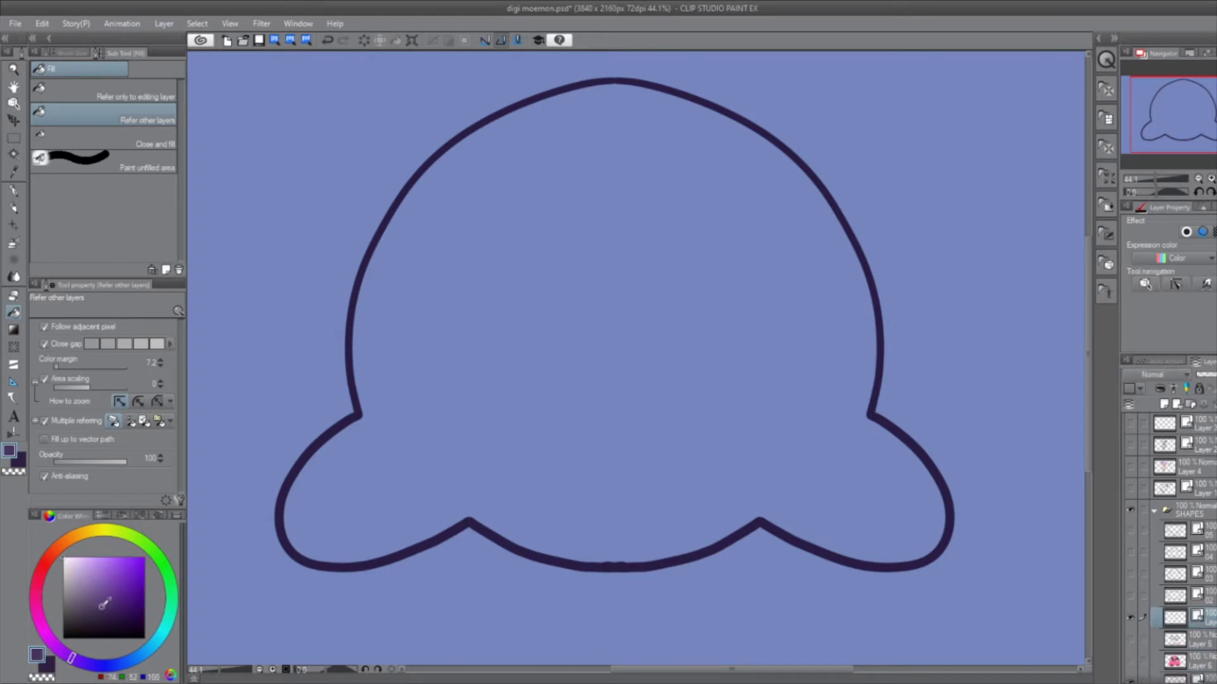
# Rotate the canvas 180° and ink a small eye and both arms in dark purple
pyautogui.press('p')
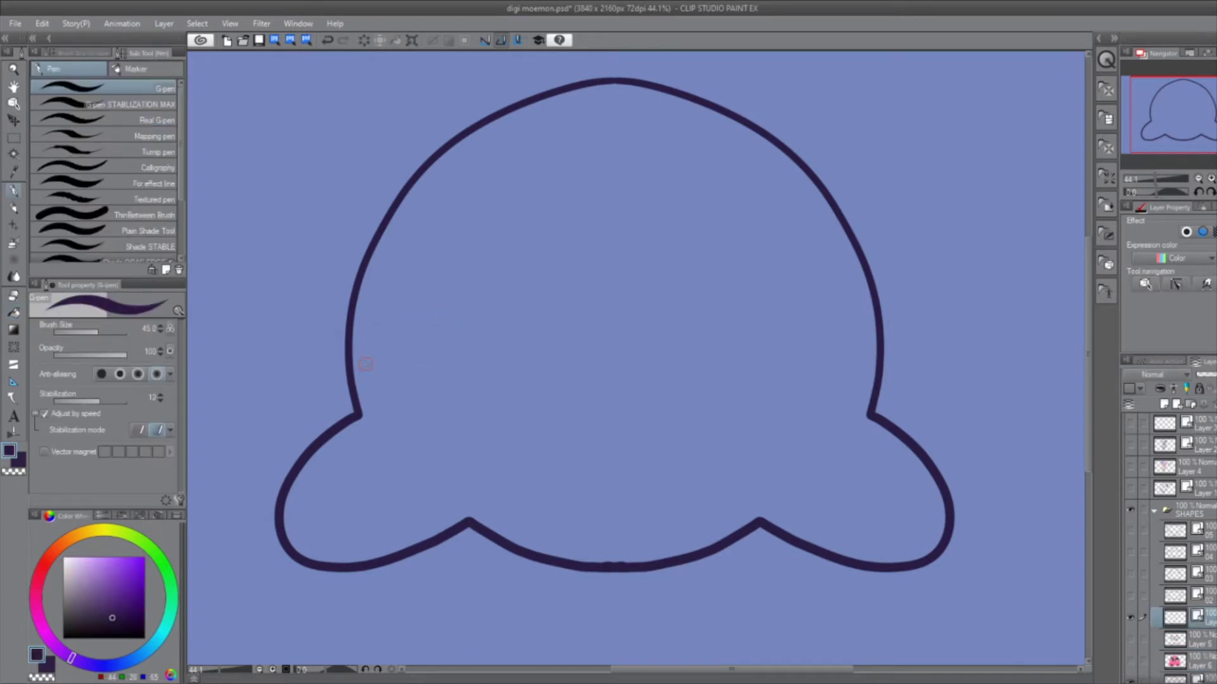
pyautogui.moveTo(427, 401); pyautogui.dragTo(692, 330)
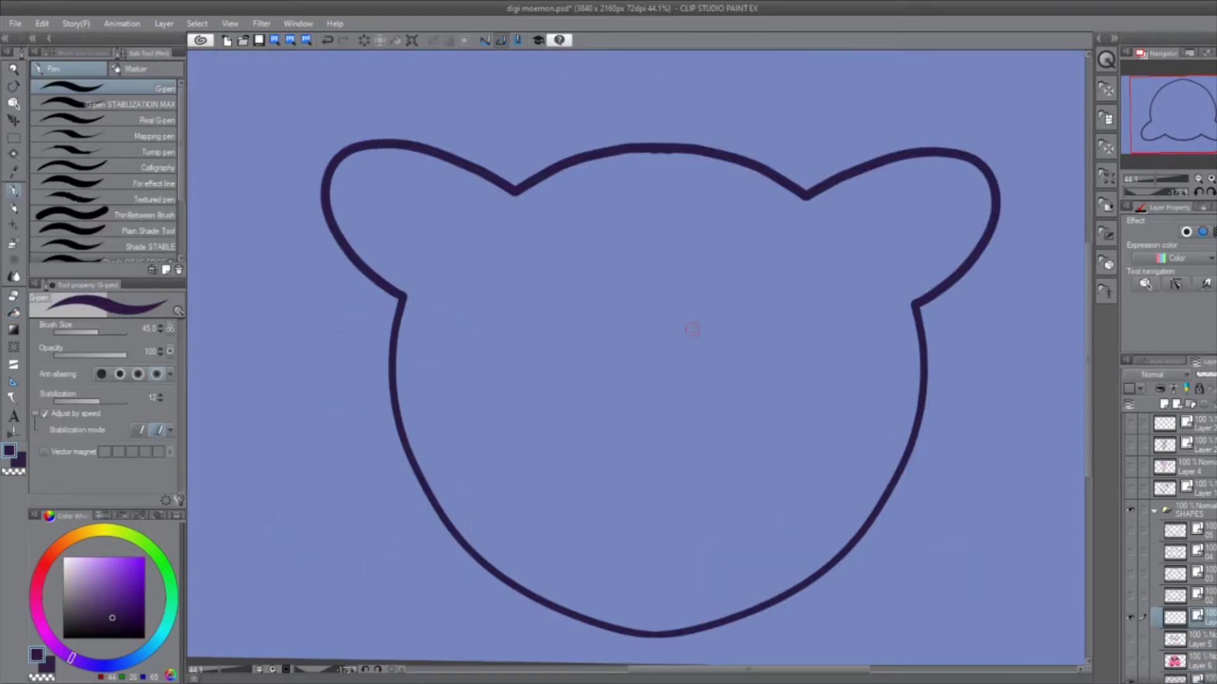
pyautogui.moveTo(410, 184)
pyautogui.mouseDown()
pyautogui.moveTo(392, 202)
pyautogui.moveTo(360, 168)
pyautogui.moveTo(384, 202)
pyautogui.mouseUp()
pyautogui.hotkey('ctrl', 'z')
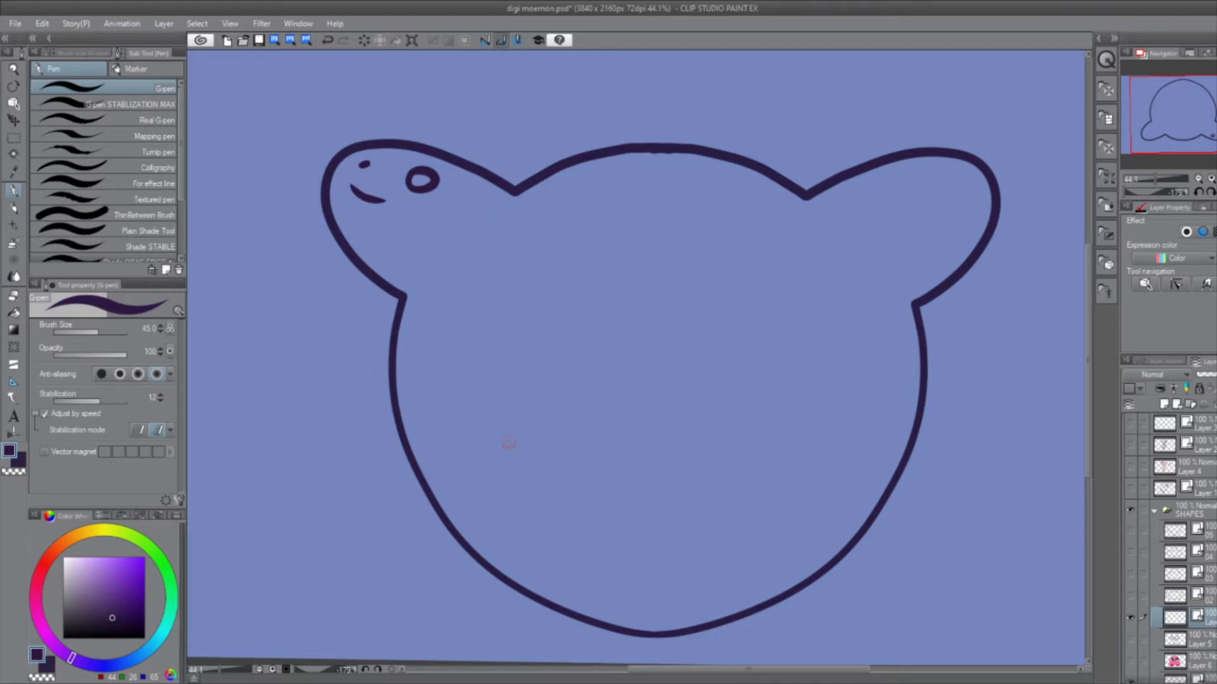
pyautogui.moveTo(532, 406)
pyautogui.mouseDown()
pyautogui.moveTo(492, 448)
pyautogui.moveTo(563, 458)
pyautogui.mouseUp()
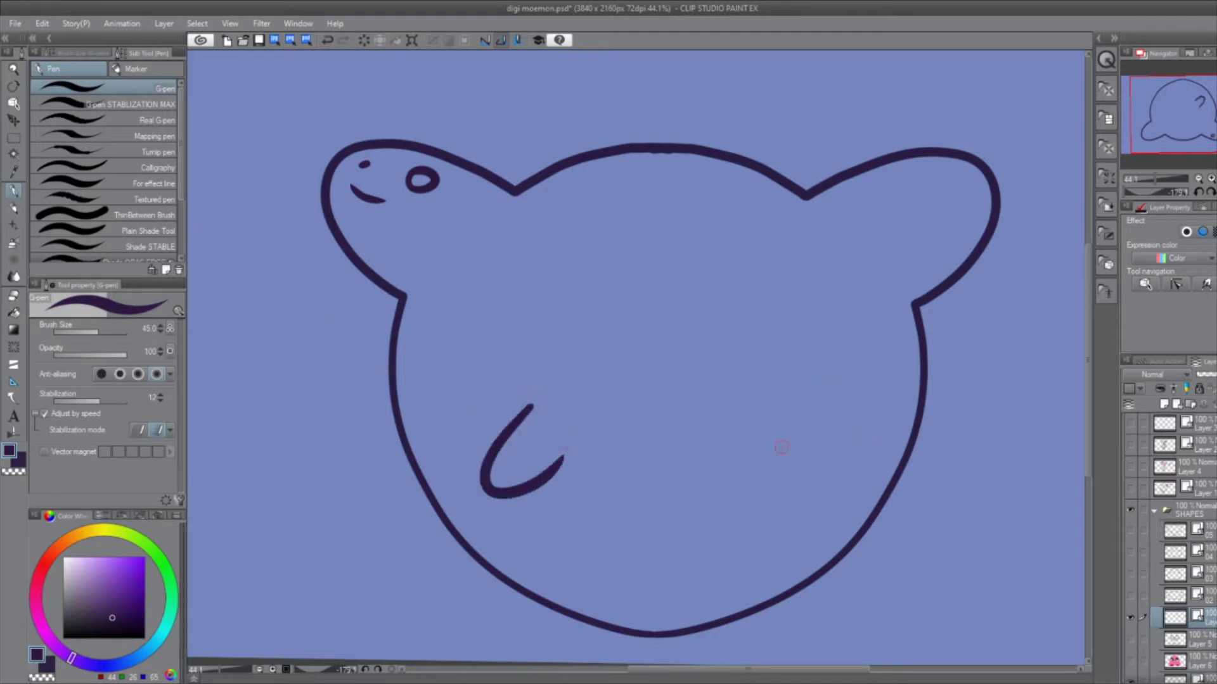
pyautogui.moveTo(751, 440)
pyautogui.mouseDown()
pyautogui.moveTo(835, 448)
pyautogui.moveTo(871, 397)
pyautogui.moveTo(811, 377)
pyautogui.mouseUp()
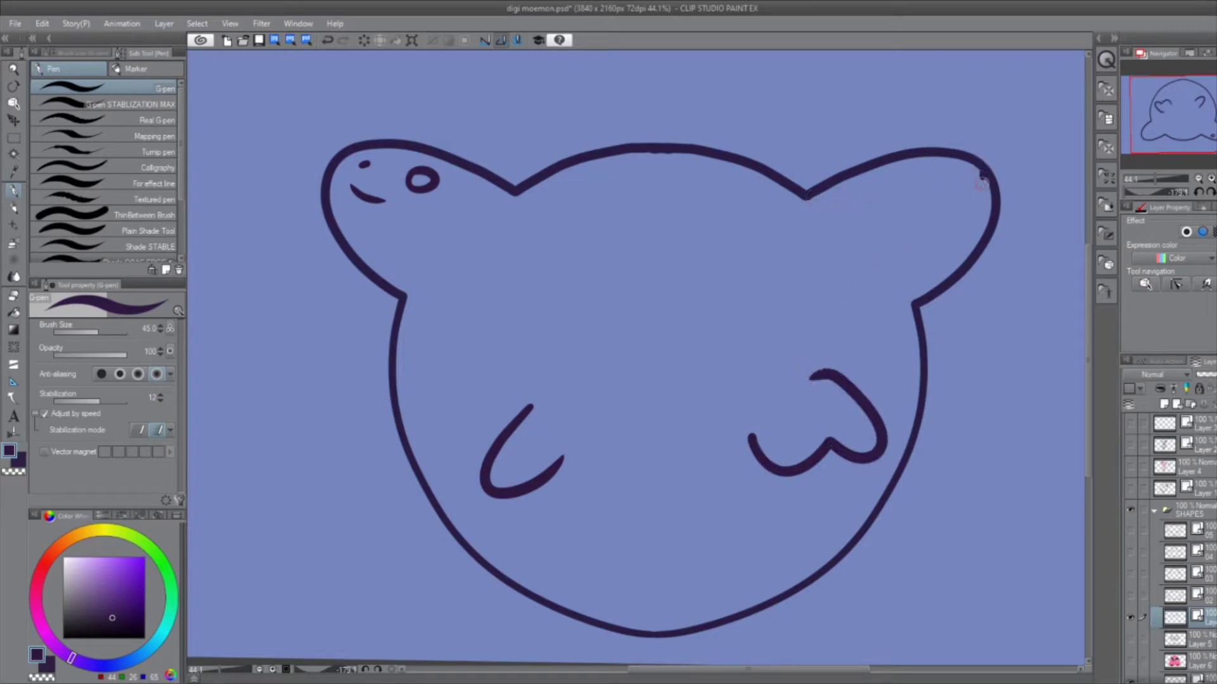
# Add contour lines, a belly line and a neck line to the dinosaur
pyautogui.moveTo(982, 176)
pyautogui.mouseDown()
pyautogui.moveTo(977, 204)
pyautogui.moveTo(896, 273)
pyautogui.mouseUp()
pyautogui.moveTo(886, 290); pyautogui.dragTo(871, 383)
pyautogui.moveTo(796, 476); pyautogui.dragTo(557, 490)
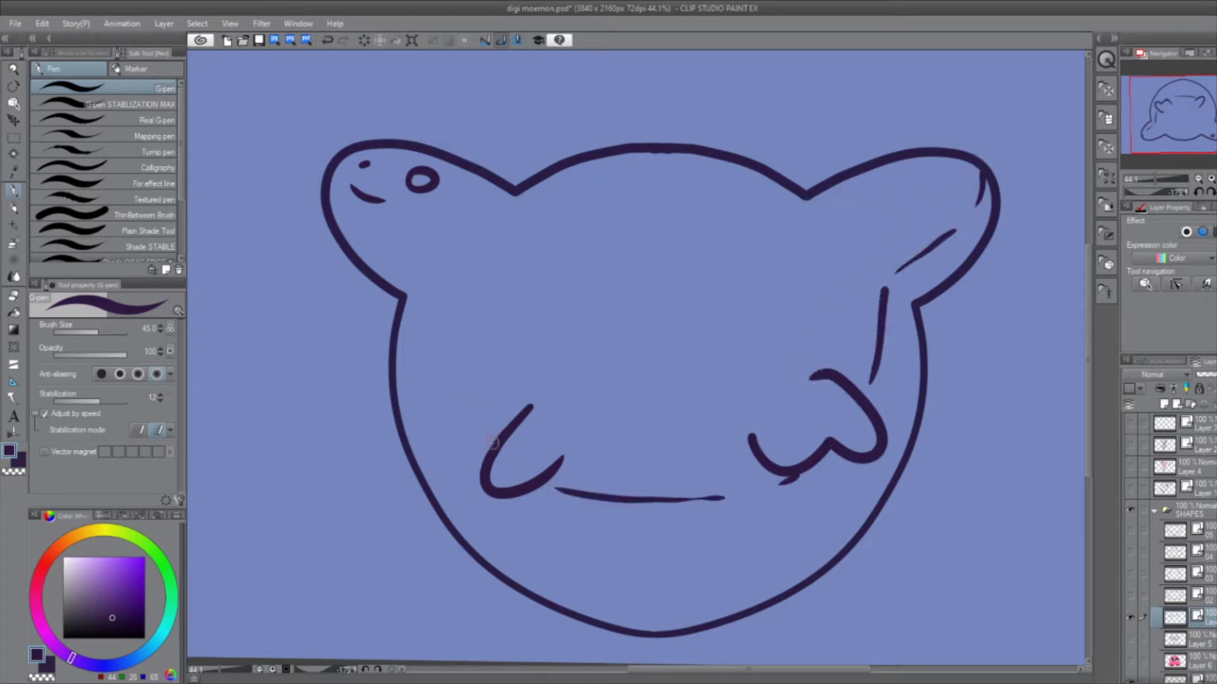
pyautogui.moveTo(493, 443); pyautogui.dragTo(435, 348)
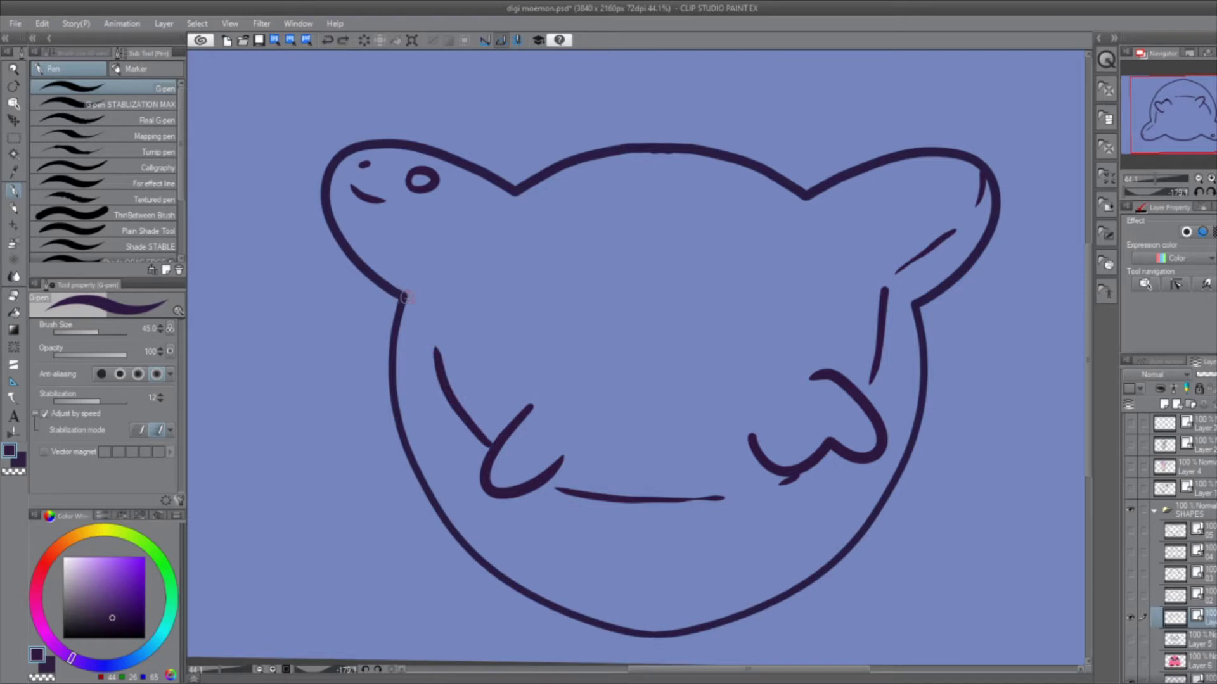
pyautogui.moveTo(403, 296); pyautogui.dragTo(420, 311)
# Draw spikes along the head, back and right outline, add a small leg, and fill the eye white
pyautogui.moveTo(428, 149); pyautogui.dragTo(488, 169)
pyautogui.moveTo(491, 169)
pyautogui.mouseDown()
pyautogui.moveTo(599, 143)
pyautogui.moveTo(669, 143)
pyautogui.moveTo(814, 185)
pyautogui.moveTo(936, 133)
pyautogui.moveTo(941, 154)
pyautogui.moveTo(961, 148)
pyautogui.mouseUp()
pyautogui.moveTo(405, 445)
pyautogui.mouseDown()
pyautogui.moveTo(391, 466)
pyautogui.moveTo(430, 500)
pyautogui.mouseUp()
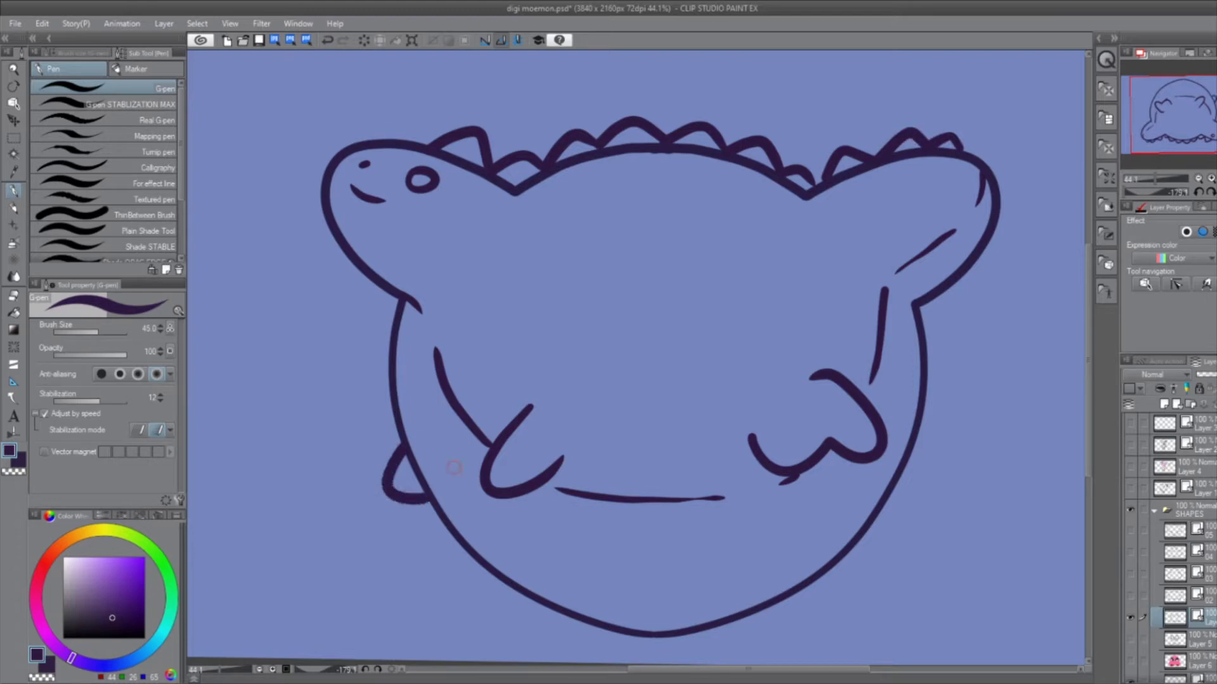
pyautogui.moveTo(918, 424); pyautogui.dragTo(904, 475)
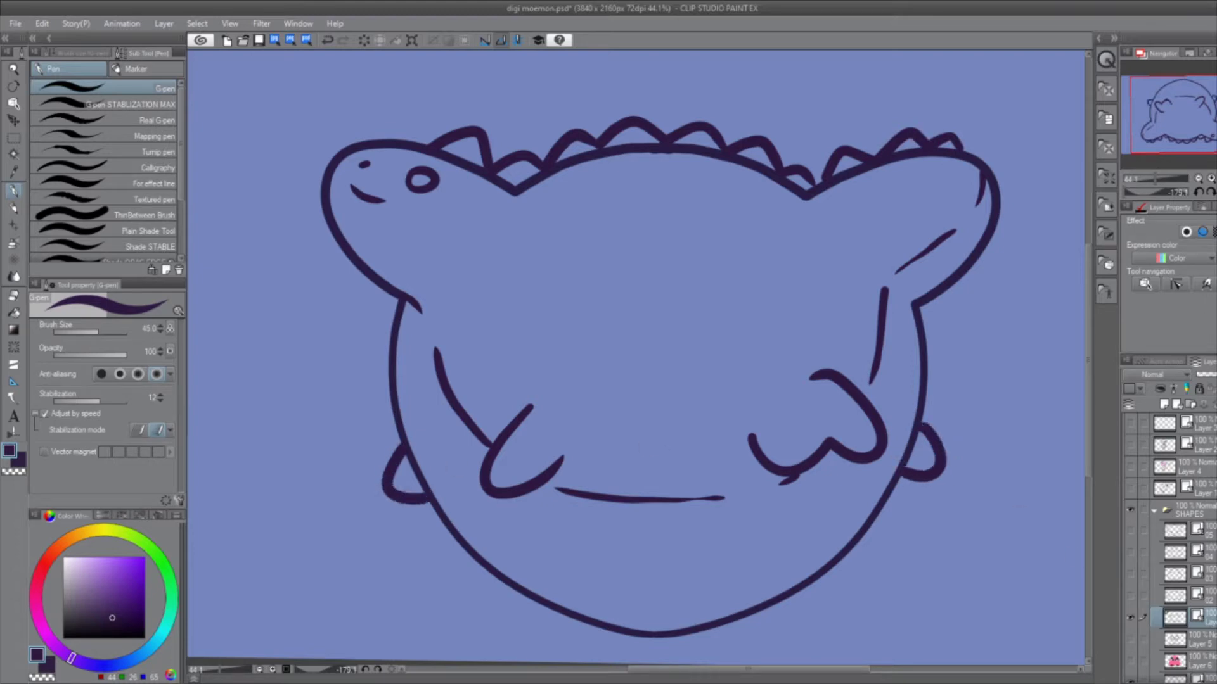
pyautogui.click(1143, 639)
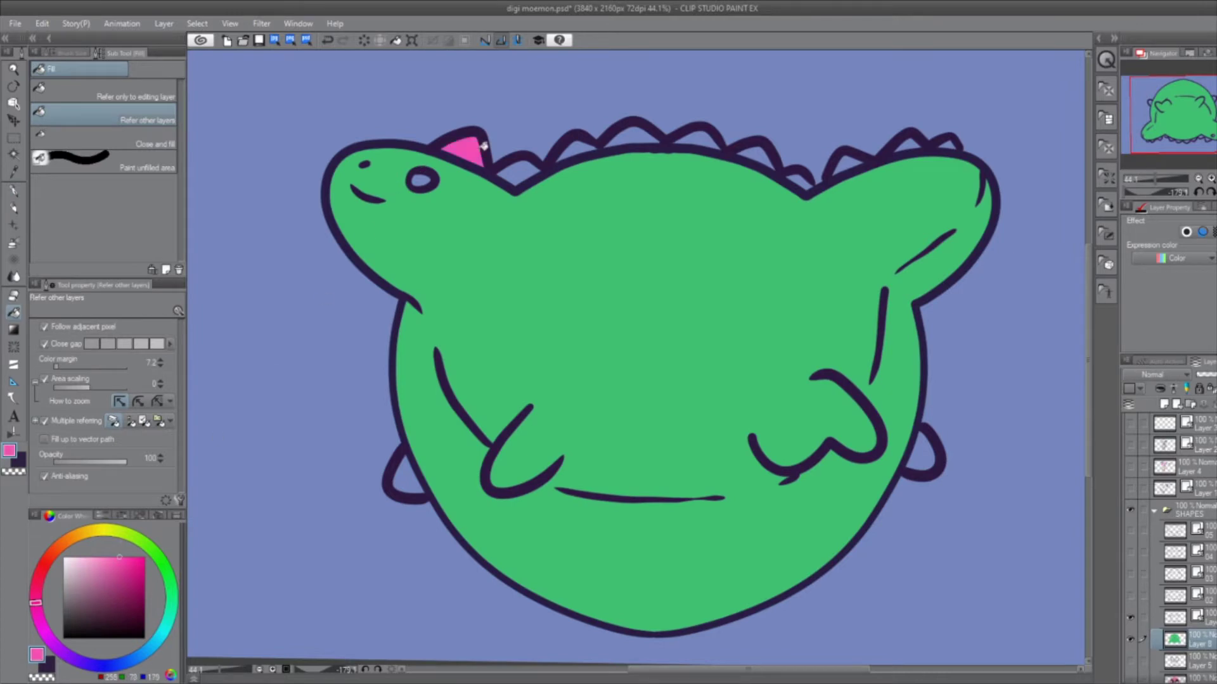
pyautogui.click(429, 176)
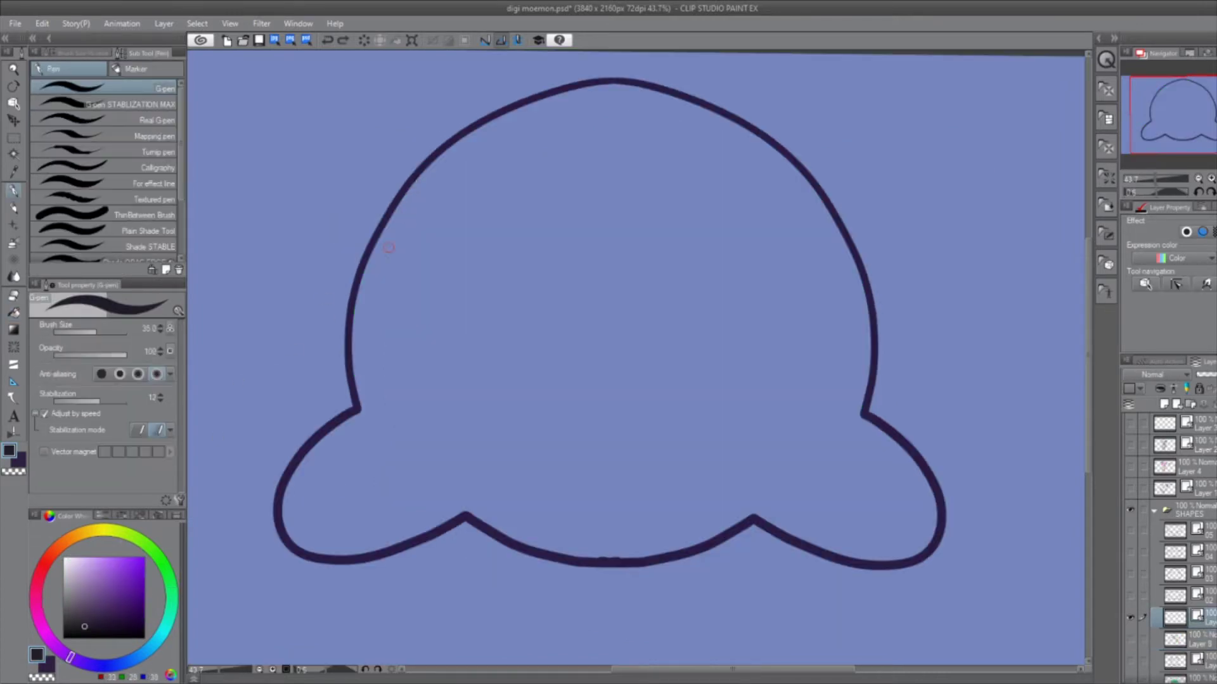
# Try marks in the left and right feet, then undo them
pyautogui.moveTo(369, 438); pyautogui.dragTo(437, 575)
pyautogui.hotkey('ctrl', 'z')
pyautogui.moveTo(927, 455); pyautogui.dragTo(889, 528)
pyautogui.moveTo(912, 476); pyautogui.dragTo(834, 521)
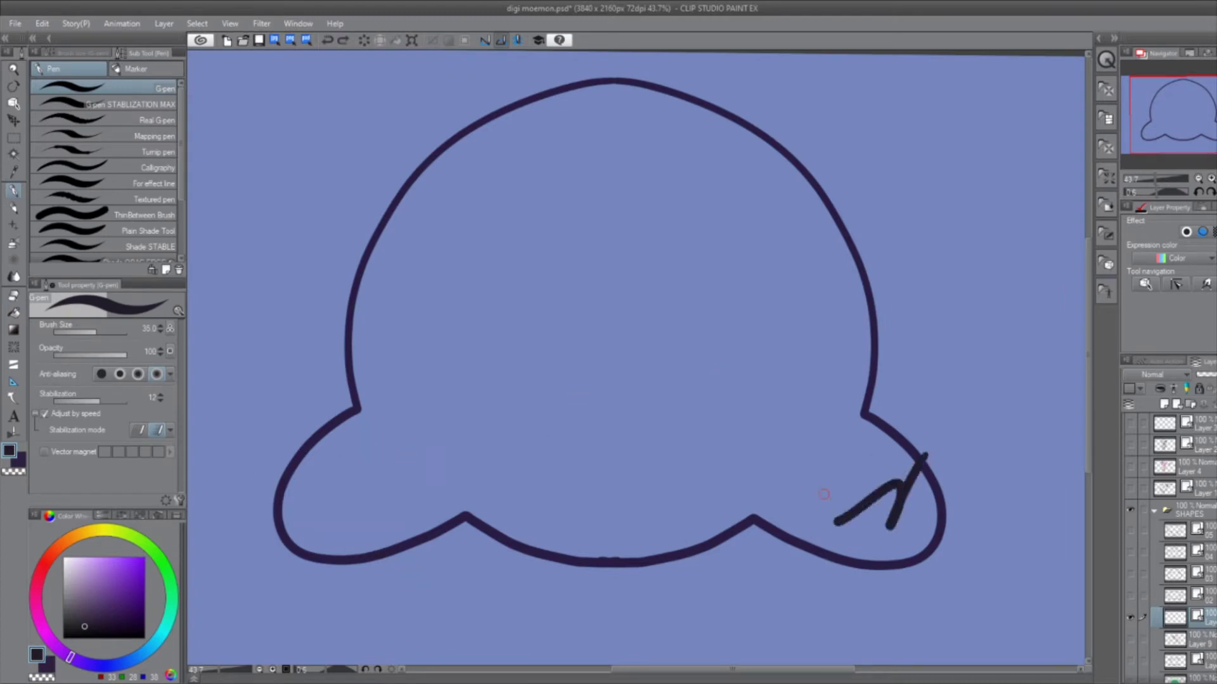
pyautogui.hotkey('ctrl', 'z')
pyautogui.hotkey('ctrl', 'z')
# Draw the inner outline with closed eyes and a small smile, undoing stray strokes
pyautogui.moveTo(409, 181)
pyautogui.mouseDown()
pyautogui.moveTo(427, 320)
pyautogui.moveTo(557, 421)
pyautogui.mouseUp()
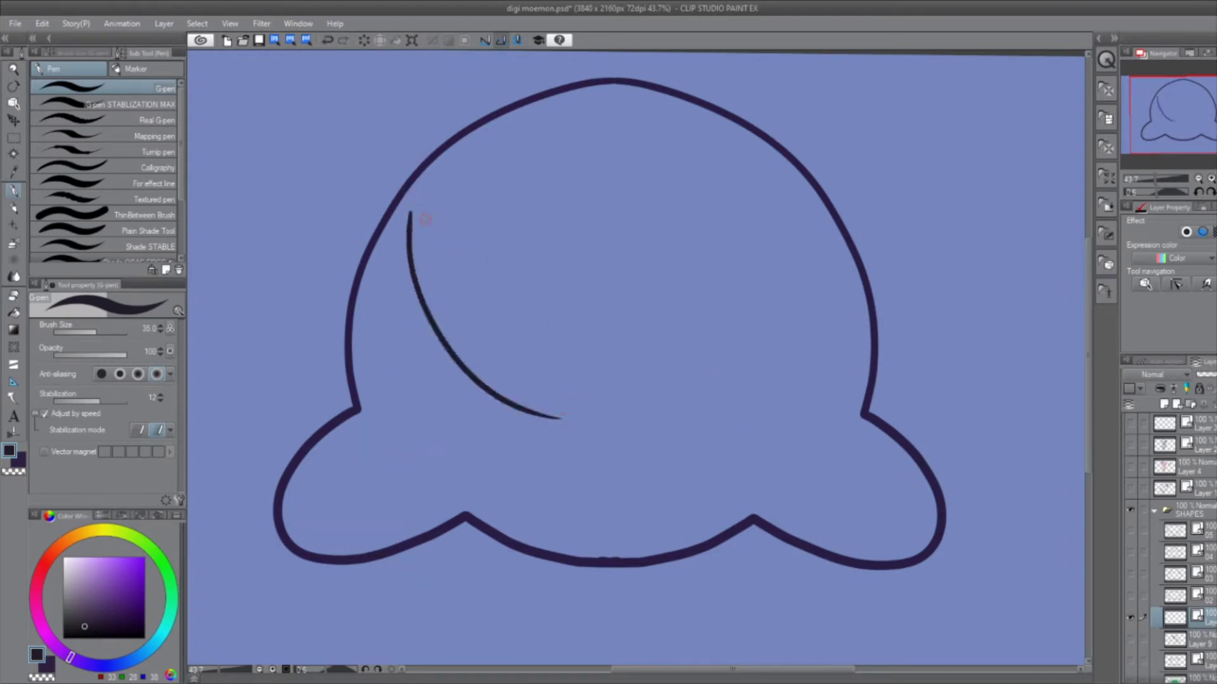
pyautogui.moveTo(458, 185); pyautogui.dragTo(563, 177)
pyautogui.moveTo(647, 179); pyautogui.dragTo(748, 176)
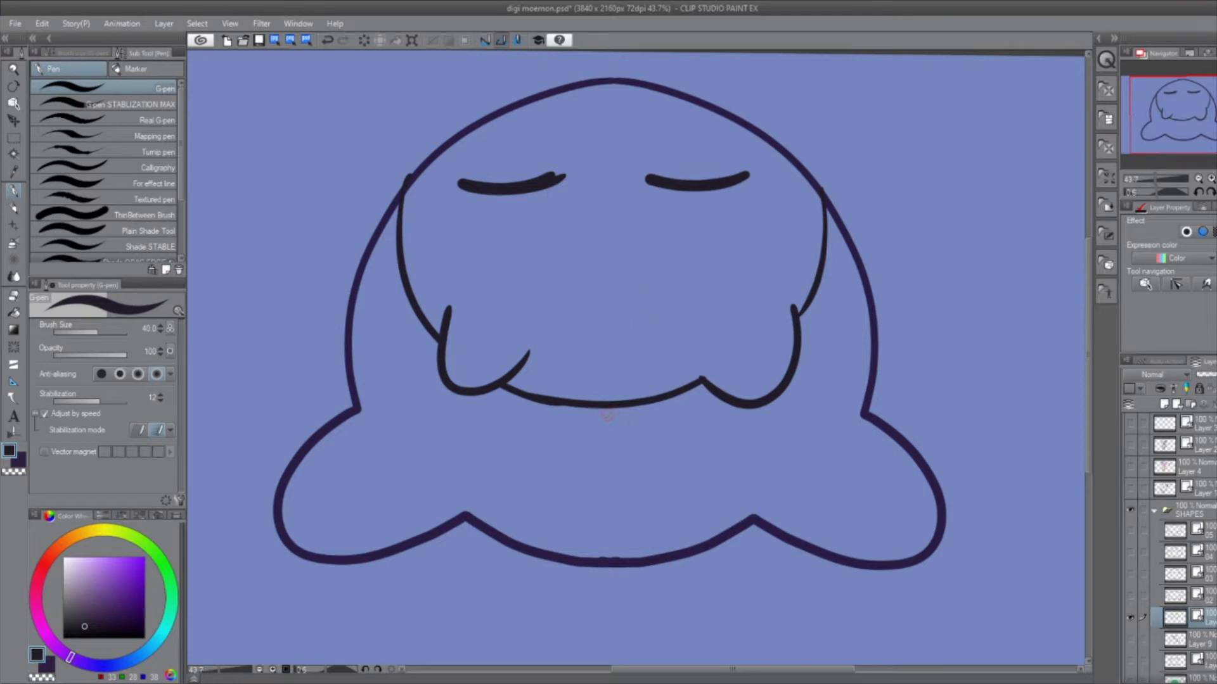
pyautogui.moveTo(601, 407); pyautogui.dragTo(599, 483)
pyautogui.hotkey('ctrl', 'z')
pyautogui.moveTo(347, 553); pyautogui.dragTo(283, 512)
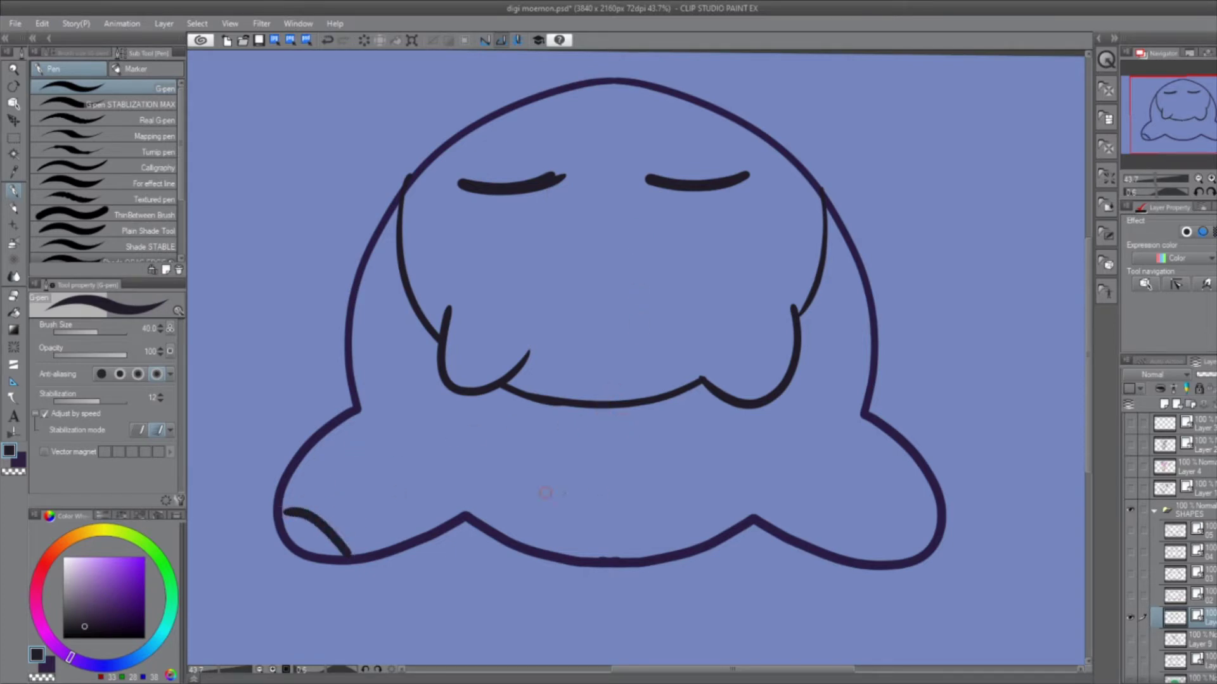
pyautogui.hotkey('ctrl', 'z')
pyautogui.moveTo(627, 219)
pyautogui.mouseDown()
pyautogui.moveTo(609, 234)
pyautogui.moveTo(589, 220)
pyautogui.mouseUp()
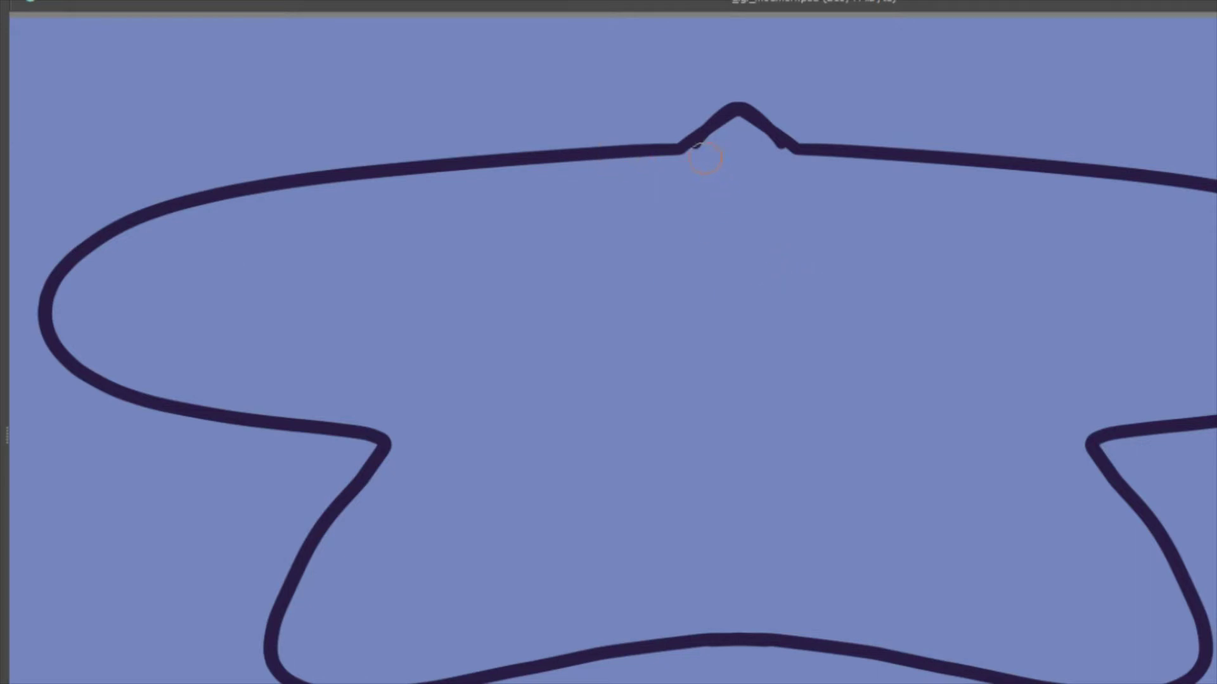
pyautogui.moveTo(375, 433)
pyautogui.mouseDown()
pyautogui.moveTo(542, 314)
pyautogui.moveTo(491, 246)
pyautogui.mouseUp()
pyautogui.moveTo(550, 290)
pyautogui.mouseDown()
pyautogui.moveTo(619, 257)
pyautogui.moveTo(666, 334)
pyautogui.moveTo(641, 448)
pyautogui.moveTo(538, 442)
pyautogui.mouseUp()
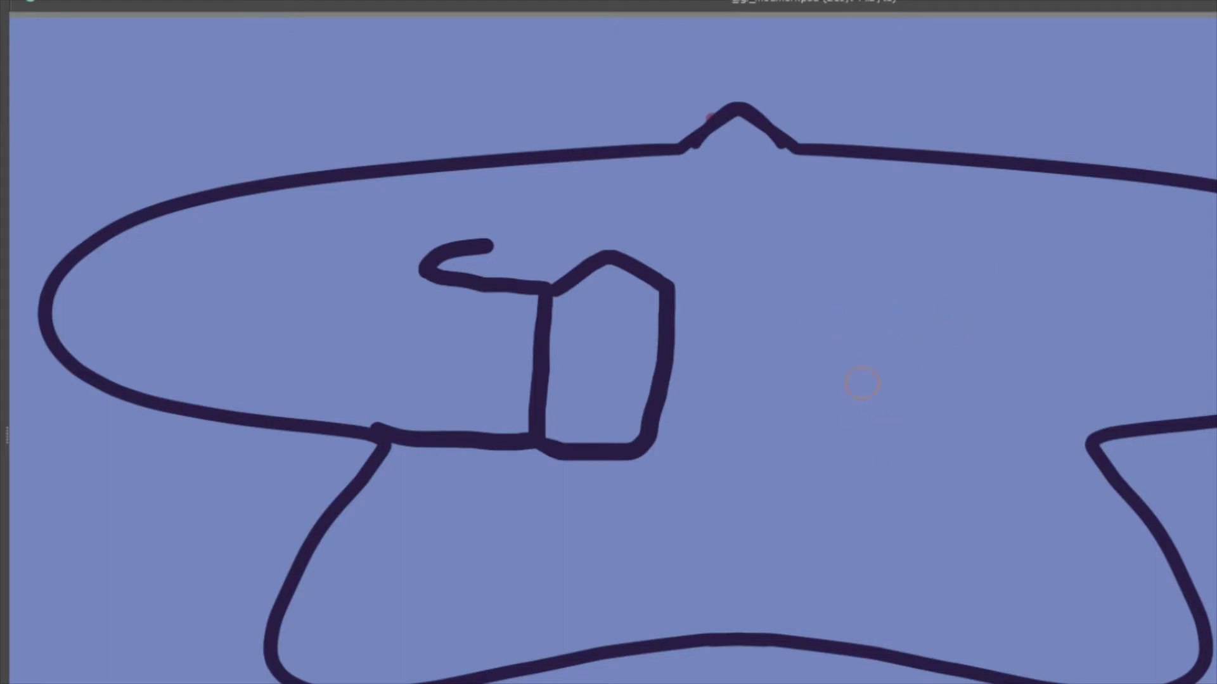
pyautogui.moveTo(912, 286)
pyautogui.mouseDown()
pyautogui.moveTo(979, 434)
pyautogui.moveTo(1112, 426)
pyautogui.mouseUp()
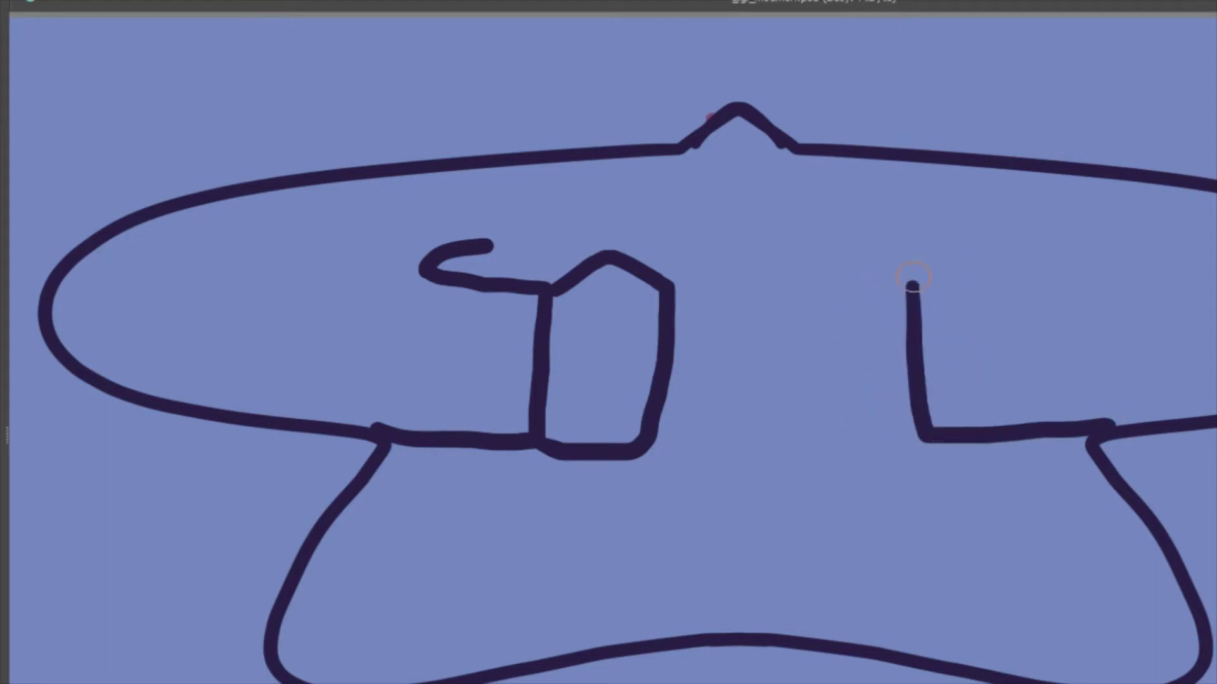
pyautogui.moveTo(912, 278)
pyautogui.mouseDown()
pyautogui.moveTo(1090, 272)
pyautogui.moveTo(967, 248)
pyautogui.mouseUp()
pyautogui.moveTo(911, 284)
pyautogui.mouseDown()
pyautogui.moveTo(837, 291)
pyautogui.moveTo(832, 412)
pyautogui.moveTo(963, 452)
pyautogui.mouseUp()
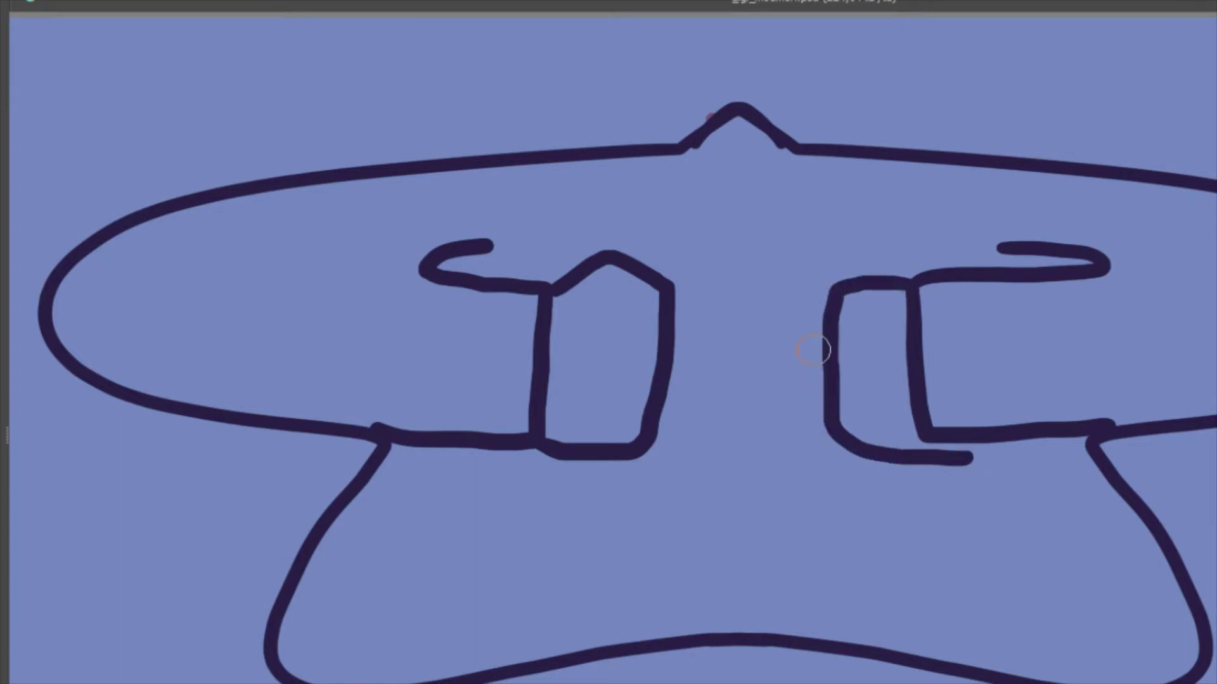
pyautogui.moveTo(772, 256); pyautogui.dragTo(899, 263)
pyautogui.moveTo(775, 258)
pyautogui.mouseDown()
pyautogui.moveTo(772, 498)
pyautogui.moveTo(892, 501)
pyautogui.moveTo(894, 465)
pyautogui.mouseUp()
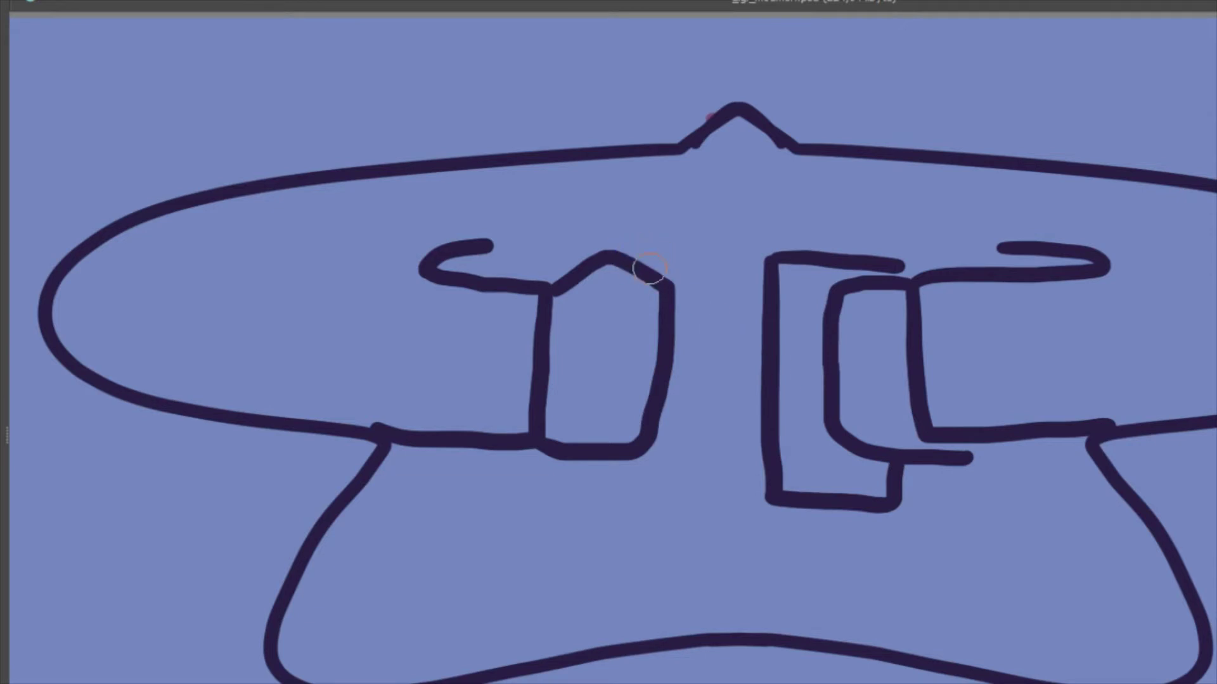
pyautogui.moveTo(655, 278)
pyautogui.mouseDown()
pyautogui.moveTo(667, 302)
pyautogui.moveTo(651, 276)
pyautogui.moveTo(618, 264)
pyautogui.moveTo(669, 252)
pyautogui.moveTo(705, 303)
pyautogui.moveTo(665, 323)
pyautogui.mouseUp()
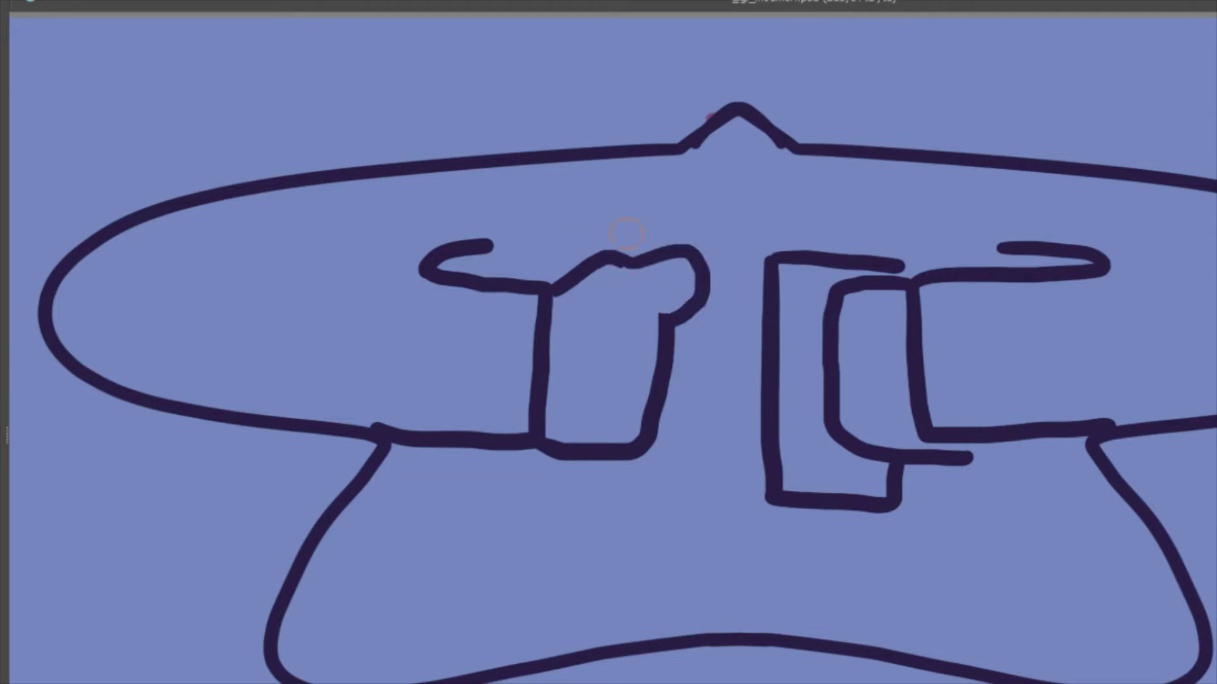
pyautogui.moveTo(627, 230); pyautogui.dragTo(639, 258)
pyautogui.moveTo(695, 335)
pyautogui.mouseDown()
pyautogui.moveTo(684, 333)
pyautogui.moveTo(711, 343)
pyautogui.moveTo(706, 324)
pyautogui.mouseUp()
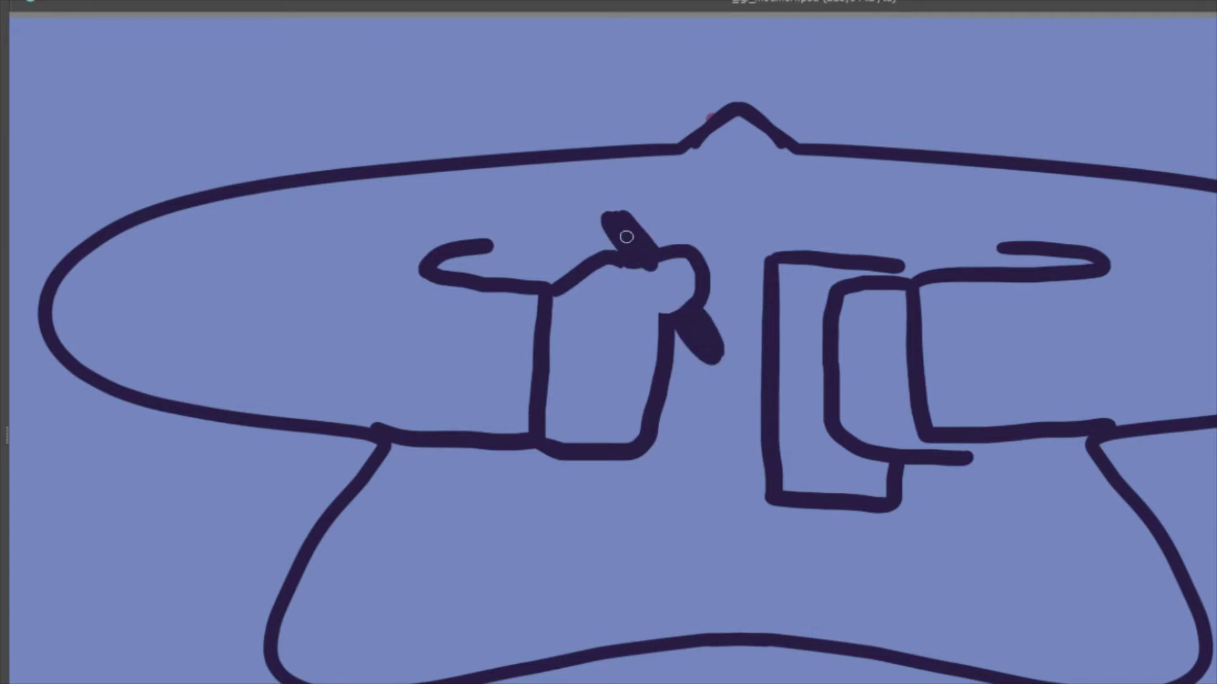
pyautogui.moveTo(677, 153)
pyautogui.mouseDown()
pyautogui.moveTo(693, 172)
pyautogui.moveTo(816, 152)
pyautogui.moveTo(789, 153)
pyautogui.mouseUp()
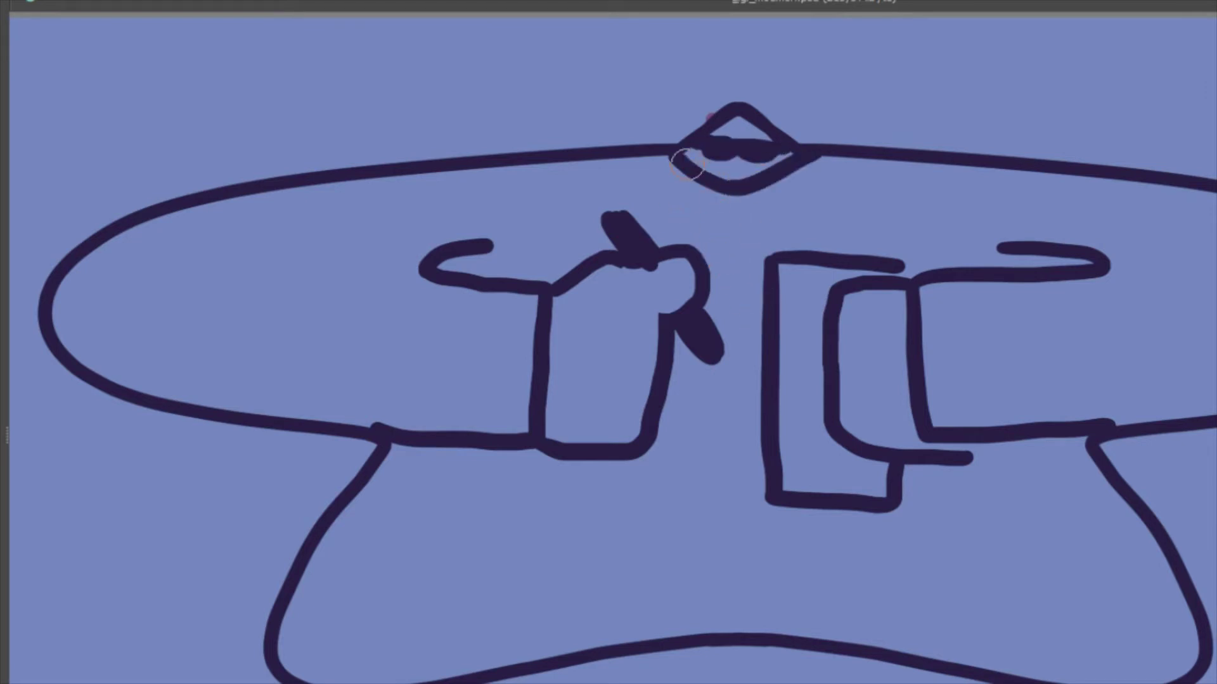
pyautogui.moveTo(655, 160)
pyautogui.mouseDown()
pyautogui.moveTo(676, 221)
pyautogui.moveTo(774, 207)
pyautogui.moveTo(828, 153)
pyautogui.mouseUp()
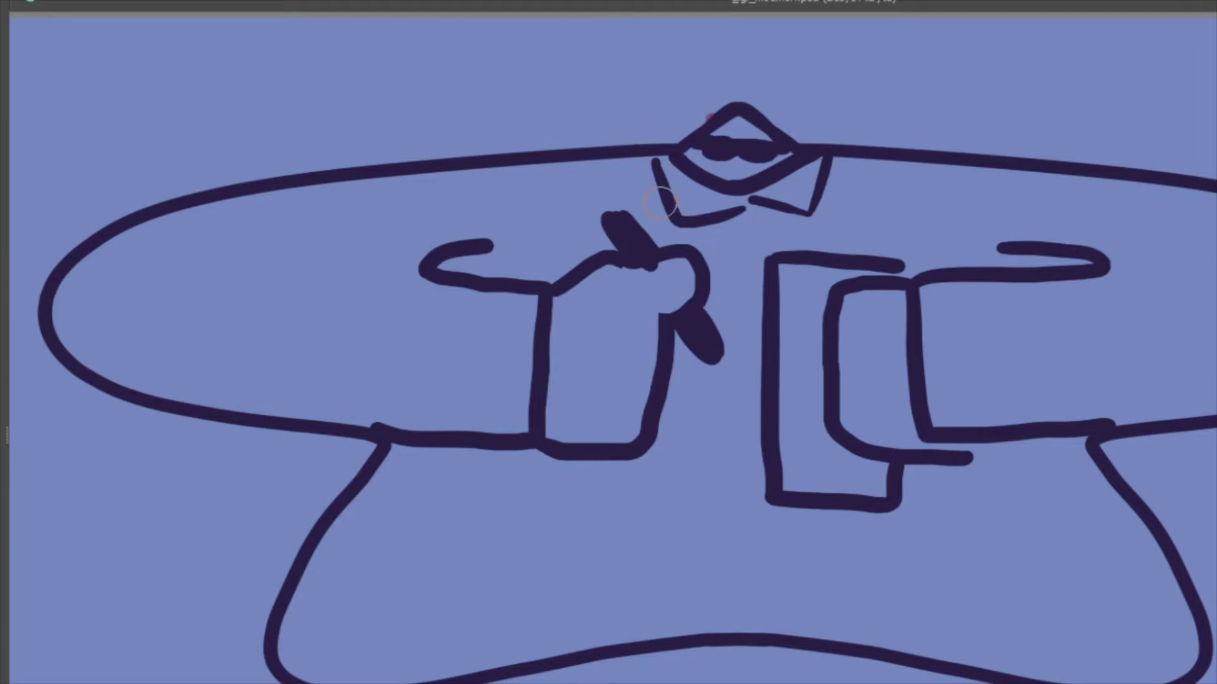
pyautogui.moveTo(654, 152); pyautogui.dragTo(661, 230)
pyautogui.moveTo(831, 193); pyautogui.dragTo(817, 228)
pyautogui.moveTo(834, 154); pyautogui.dragTo(815, 228)
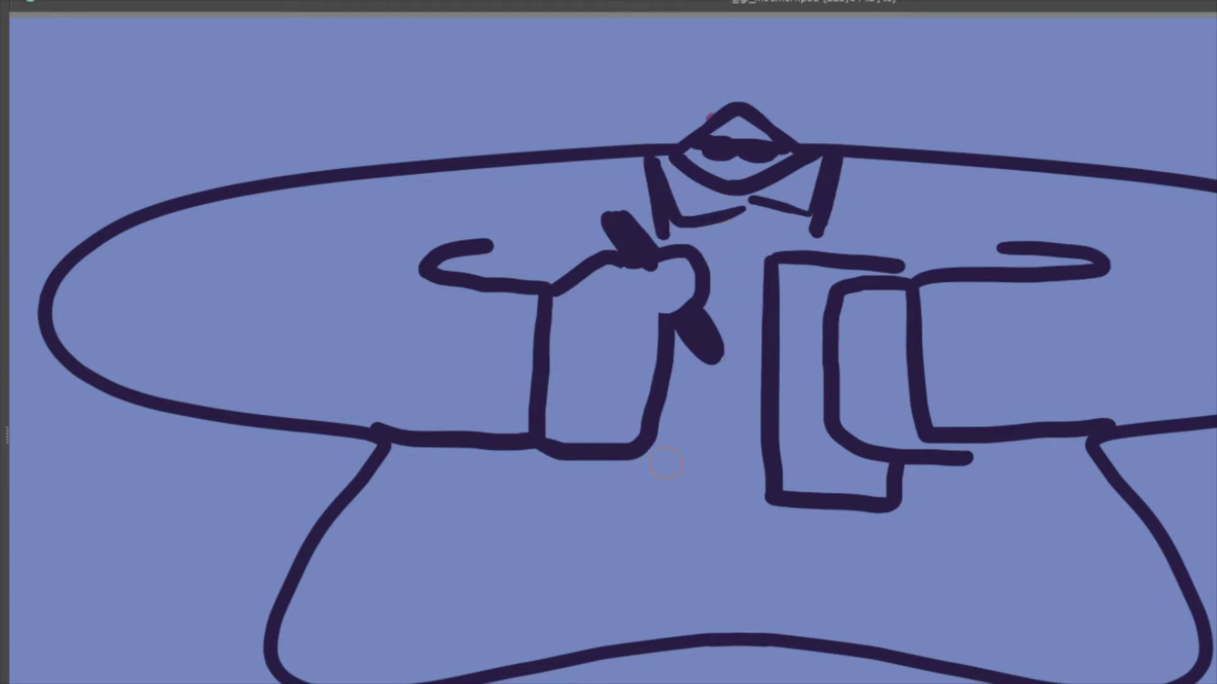
pyautogui.moveTo(380, 476)
pyautogui.mouseDown()
pyautogui.moveTo(615, 491)
pyautogui.moveTo(711, 455)
pyautogui.moveTo(758, 464)
pyautogui.moveTo(690, 486)
pyautogui.moveTo(760, 481)
pyautogui.mouseUp()
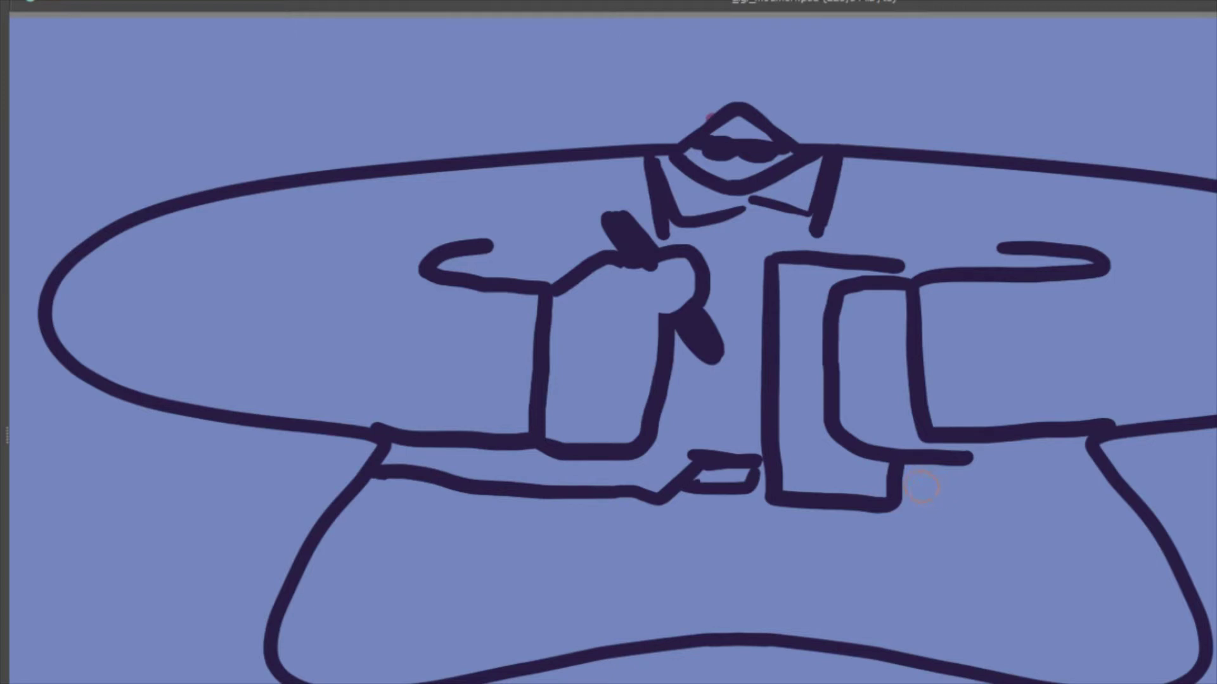
pyautogui.moveTo(908, 479); pyautogui.dragTo(939, 502)
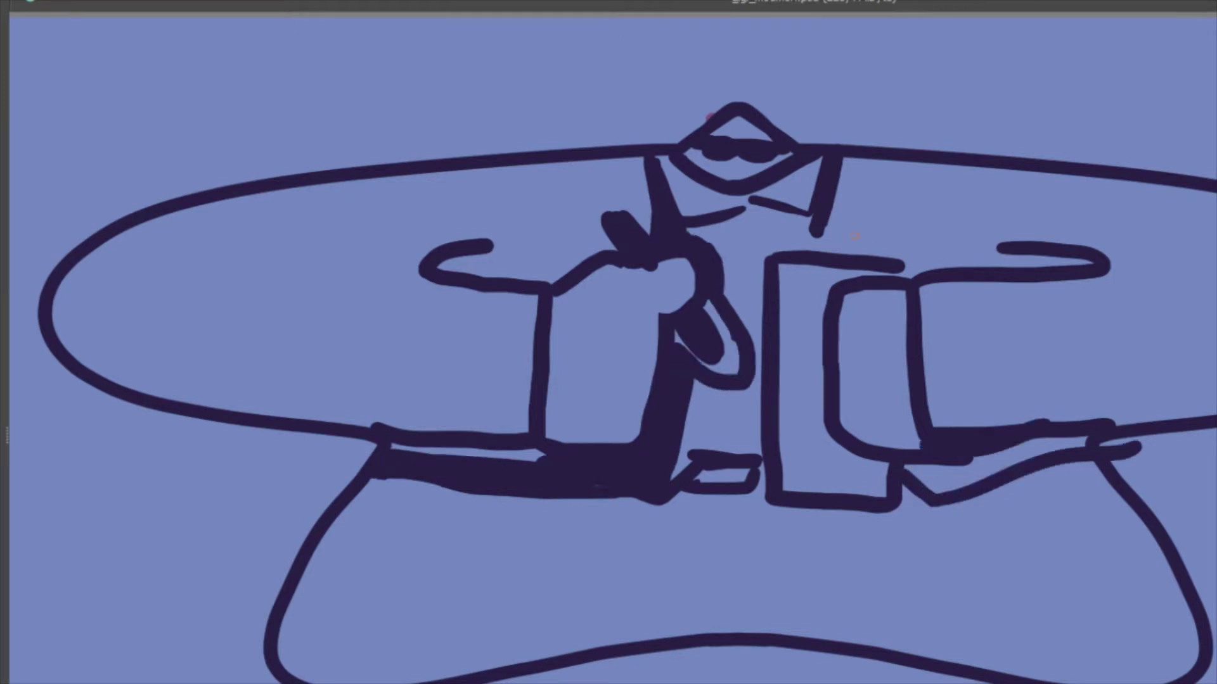
pyautogui.moveTo(854, 236)
pyautogui.mouseDown()
pyautogui.moveTo(843, 244)
pyautogui.moveTo(807, 231)
pyautogui.moveTo(844, 187)
pyautogui.moveTo(899, 241)
pyautogui.moveTo(884, 237)
pyautogui.mouseUp()
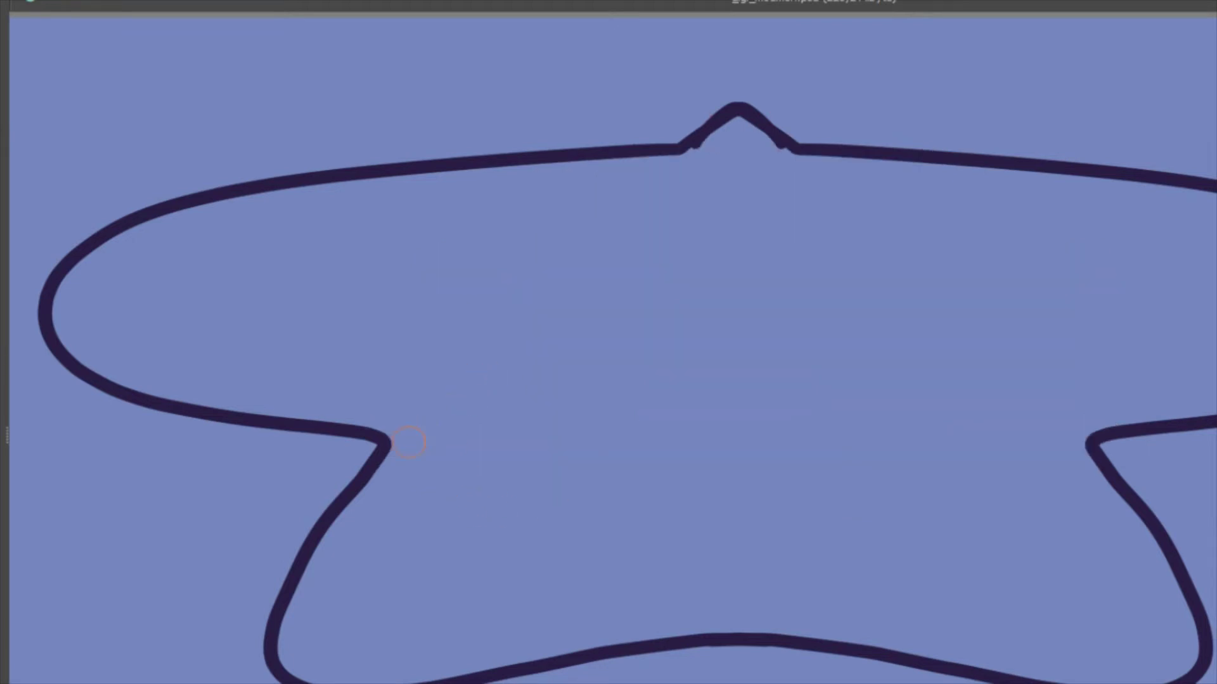
# Draw the head outline under the hat and a cross below the hat peak
pyautogui.moveTo(382, 443); pyautogui.dragTo(727, 347)
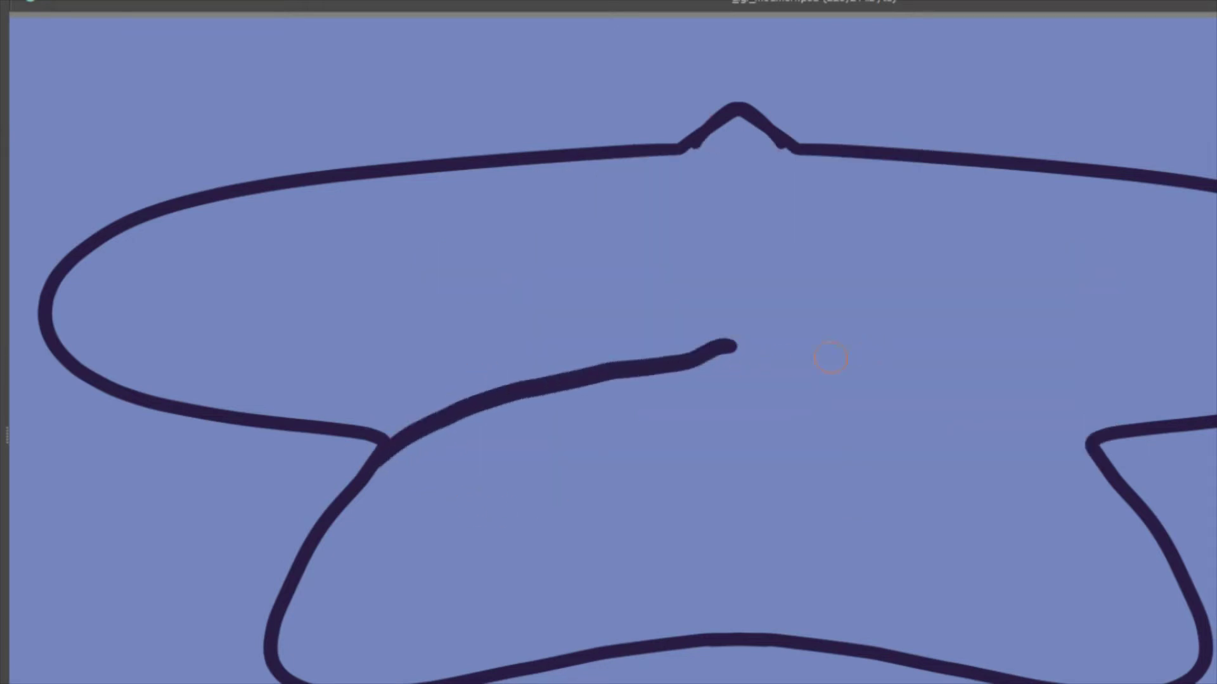
pyautogui.moveTo(381, 428)
pyautogui.mouseDown()
pyautogui.moveTo(457, 320)
pyautogui.moveTo(720, 253)
pyautogui.moveTo(1081, 385)
pyautogui.moveTo(1099, 446)
pyautogui.mouseUp()
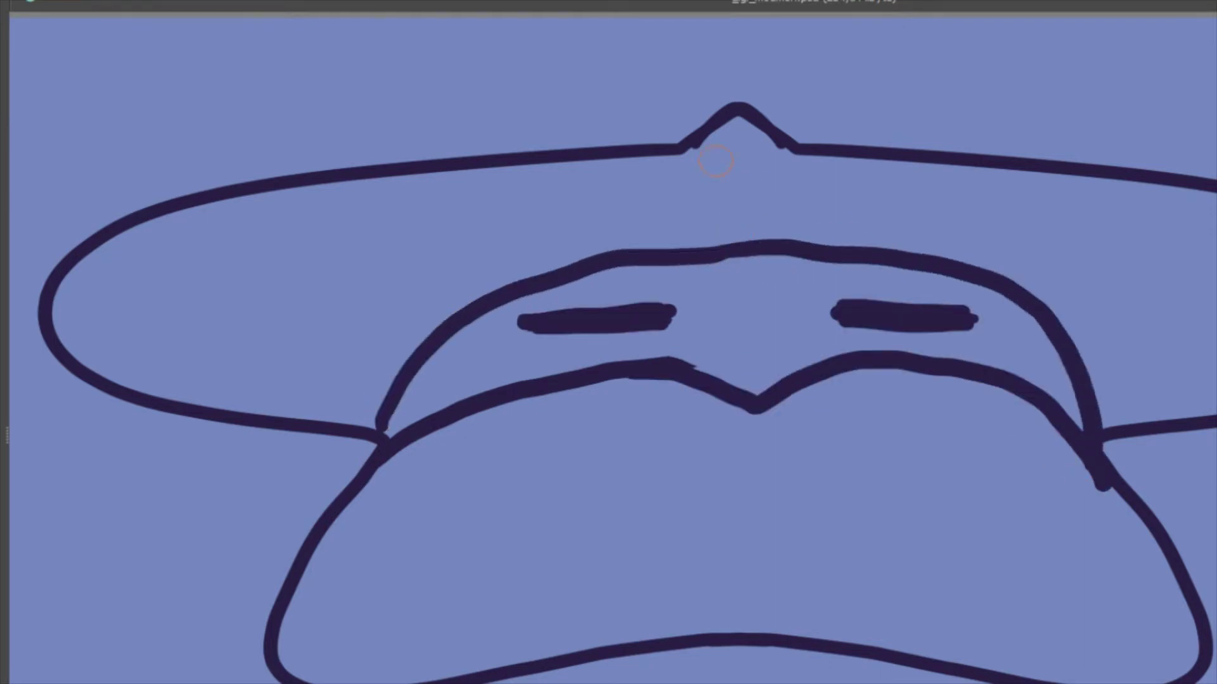
pyautogui.moveTo(741, 154); pyautogui.dragTo(741, 223)
pyautogui.moveTo(698, 172); pyautogui.dragTo(779, 177)
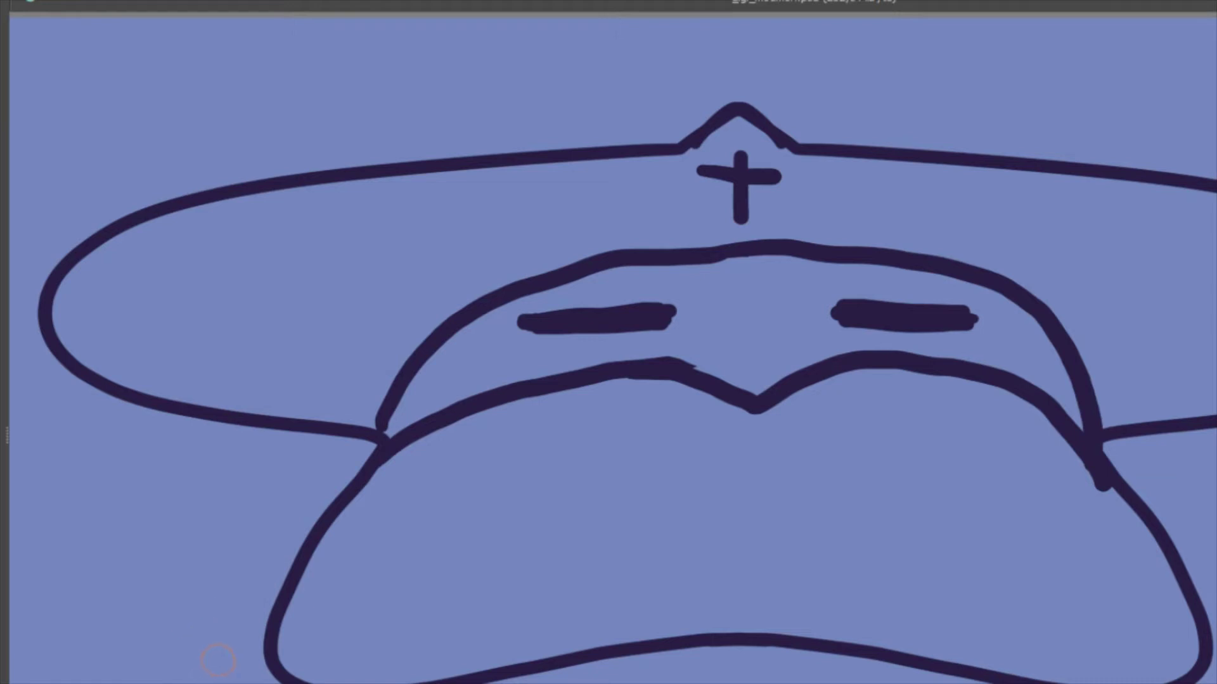
# Add a hand at bottom-left and a white highlight along the hat brim
pyautogui.moveTo(261, 682)
pyautogui.mouseDown()
pyautogui.moveTo(185, 630)
pyautogui.moveTo(137, 682)
pyautogui.mouseUp()
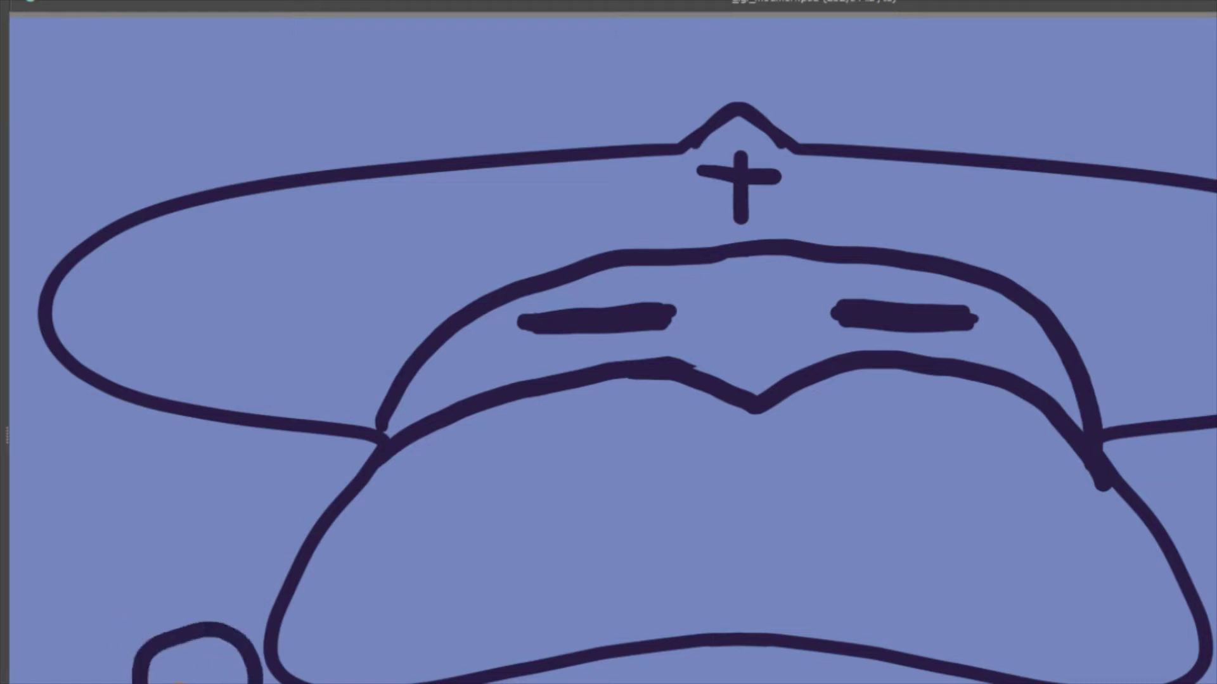
pyautogui.moveTo(173, 630)
pyautogui.mouseDown()
pyautogui.moveTo(108, 598)
pyautogui.moveTo(58, 604)
pyautogui.moveTo(46, 683)
pyautogui.mouseUp()
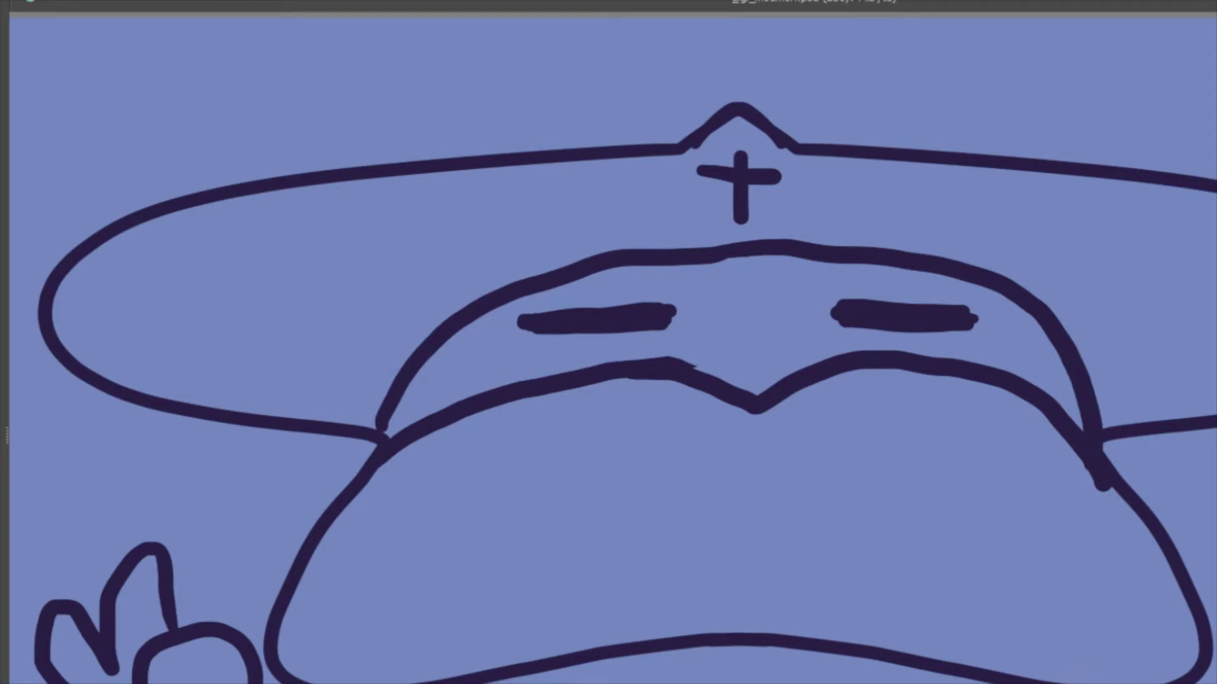
pyautogui.moveTo(385, 432)
pyautogui.mouseDown()
pyautogui.moveTo(761, 129)
pyautogui.moveTo(850, 157)
pyautogui.moveTo(1215, 176)
pyautogui.mouseUp()
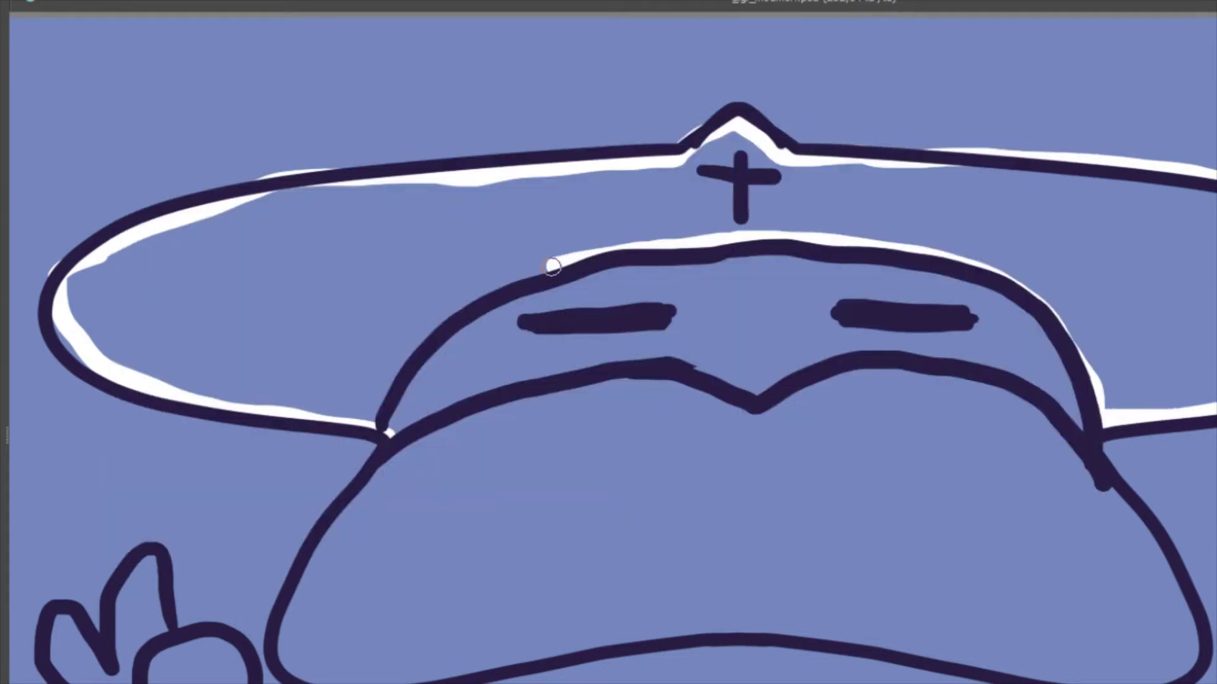
# Thicken the white along the head and the brim's left curve, and cover the right-brim white with line colour
pyautogui.moveTo(542, 264)
pyautogui.mouseDown()
pyautogui.moveTo(489, 283)
pyautogui.moveTo(407, 353)
pyautogui.moveTo(369, 430)
pyautogui.moveTo(472, 287)
pyautogui.mouseUp()
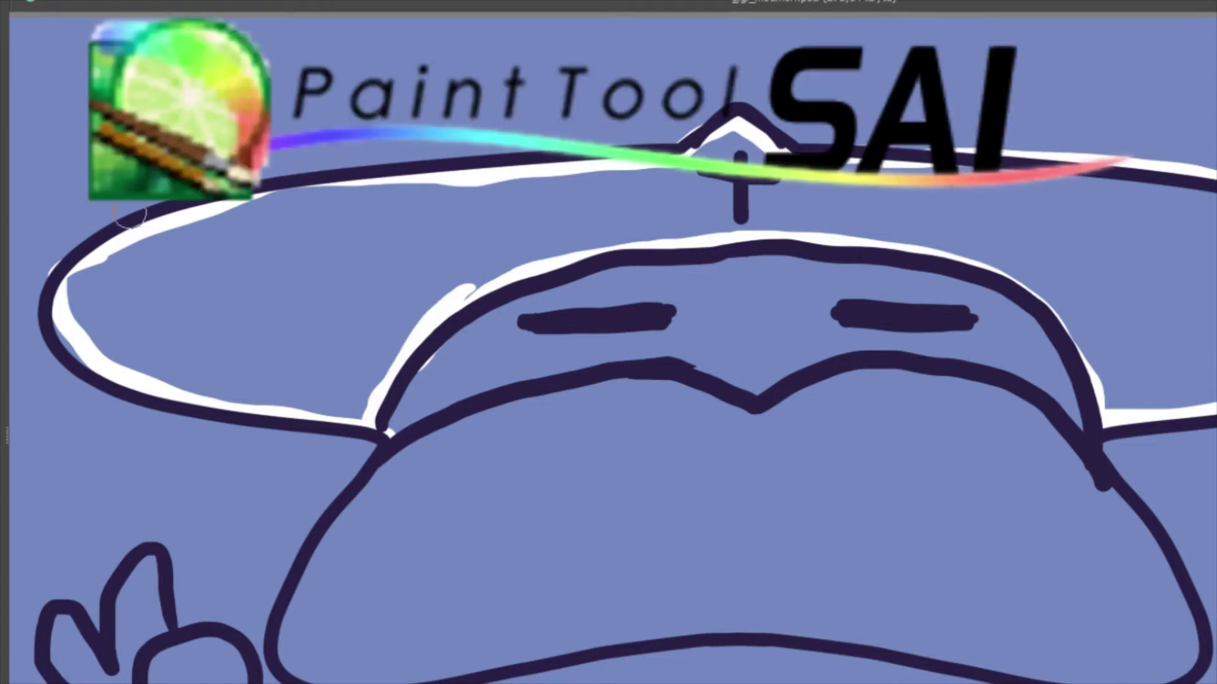
pyautogui.moveTo(50, 303); pyautogui.dragTo(86, 359)
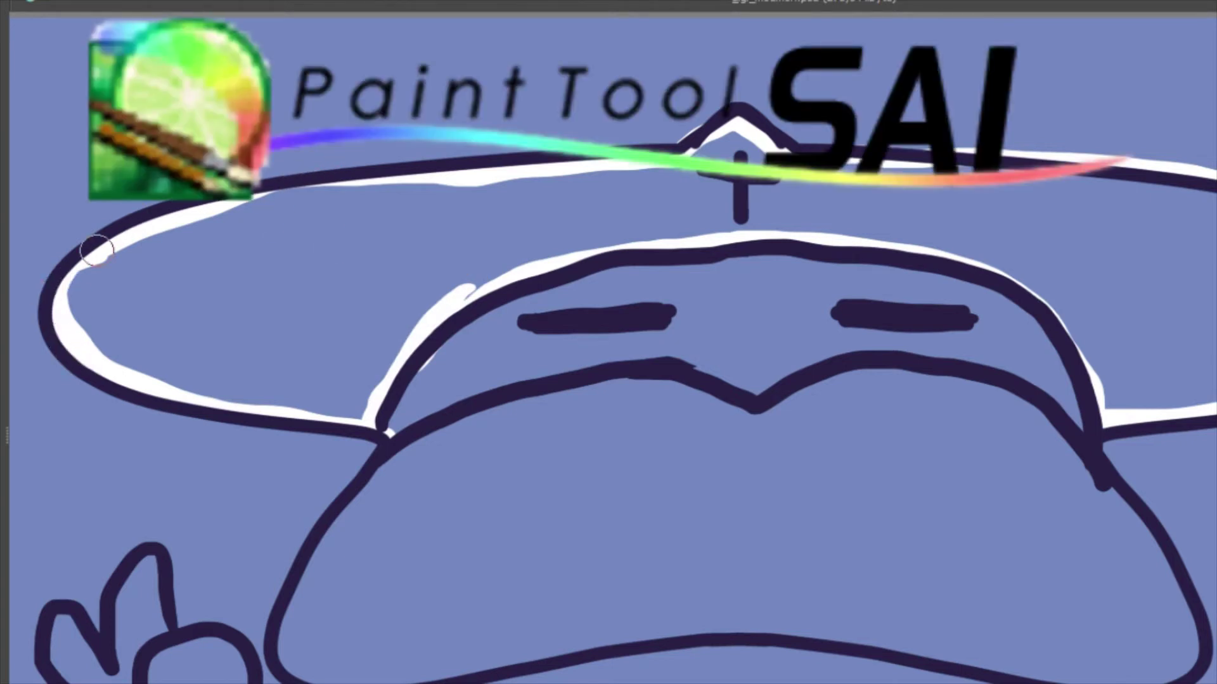
pyautogui.moveTo(96, 249); pyautogui.dragTo(67, 303)
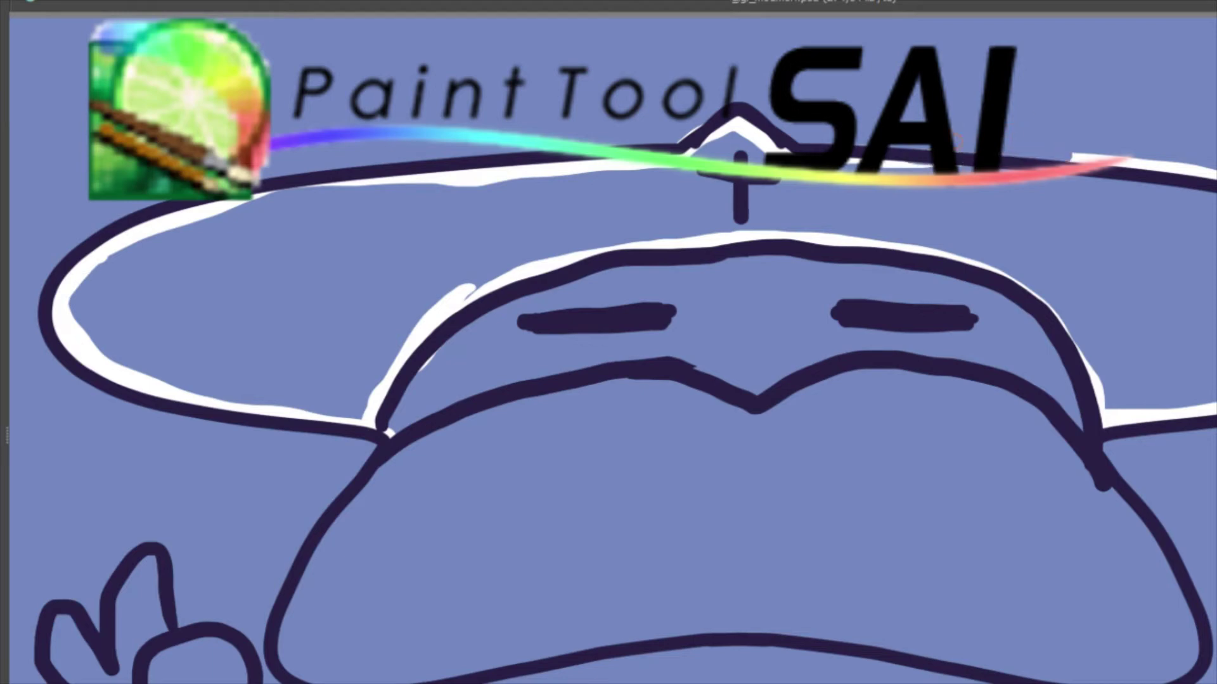
pyautogui.moveTo(1121, 156); pyautogui.dragTo(1212, 169)
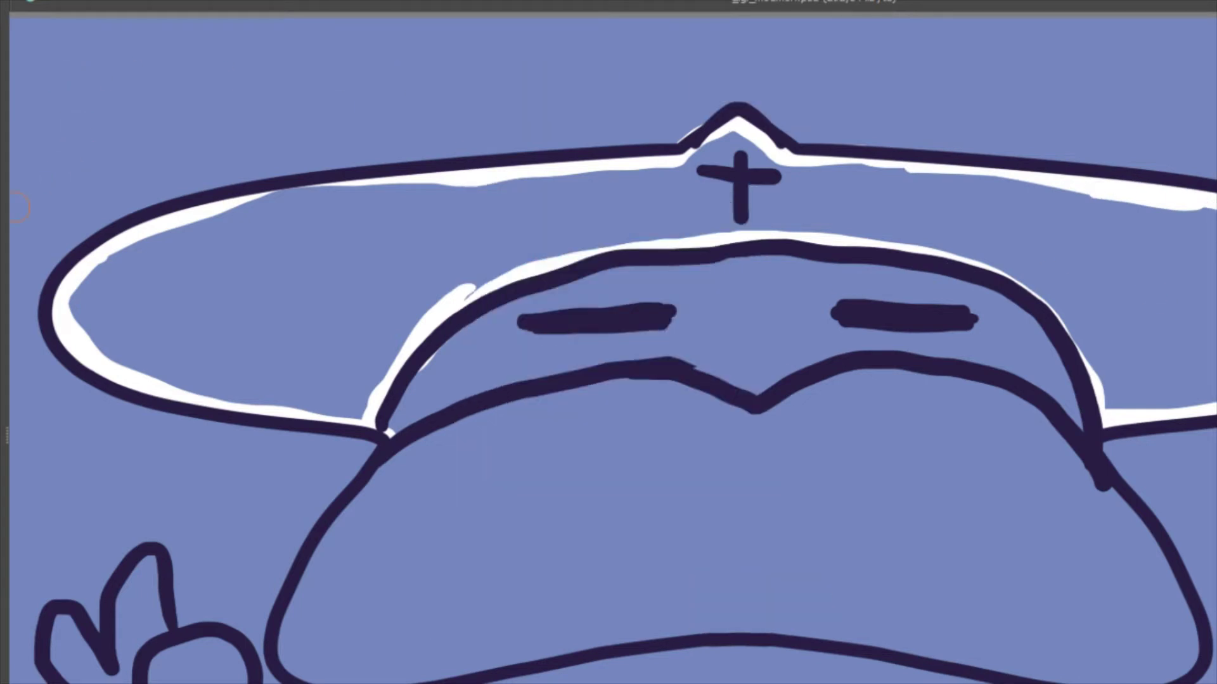
# Bucket-fill the hat brim and its gaps white, then touch up the peak and face outline
pyautogui.click(430, 249)
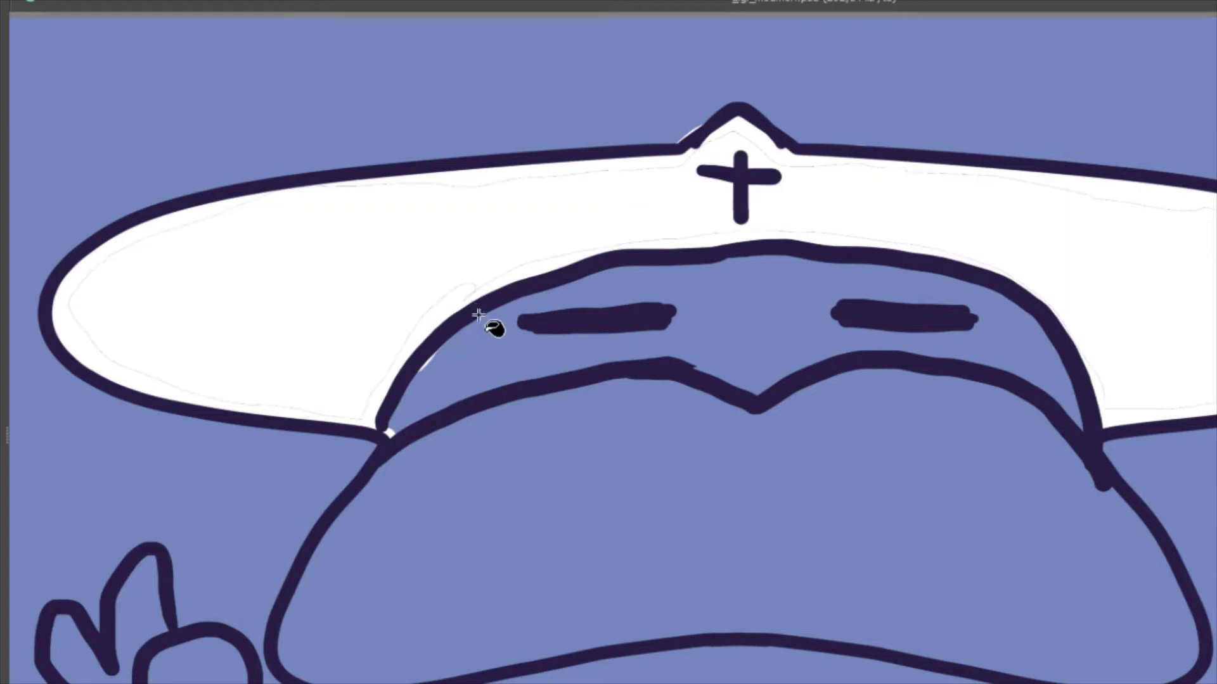
pyautogui.click(486, 296)
pyautogui.click(698, 146)
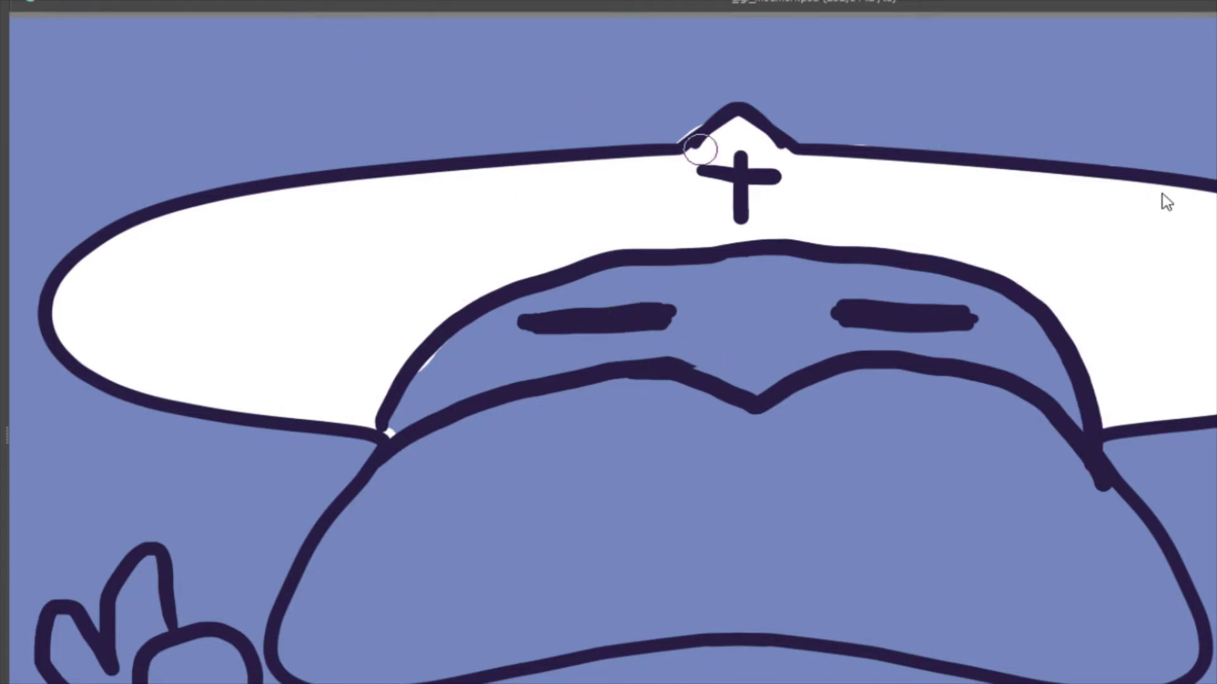
pyautogui.moveTo(775, 414); pyautogui.dragTo(697, 392)
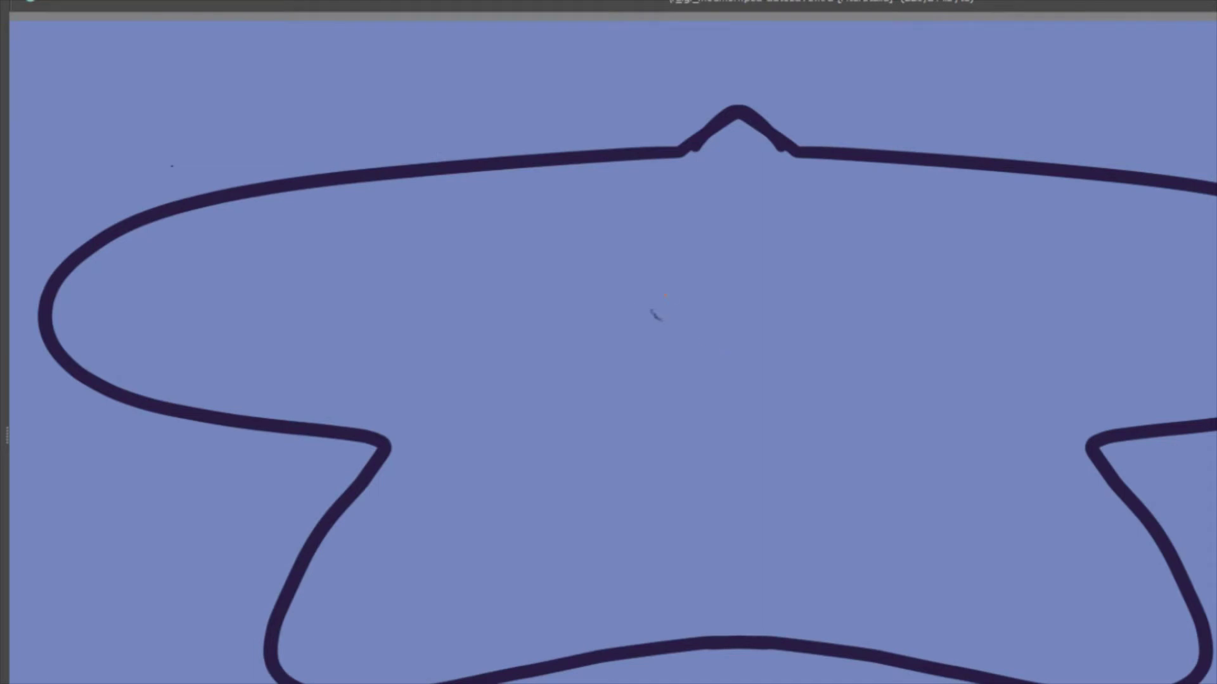
# Draw the bow-tie strokes from the lower-left outline corner down to the bottom knot
pyautogui.rightClick(707, 320)
pyautogui.moveTo(386, 439)
pyautogui.mouseDown()
pyautogui.moveTo(424, 425)
pyautogui.moveTo(407, 433)
pyautogui.mouseUp()
pyautogui.moveTo(390, 439); pyautogui.dragTo(504, 413)
pyautogui.moveTo(392, 439); pyautogui.dragTo(748, 641)
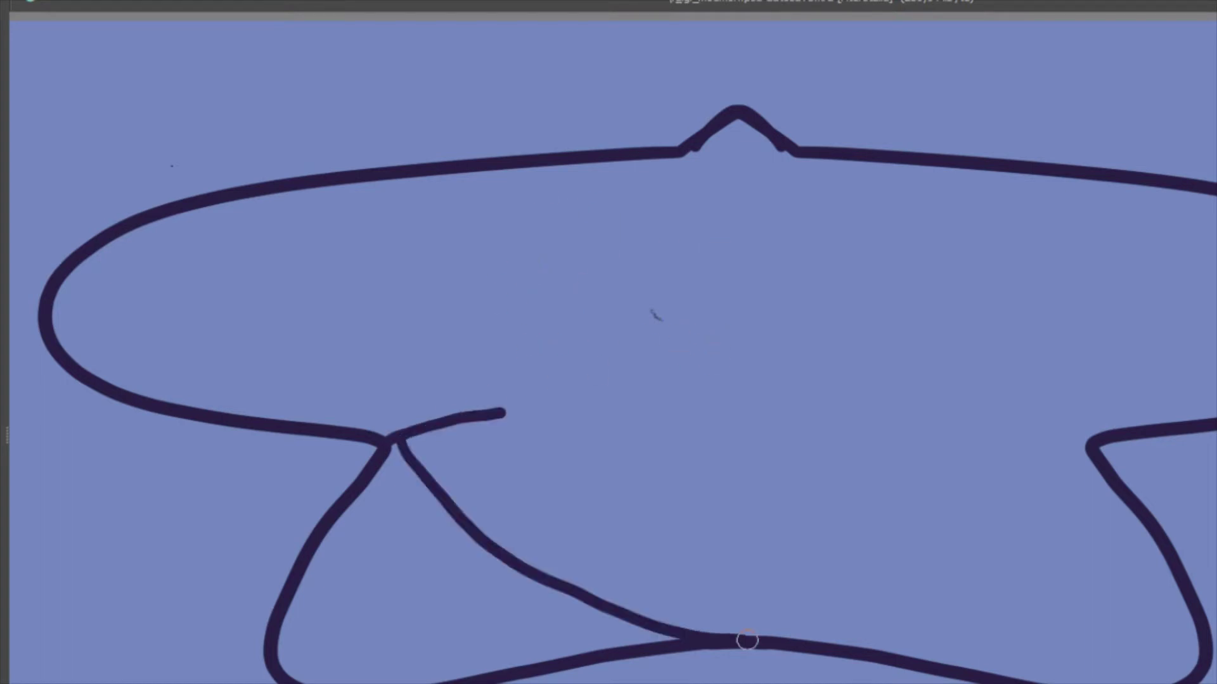
pyautogui.hotkey('ctrl', 'z')
pyautogui.moveTo(393, 440)
pyautogui.mouseDown()
pyautogui.moveTo(695, 591)
pyautogui.moveTo(727, 644)
pyautogui.mouseUp()
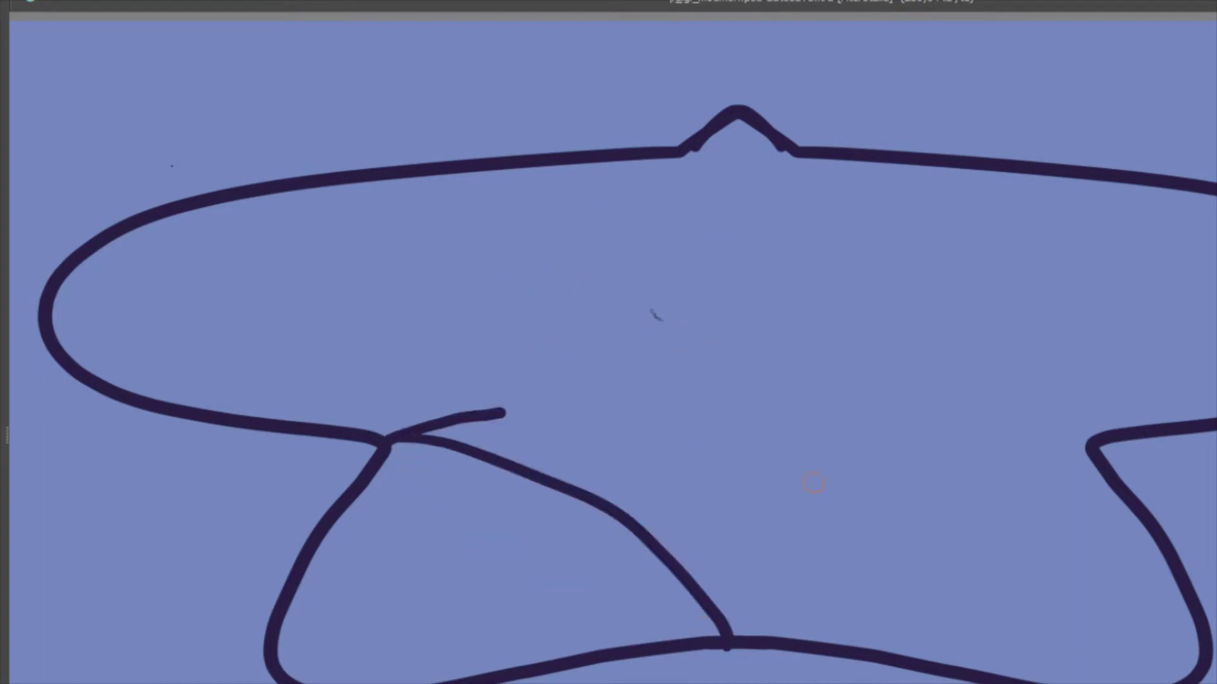
pyautogui.moveTo(703, 594)
pyautogui.mouseDown()
pyautogui.moveTo(775, 642)
pyautogui.moveTo(743, 618)
pyautogui.moveTo(832, 638)
pyautogui.moveTo(1091, 460)
pyautogui.moveTo(1101, 429)
pyautogui.mouseUp()
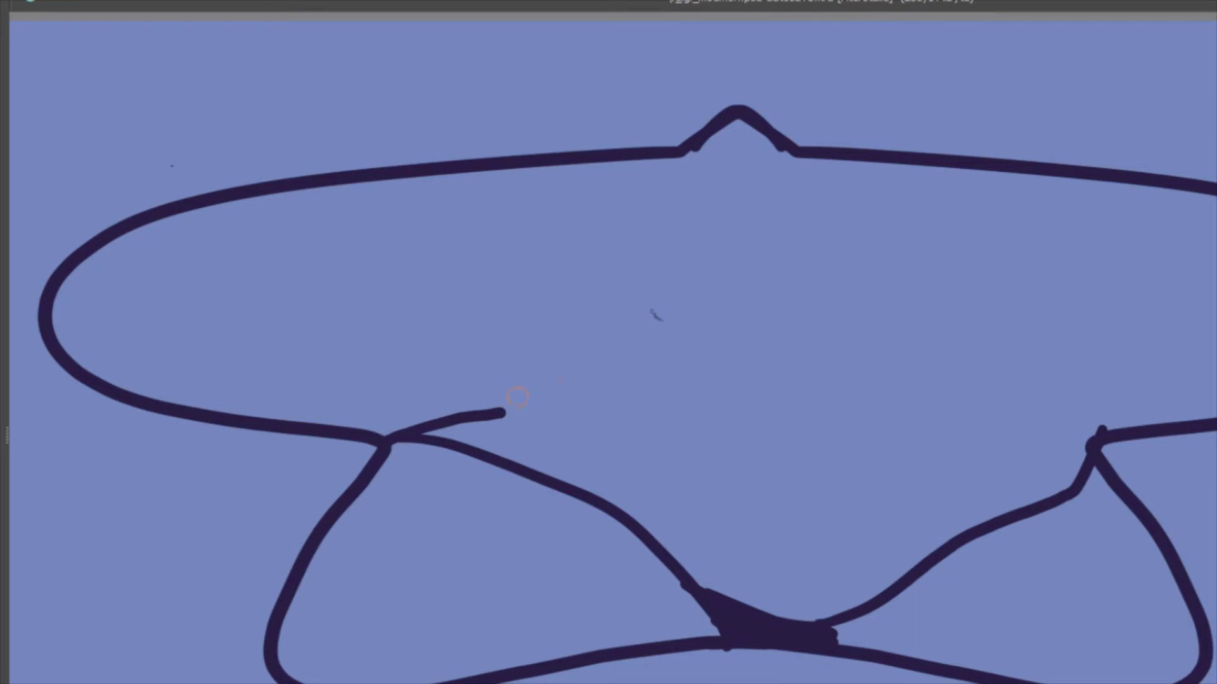
# Add a middle line, a fanged mouth, a slashed oval mark and an eye with pupil
pyautogui.moveTo(487, 412)
pyautogui.mouseDown()
pyautogui.moveTo(719, 383)
pyautogui.moveTo(1055, 409)
pyautogui.moveTo(1108, 436)
pyautogui.mouseUp()
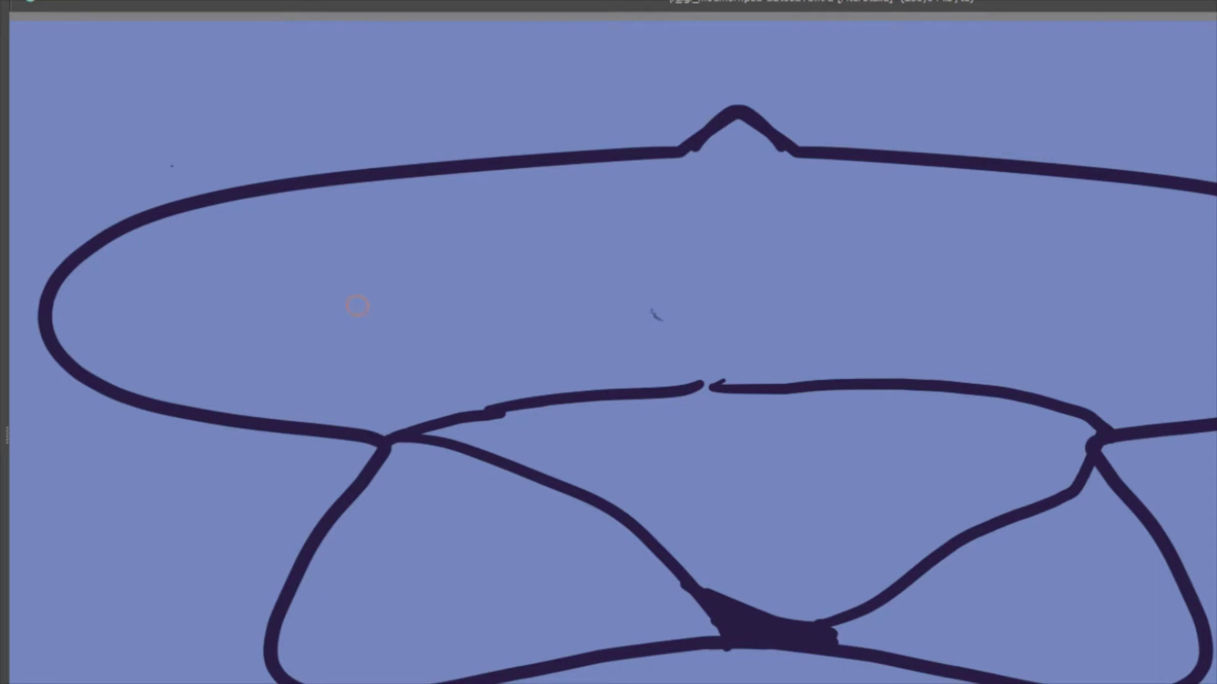
pyautogui.moveTo(319, 345); pyautogui.dragTo(1181, 379)
pyautogui.moveTo(514, 252)
pyautogui.mouseDown()
pyautogui.moveTo(513, 220)
pyautogui.moveTo(480, 239)
pyautogui.moveTo(507, 284)
pyautogui.mouseUp()
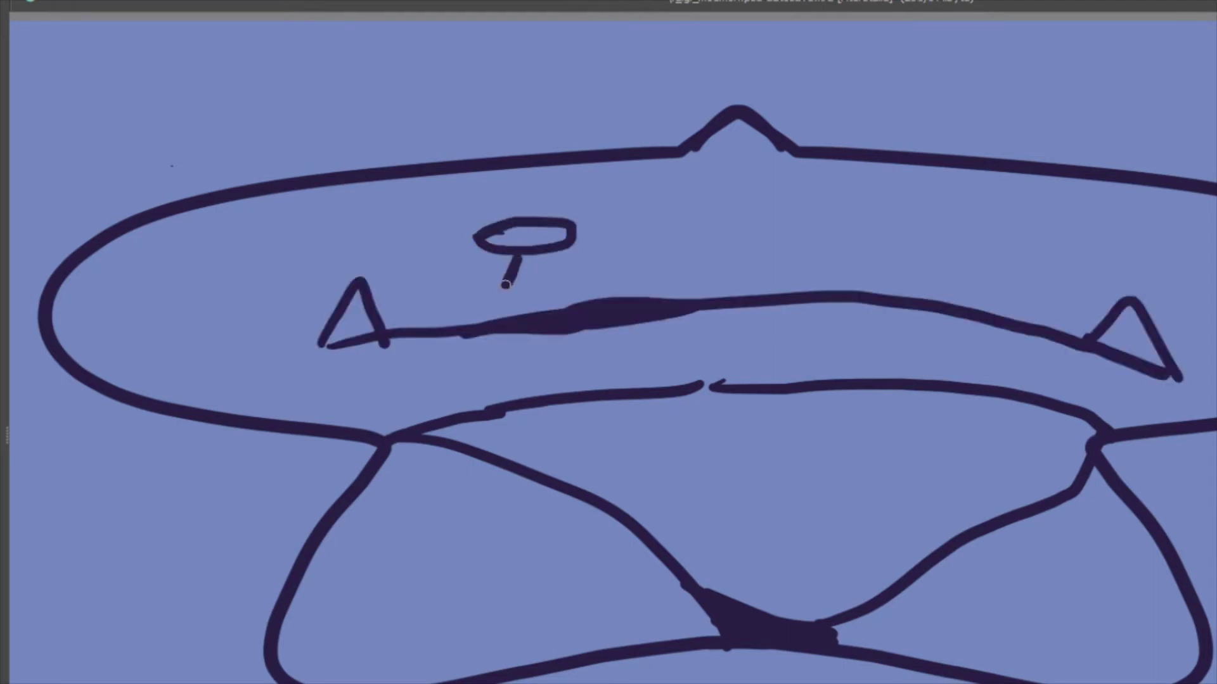
pyautogui.moveTo(559, 179); pyautogui.dragTo(506, 298)
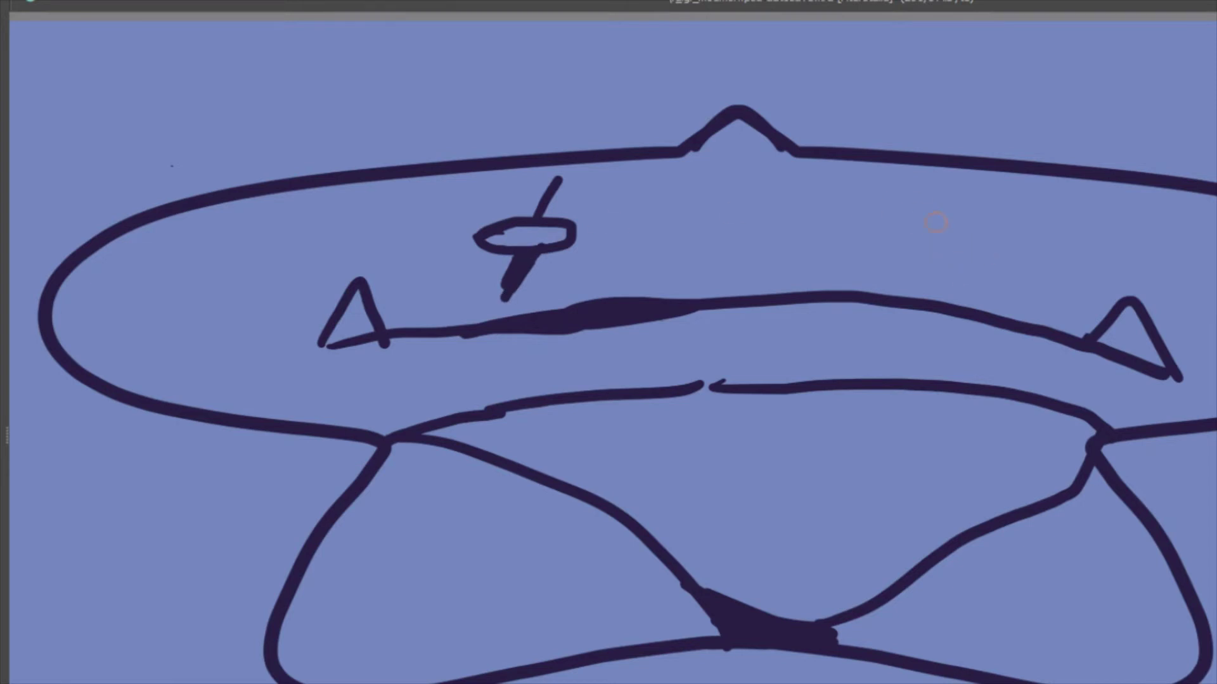
pyautogui.moveTo(902, 234)
pyautogui.mouseDown()
pyautogui.moveTo(1041, 229)
pyautogui.moveTo(898, 205)
pyautogui.moveTo(955, 271)
pyautogui.moveTo(943, 217)
pyautogui.moveTo(975, 248)
pyautogui.moveTo(983, 236)
pyautogui.mouseUp()
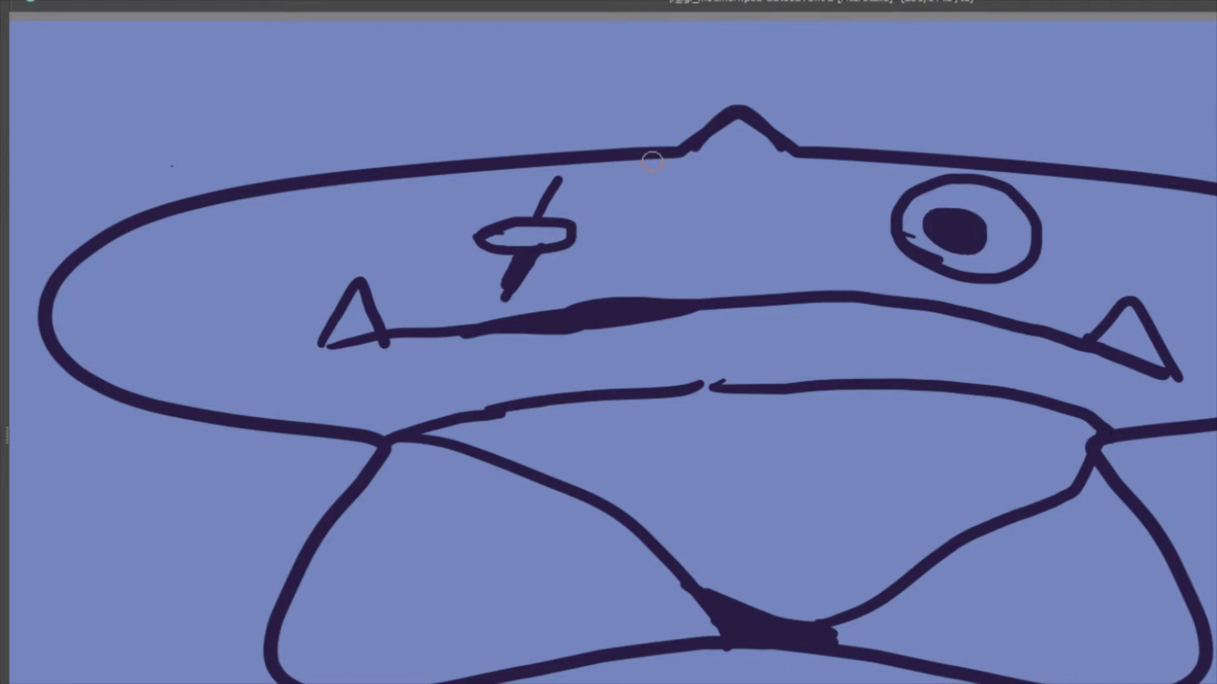
# Drop a trial curve, add three emphasis dashes around the peak, and erase the eye's stray tick
pyautogui.moveTo(595, 165)
pyautogui.mouseDown()
pyautogui.moveTo(711, 249)
pyautogui.moveTo(849, 149)
pyautogui.mouseUp()
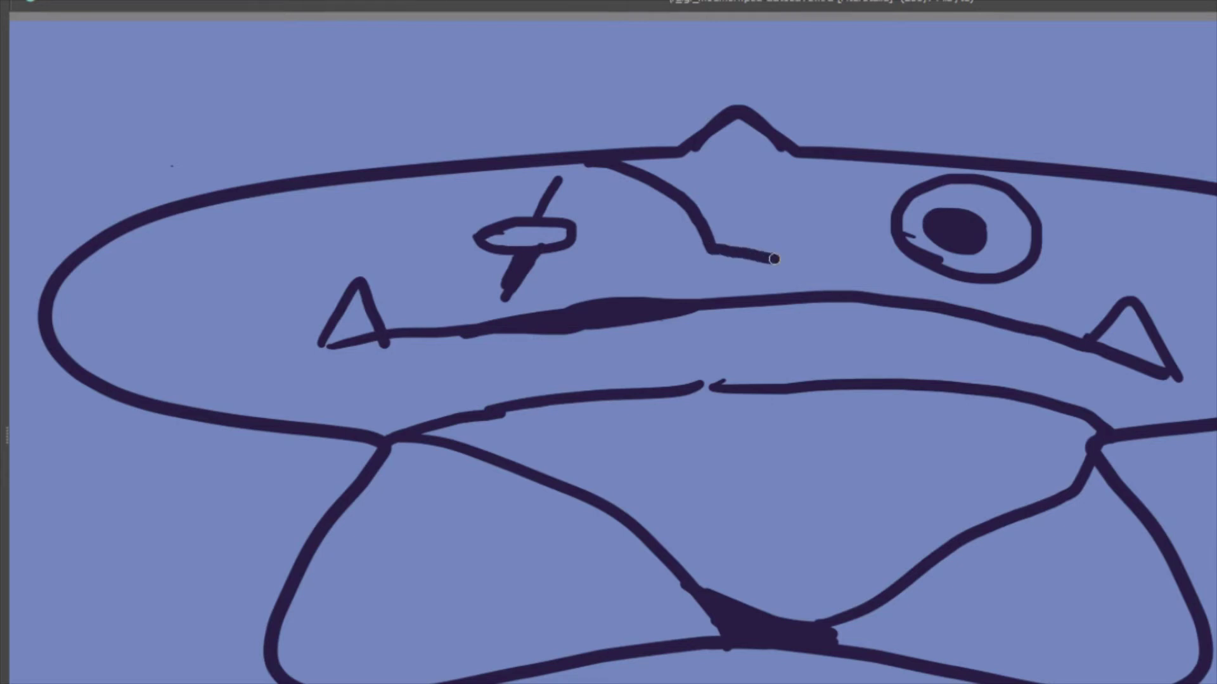
pyautogui.hotkey('ctrl', 'z')
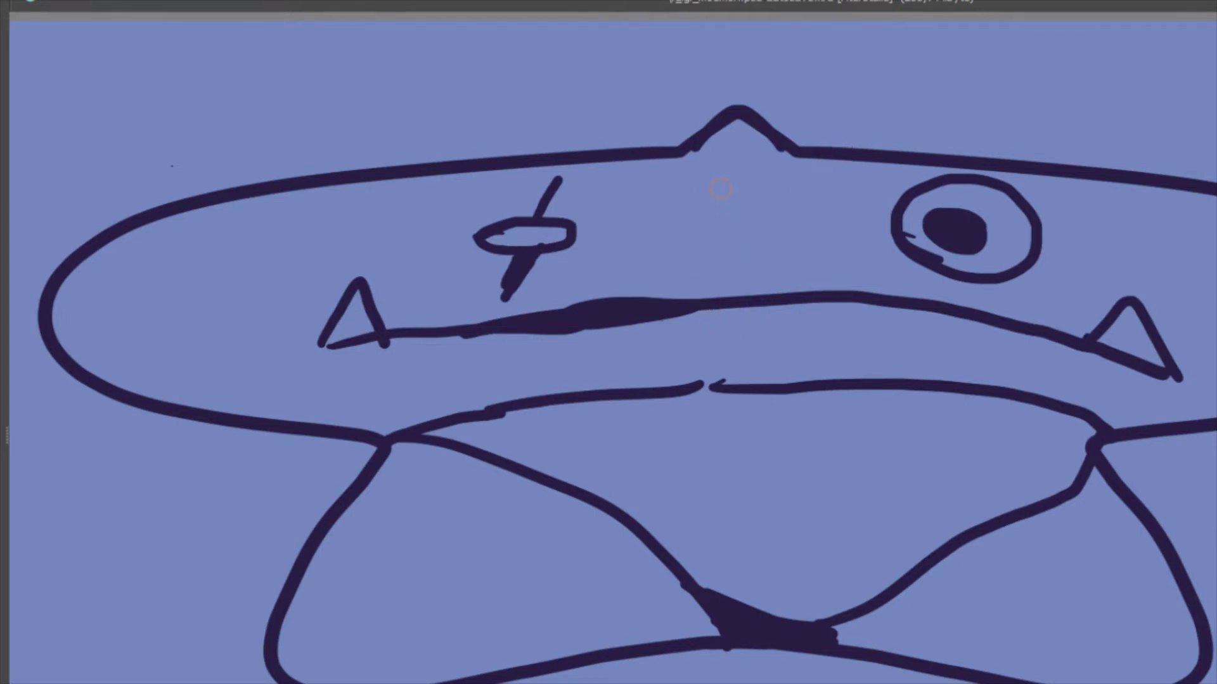
pyautogui.moveTo(667, 102)
pyautogui.mouseDown()
pyautogui.moveTo(685, 120)
pyautogui.moveTo(700, 102)
pyautogui.mouseUp()
pyautogui.moveTo(739, 74)
pyautogui.mouseDown()
pyautogui.moveTo(734, 92)
pyautogui.moveTo(780, 96)
pyautogui.mouseUp()
pyautogui.moveTo(797, 93); pyautogui.dragTo(818, 115)
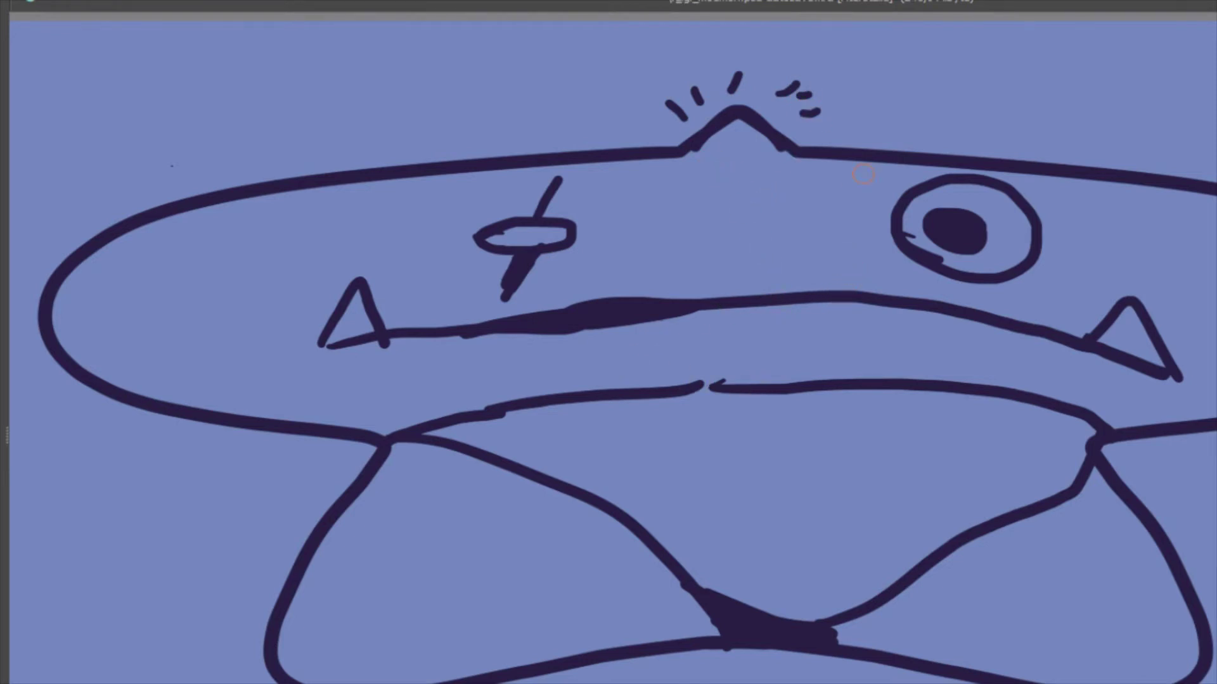
pyautogui.moveTo(895, 224); pyautogui.dragTo(946, 263)
# Paint brown along the inside of the head's left, top and right outline
pyautogui.moveTo(380, 429); pyautogui.dragTo(240, 403)
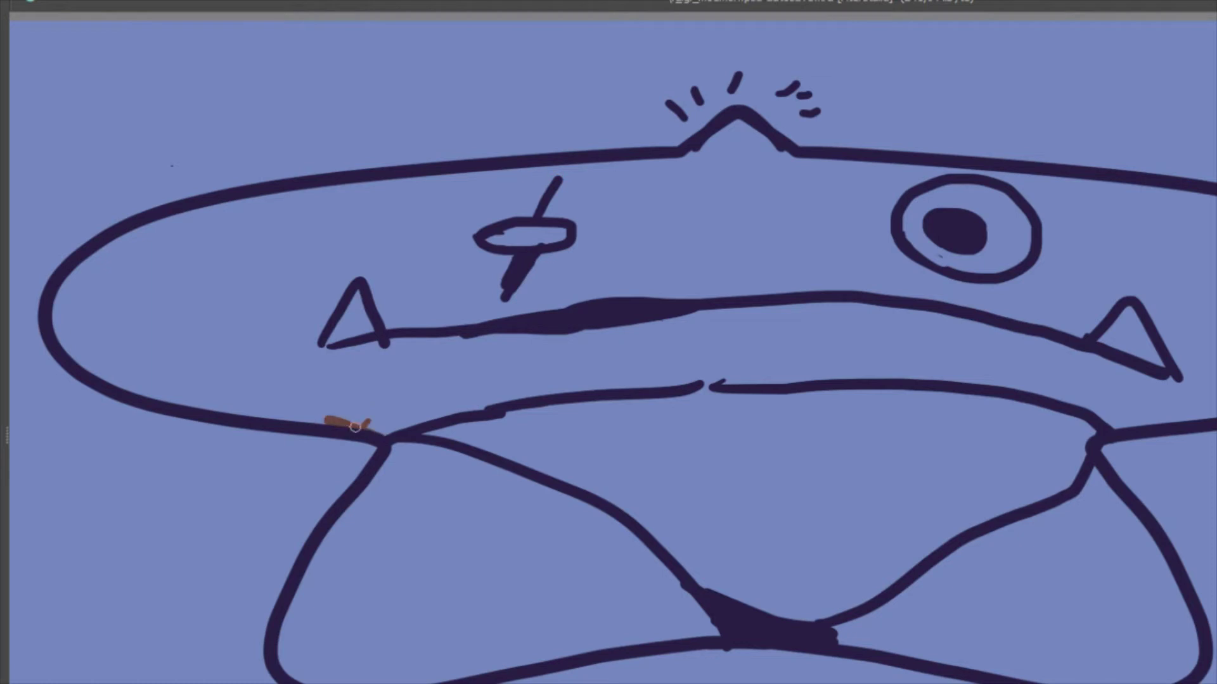
pyautogui.moveTo(320, 419)
pyautogui.mouseDown()
pyautogui.moveTo(157, 398)
pyautogui.moveTo(58, 321)
pyautogui.moveTo(185, 211)
pyautogui.moveTo(334, 213)
pyautogui.mouseUp()
pyautogui.moveTo(233, 185)
pyautogui.mouseDown()
pyautogui.moveTo(368, 175)
pyautogui.moveTo(437, 192)
pyautogui.mouseUp()
pyautogui.moveTo(275, 198)
pyautogui.mouseDown()
pyautogui.moveTo(680, 173)
pyautogui.moveTo(675, 155)
pyautogui.mouseUp()
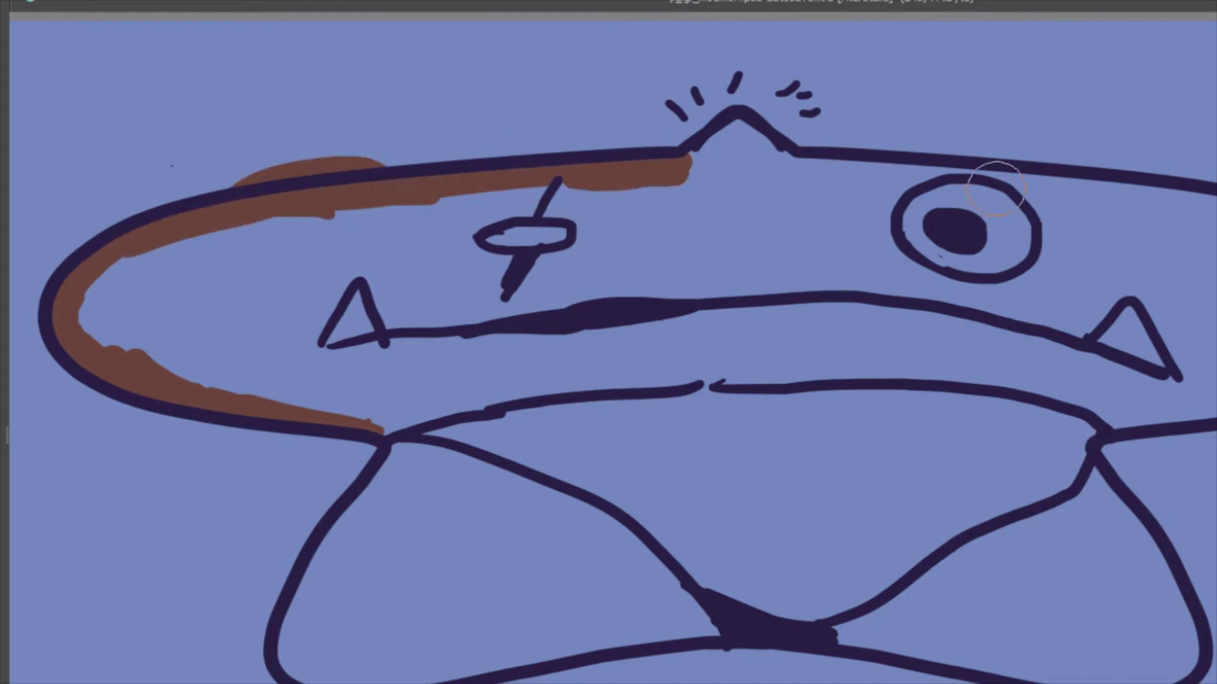
pyautogui.moveTo(808, 157)
pyautogui.mouseDown()
pyautogui.moveTo(888, 157)
pyautogui.moveTo(1145, 219)
pyautogui.mouseUp()
pyautogui.moveTo(1046, 195)
pyautogui.mouseDown()
pyautogui.moveTo(1212, 224)
pyautogui.moveTo(1116, 199)
pyautogui.moveTo(1198, 192)
pyautogui.mouseUp()
pyautogui.moveTo(1213, 395)
pyautogui.mouseDown()
pyautogui.moveTo(1149, 422)
pyautogui.moveTo(1112, 418)
pyautogui.mouseUp()
pyautogui.moveTo(428, 398)
pyautogui.mouseDown()
pyautogui.moveTo(400, 410)
pyautogui.moveTo(602, 367)
pyautogui.moveTo(835, 368)
pyautogui.mouseUp()
# Patch brown under the peak and lower lip, then flood-fill the head interior brown
pyautogui.press('f')
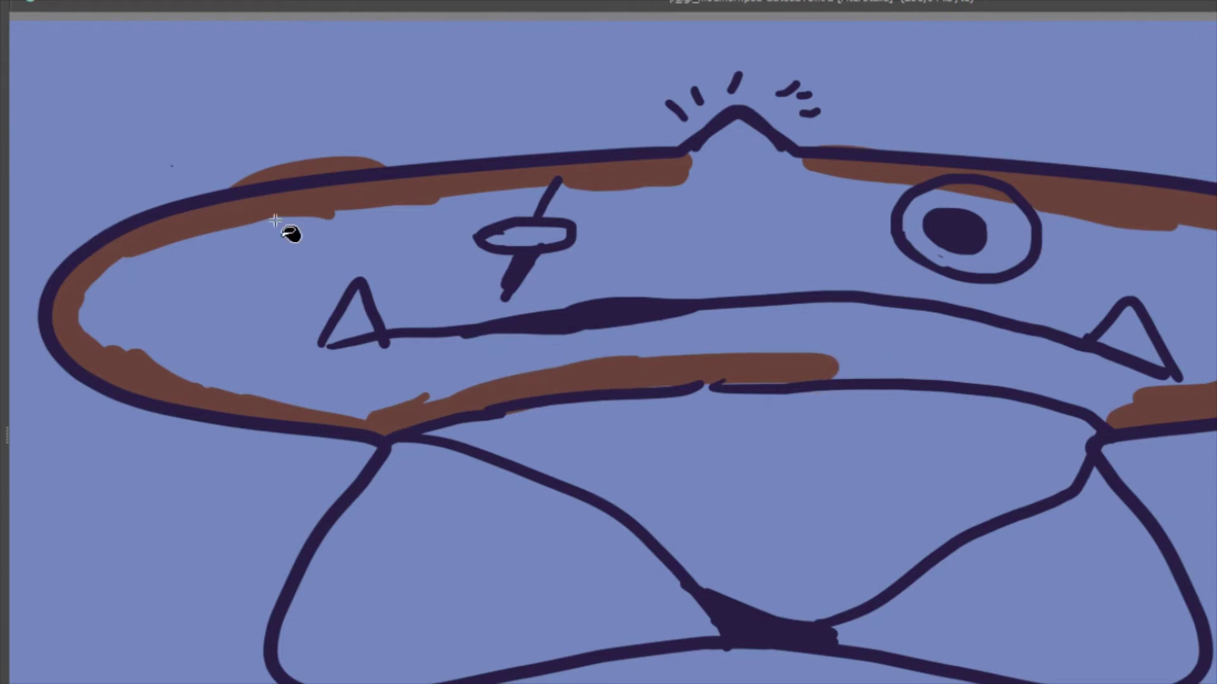
pyautogui.click(709, 271)
pyautogui.hotkey('ctrl', 'z')
pyautogui.moveTo(682, 175)
pyautogui.mouseDown()
pyautogui.moveTo(784, 157)
pyautogui.moveTo(848, 169)
pyautogui.moveTo(728, 204)
pyautogui.moveTo(1021, 190)
pyautogui.mouseUp()
pyautogui.moveTo(836, 360)
pyautogui.mouseDown()
pyautogui.moveTo(1019, 377)
pyautogui.moveTo(1122, 424)
pyautogui.mouseUp()
pyautogui.press('g')
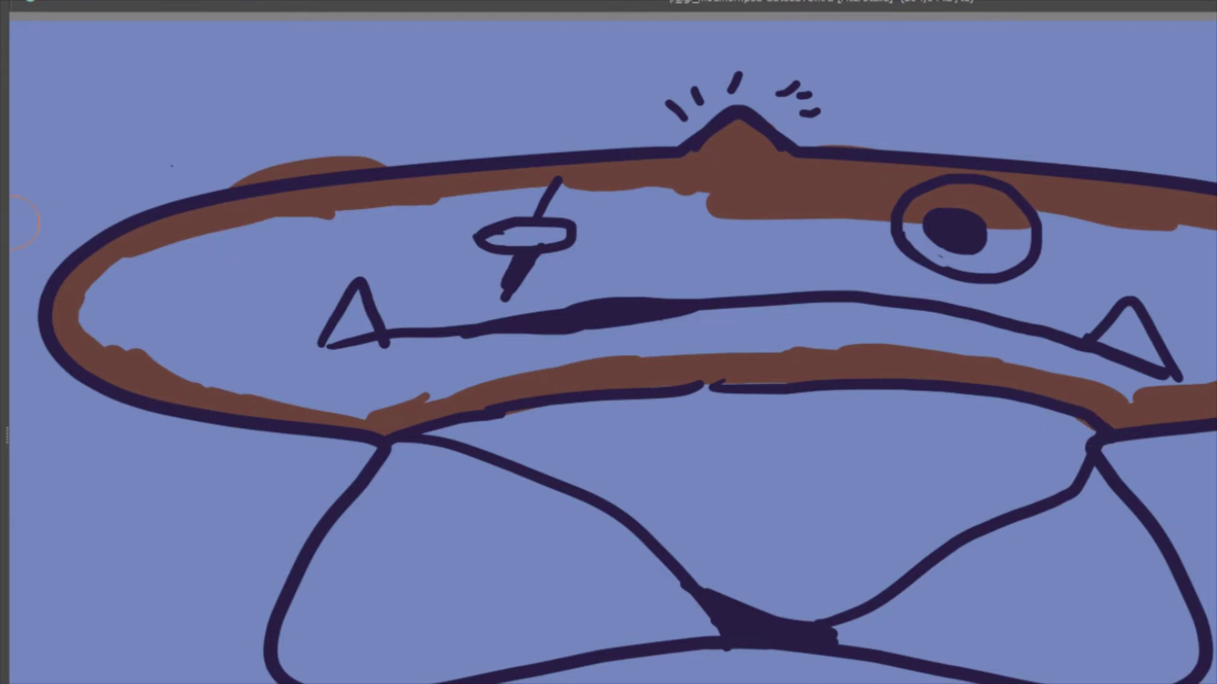
pyautogui.click(688, 295)
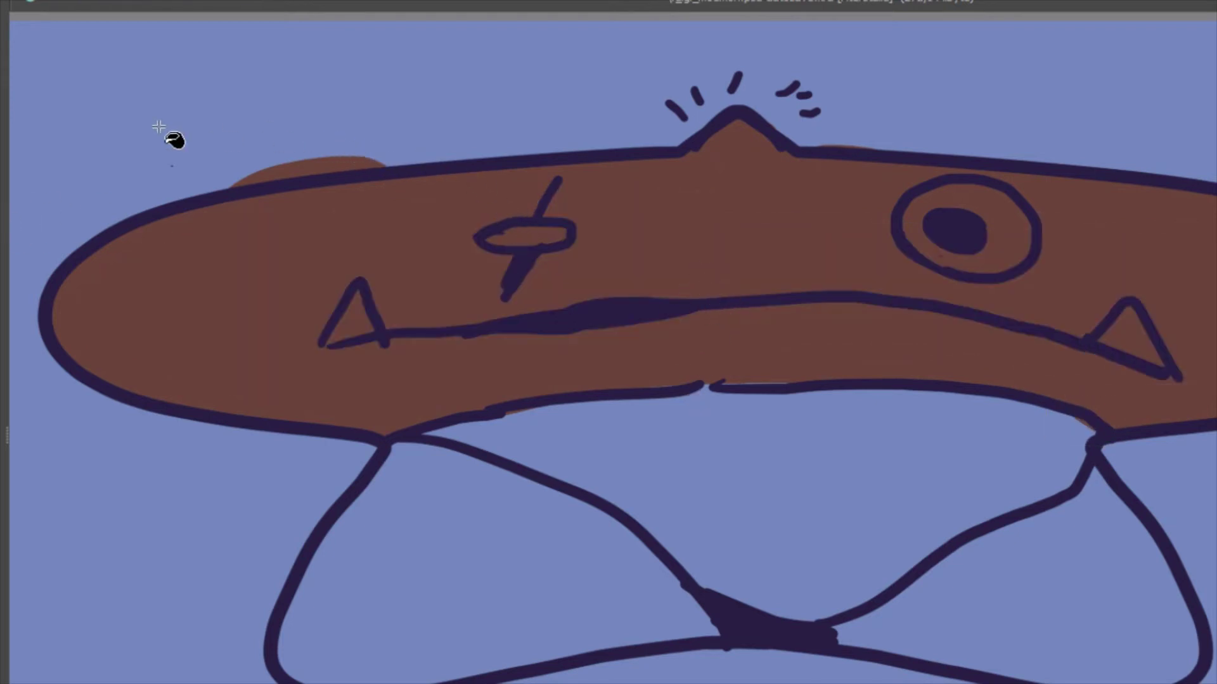
pyautogui.press('e')
pyautogui.moveTo(318, 162); pyautogui.dragTo(242, 181)
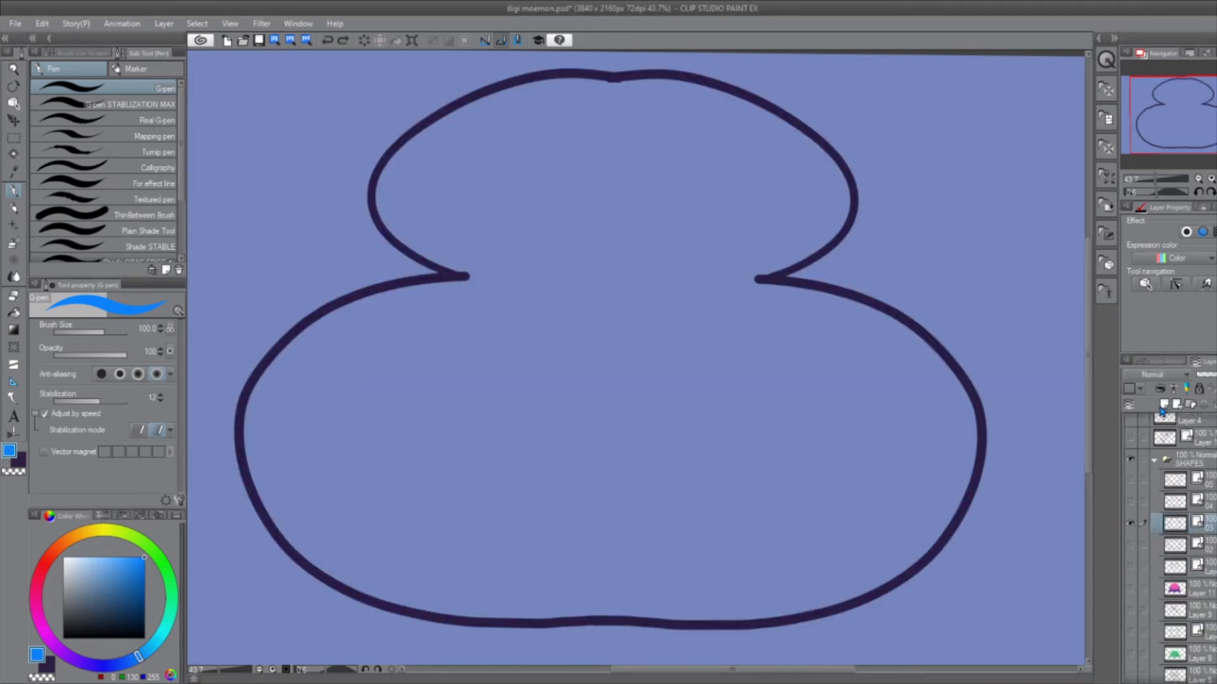
# On a new layer, draw the long pointed nose with texture marks and dashes
pyautogui.click(1164, 408)
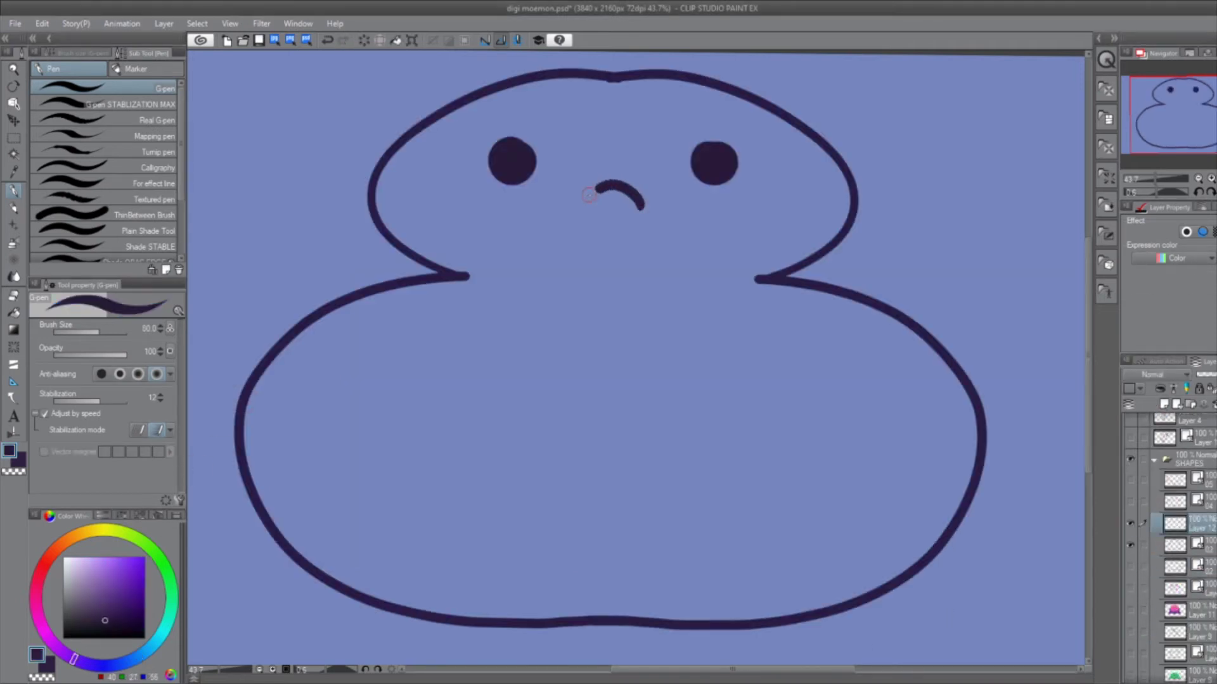
pyautogui.moveTo(582, 195)
pyautogui.mouseDown()
pyautogui.moveTo(621, 333)
pyautogui.moveTo(625, 422)
pyautogui.moveTo(651, 291)
pyautogui.moveTo(637, 196)
pyautogui.moveTo(629, 228)
pyautogui.moveTo(611, 213)
pyautogui.moveTo(614, 196)
pyautogui.mouseUp()
pyautogui.click(610, 247)
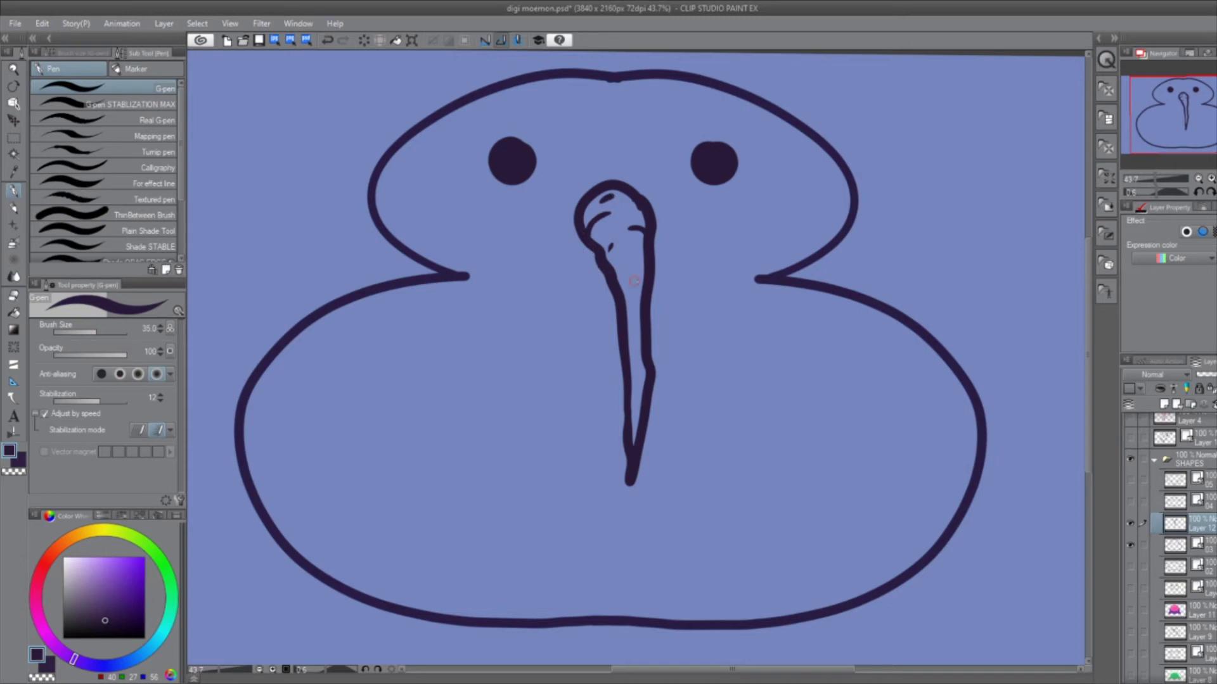
pyautogui.moveTo(633, 290); pyautogui.dragTo(643, 291)
pyautogui.moveTo(637, 332); pyautogui.dragTo(647, 337)
# Sketch small dots and curls below the nose, undoing the stray ones
pyautogui.moveTo(606, 372); pyautogui.dragTo(594, 389)
pyautogui.click(634, 416)
pyautogui.moveTo(602, 485); pyautogui.dragTo(598, 486)
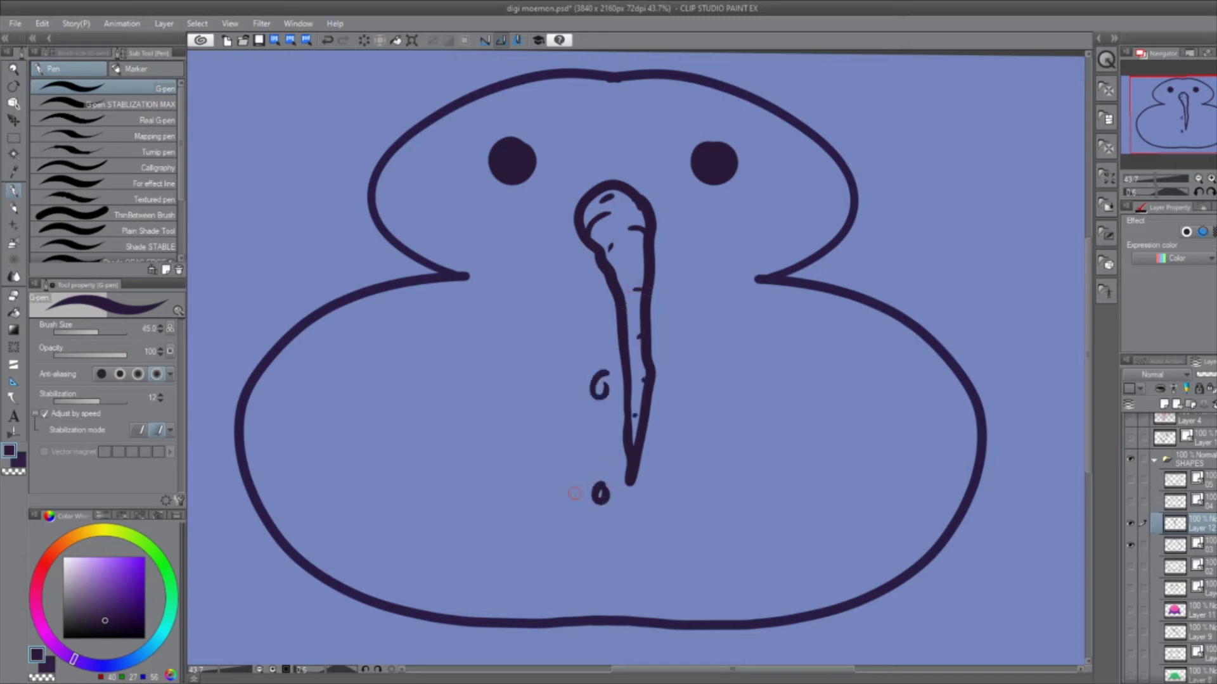
pyautogui.moveTo(603, 547); pyautogui.dragTo(592, 561)
pyautogui.hotkey('ctrl', 'z')
pyautogui.hotkey('ctrl', 'z')
pyautogui.hotkey('ctrl', 'z')
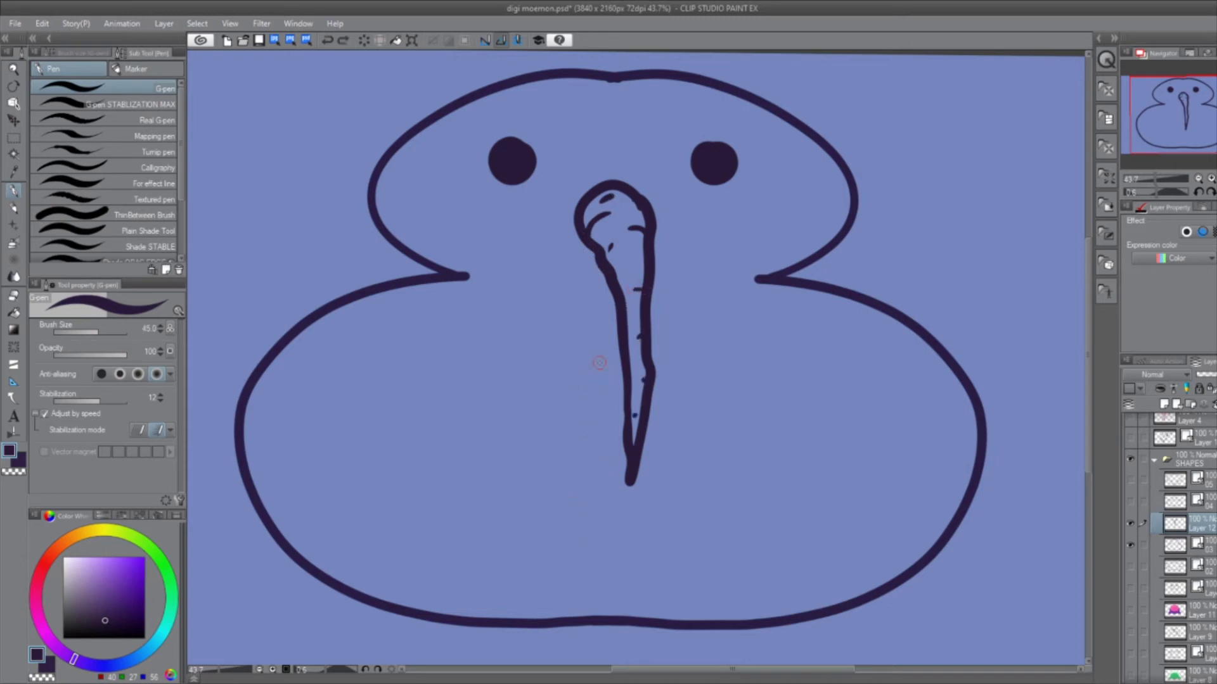
pyautogui.moveTo(607, 355); pyautogui.dragTo(595, 367)
pyautogui.moveTo(605, 373)
pyautogui.mouseDown()
pyautogui.moveTo(596, 385)
pyautogui.moveTo(608, 378)
pyautogui.mouseUp()
pyautogui.hotkey('ctrl', 'z')
pyautogui.hotkey('ctrl', 'z')
# Fill in four solid button dots down the body, discarding the trial U-shaped marks
pyautogui.moveTo(607, 425)
pyautogui.mouseDown()
pyautogui.moveTo(597, 432)
pyautogui.moveTo(612, 439)
pyautogui.mouseUp()
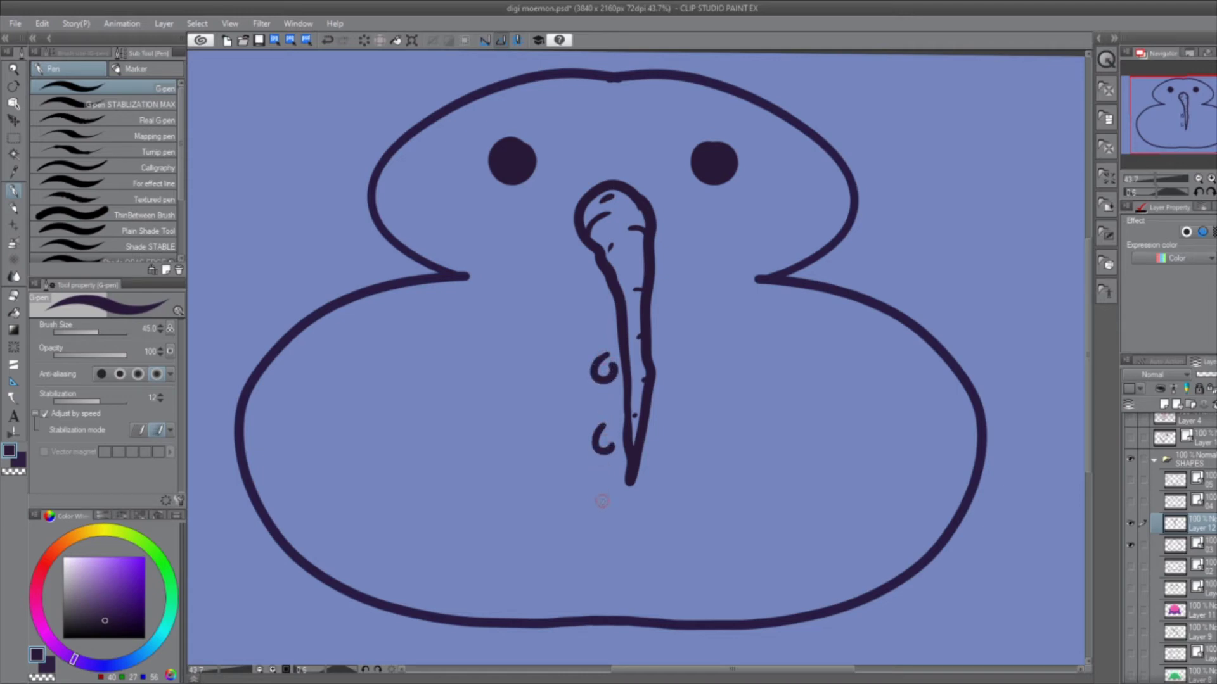
pyautogui.moveTo(609, 501); pyautogui.dragTo(620, 575)
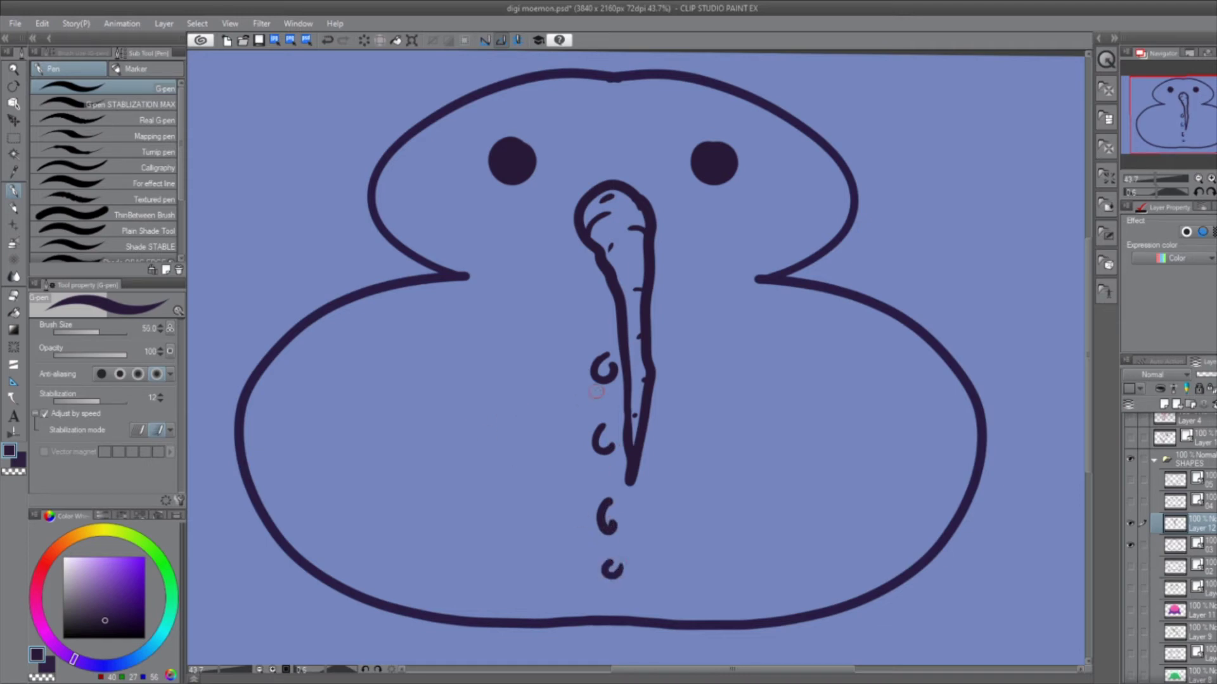
pyautogui.moveTo(599, 367); pyautogui.dragTo(607, 377)
pyautogui.moveTo(601, 435); pyautogui.dragTo(607, 445)
pyautogui.moveTo(605, 512); pyautogui.dragTo(609, 523)
pyautogui.moveTo(610, 562); pyautogui.dragTo(613, 571)
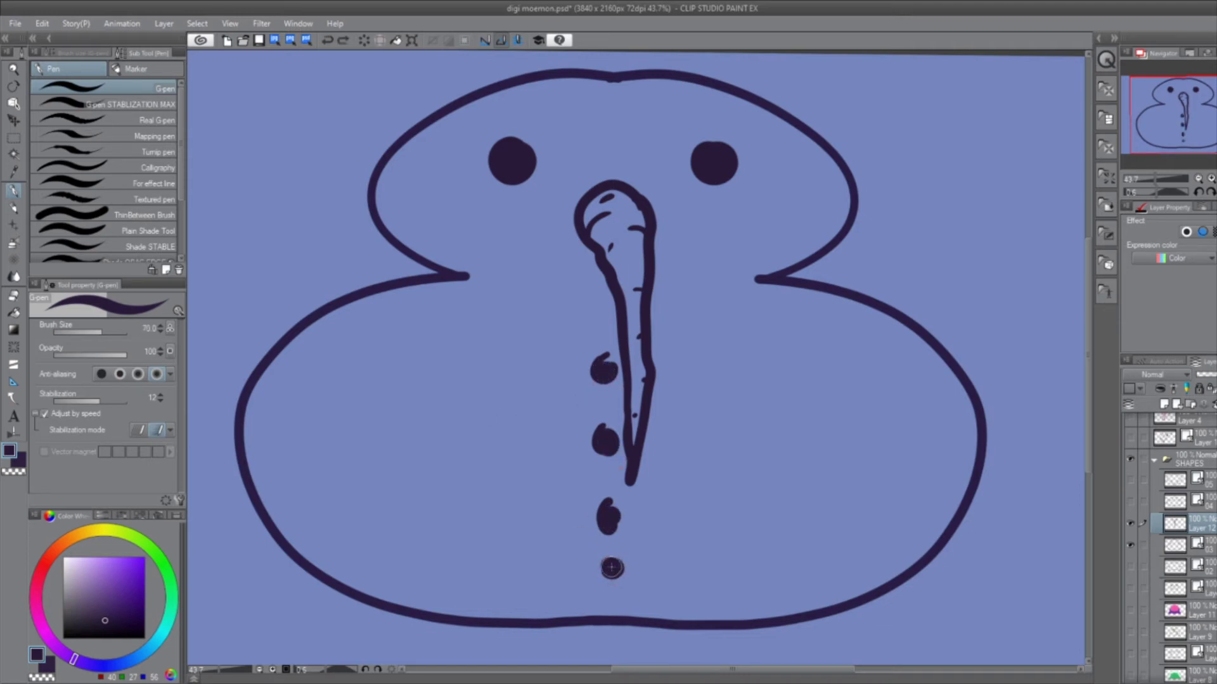
pyautogui.moveTo(856, 353)
pyautogui.mouseDown()
pyautogui.moveTo(858, 407)
pyautogui.moveTo(899, 375)
pyautogui.mouseUp()
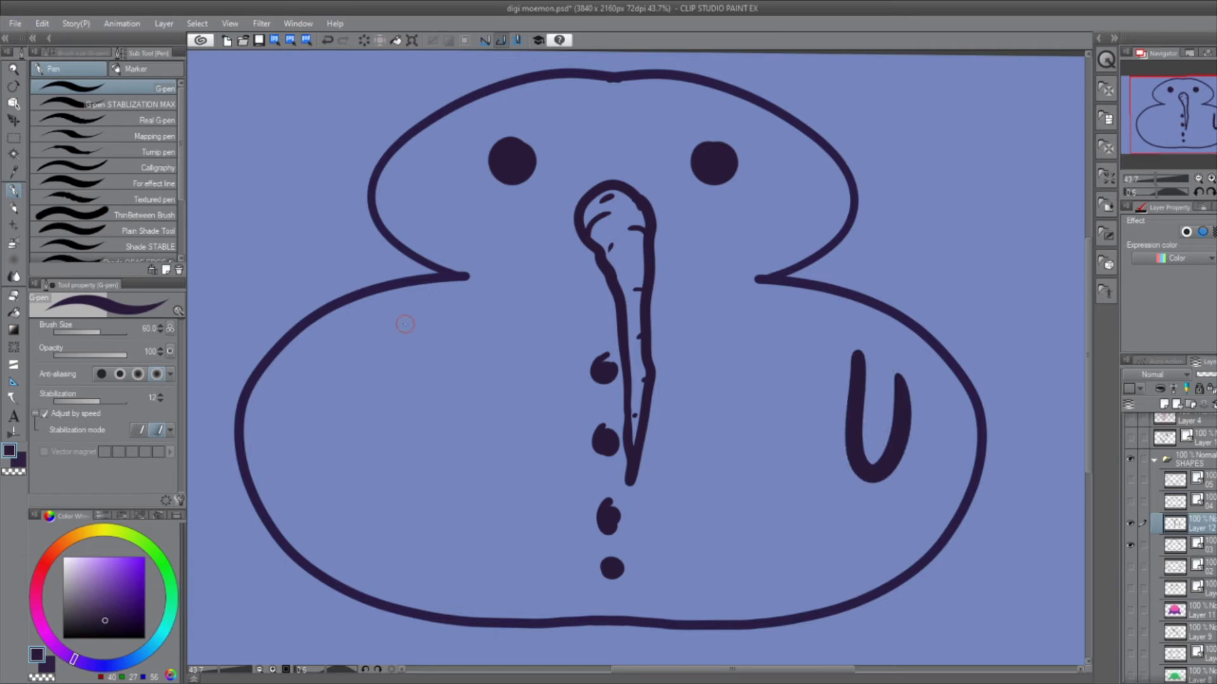
pyautogui.moveTo(354, 369); pyautogui.dragTo(391, 372)
pyautogui.hotkey('ctrl', 'z')
pyautogui.hotkey('ctrl', 'z')
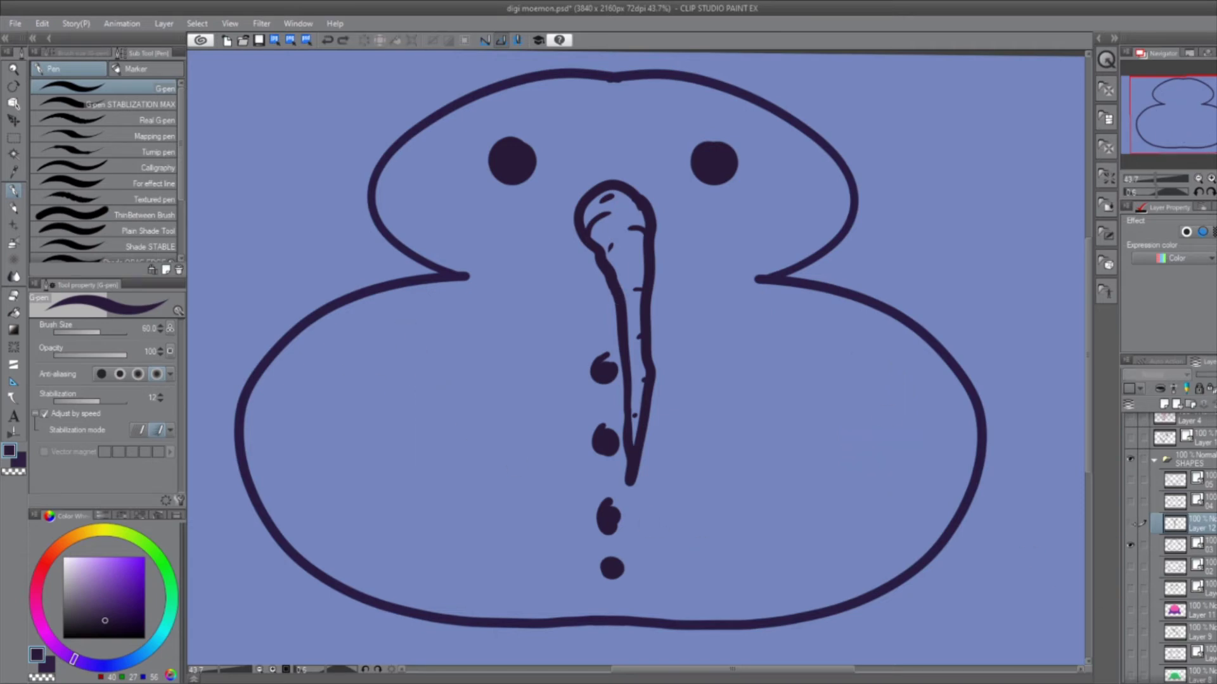
# Hide the face layer and try a stroke inside the blob, undoing it
pyautogui.click(1130, 523)
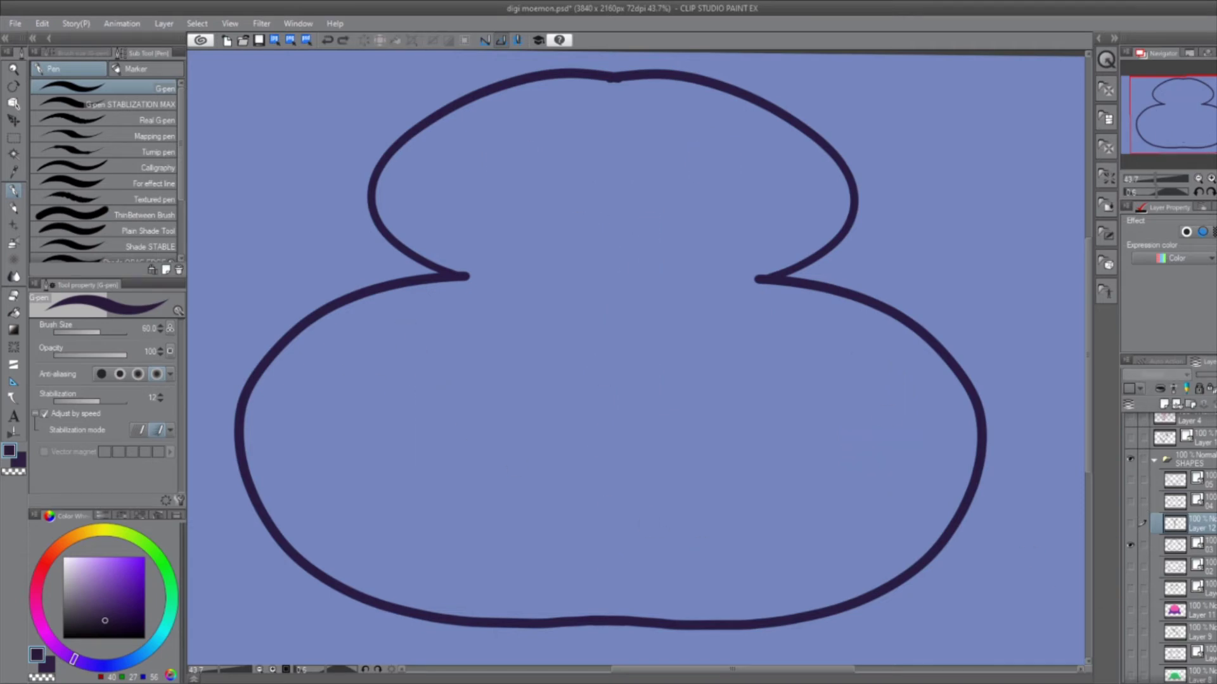
pyautogui.moveTo(771, 543)
pyautogui.mouseDown()
pyautogui.moveTo(701, 517)
pyautogui.moveTo(771, 543)
pyautogui.mouseUp()
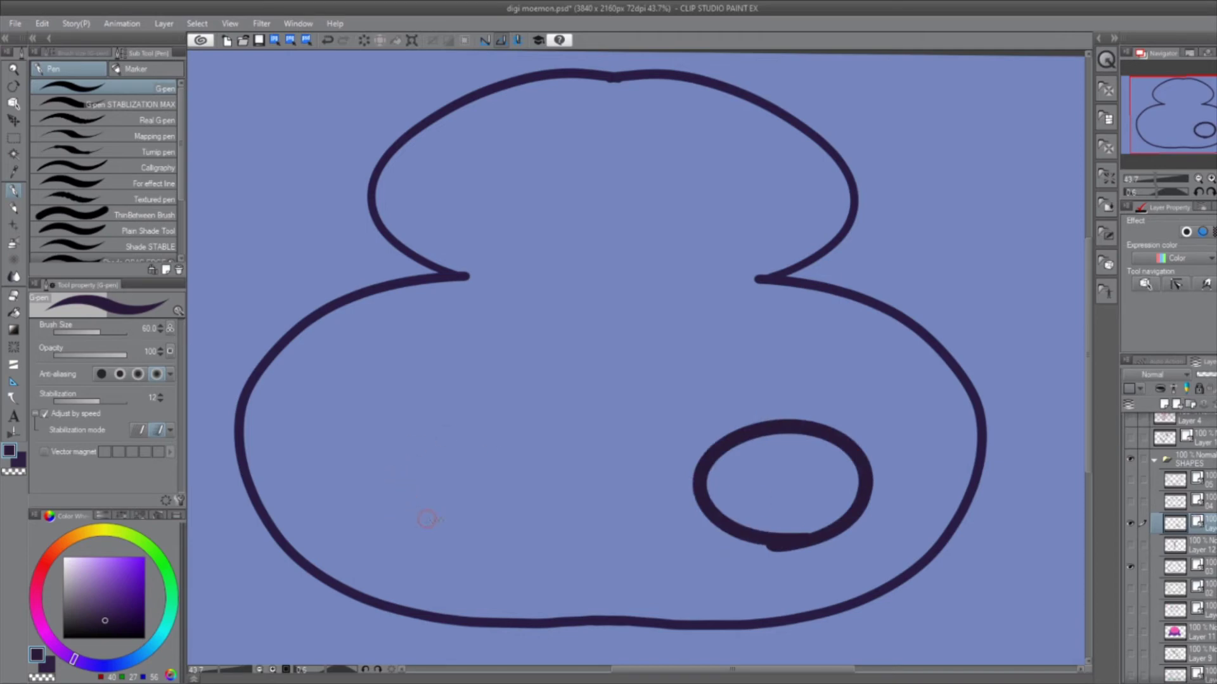
pyautogui.moveTo(440, 524)
pyautogui.mouseDown()
pyautogui.moveTo(340, 466)
pyautogui.moveTo(504, 529)
pyautogui.moveTo(513, 440)
pyautogui.moveTo(503, 495)
pyautogui.mouseUp()
pyautogui.hotkey('ctrl', 'z')
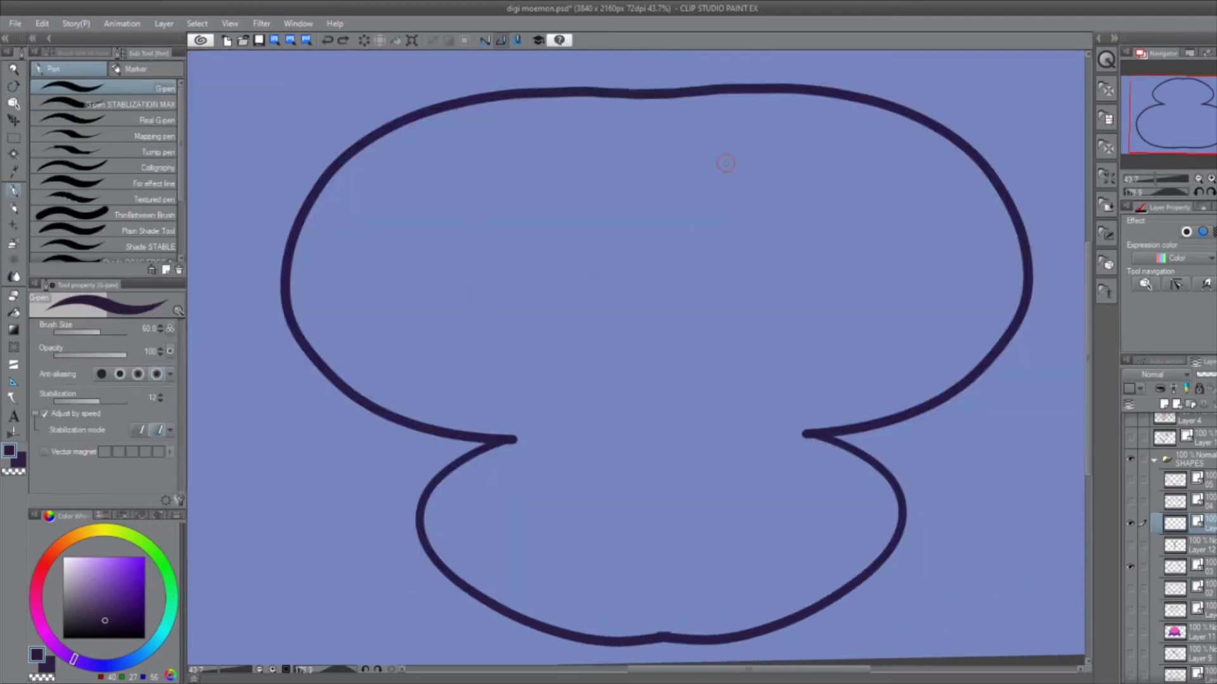
# Sketch thick vertical oval eyes and a mouth, then undo them
pyautogui.moveTo(729, 165); pyautogui.dragTo(728, 269)
pyautogui.moveTo(552, 165); pyautogui.dragTo(573, 301)
pyautogui.moveTo(741, 176); pyautogui.dragTo(737, 276)
pyautogui.moveTo(727, 152); pyautogui.dragTo(732, 276)
pyautogui.moveTo(570, 285)
pyautogui.mouseDown()
pyautogui.moveTo(552, 142)
pyautogui.moveTo(522, 159)
pyautogui.moveTo(550, 274)
pyautogui.mouseUp()
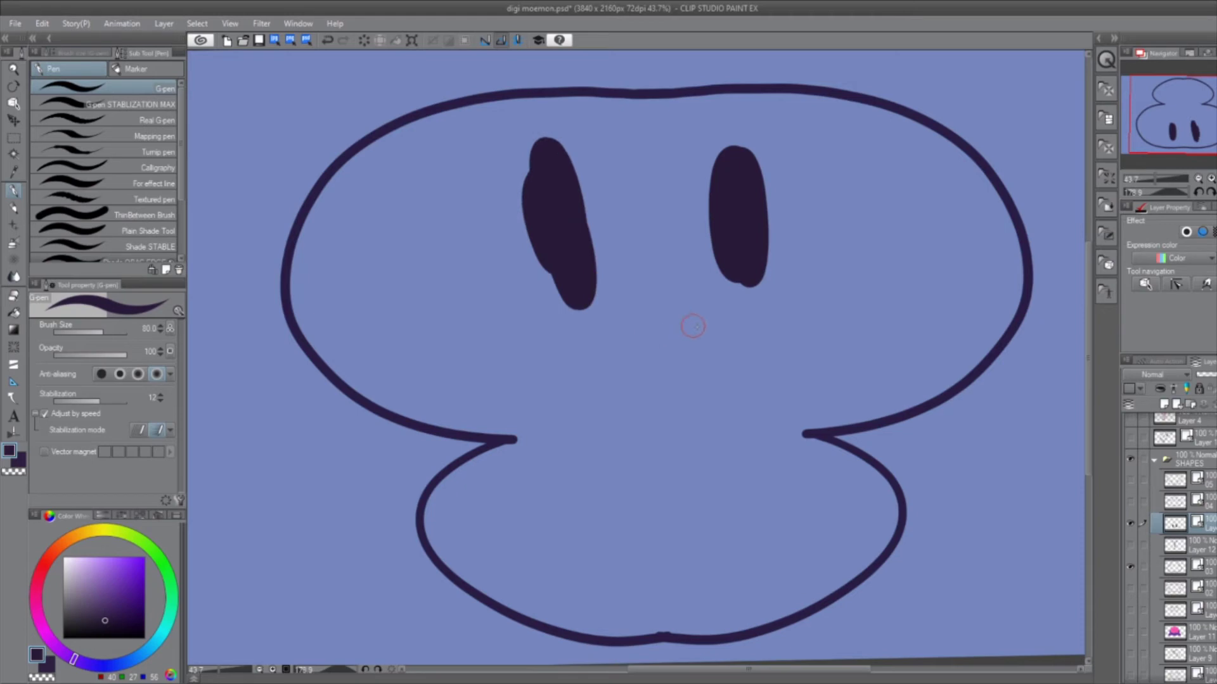
pyautogui.moveTo(685, 314); pyautogui.dragTo(616, 352)
pyautogui.hotkey('ctrl', 'z')
pyautogui.hotkey('ctrl', 'z')
pyautogui.hotkey('ctrl', 'z')
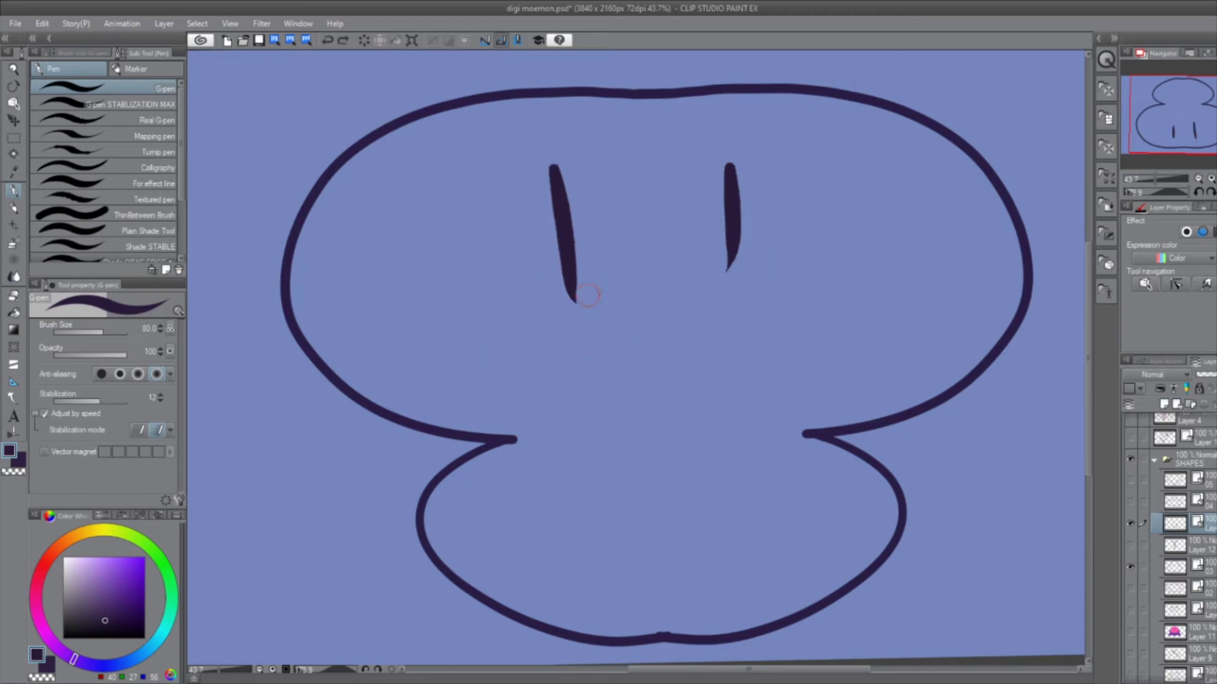
pyautogui.hotkey('ctrl', 'z')
pyautogui.hotkey('ctrl', 'z')
# Draw thick round eyes, a squiggly mouth and a tear
pyautogui.moveTo(761, 141)
pyautogui.mouseDown()
pyautogui.moveTo(828, 144)
pyautogui.moveTo(703, 177)
pyautogui.mouseUp()
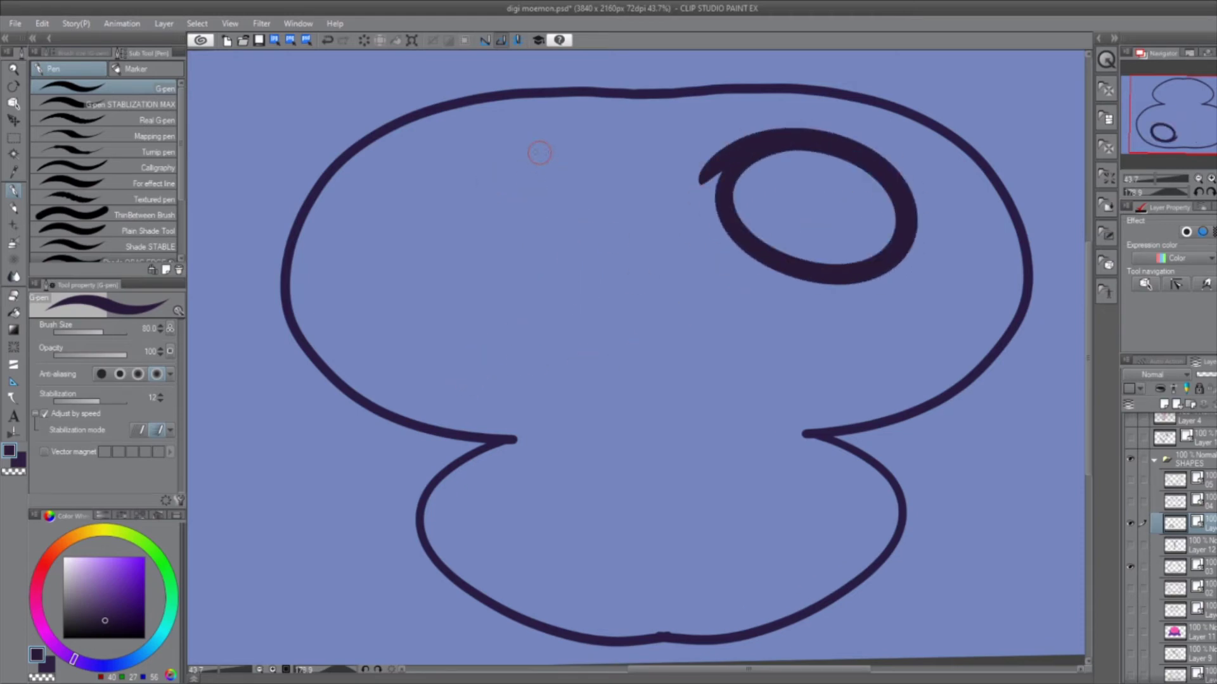
pyautogui.moveTo(536, 143)
pyautogui.mouseDown()
pyautogui.moveTo(591, 181)
pyautogui.moveTo(519, 143)
pyautogui.mouseUp()
pyautogui.moveTo(745, 322); pyautogui.dragTo(555, 345)
pyautogui.moveTo(881, 270)
pyautogui.mouseDown()
pyautogui.moveTo(867, 341)
pyautogui.moveTo(840, 281)
pyautogui.mouseUp()
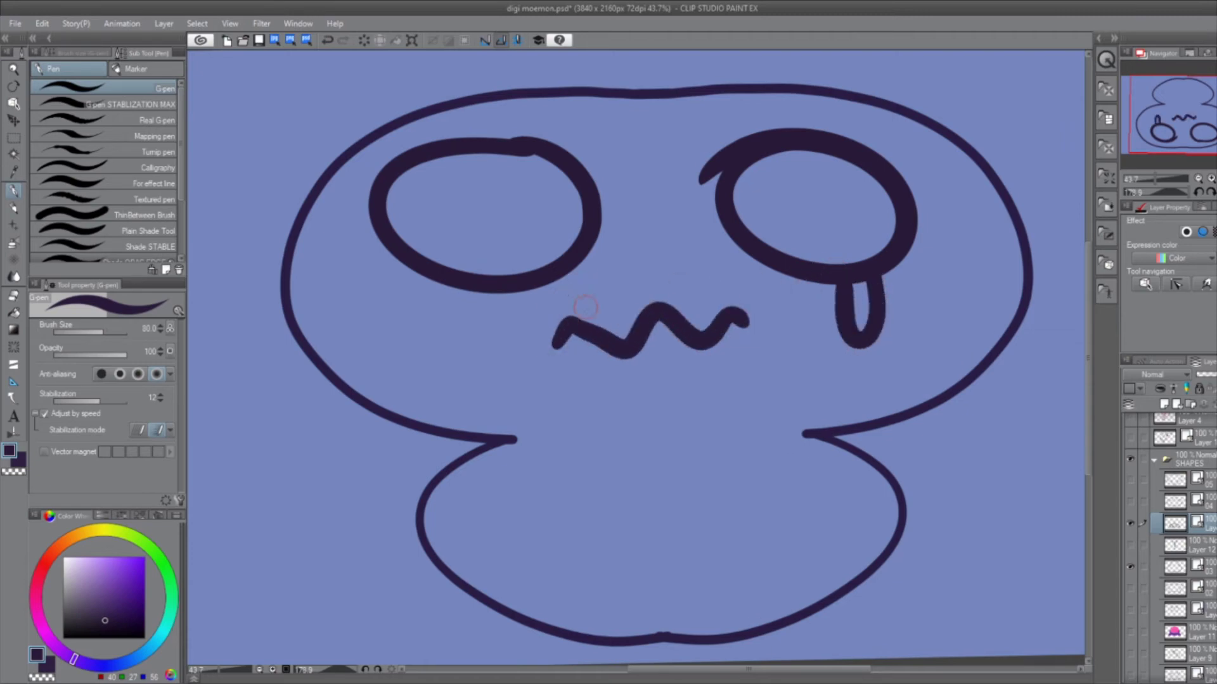
# Try a short stroke, then a repeatedly redrawn J-shaped stroke below the mouth
pyautogui.moveTo(759, 447); pyautogui.dragTo(761, 511)
pyautogui.hotkey('ctrl', 'z')
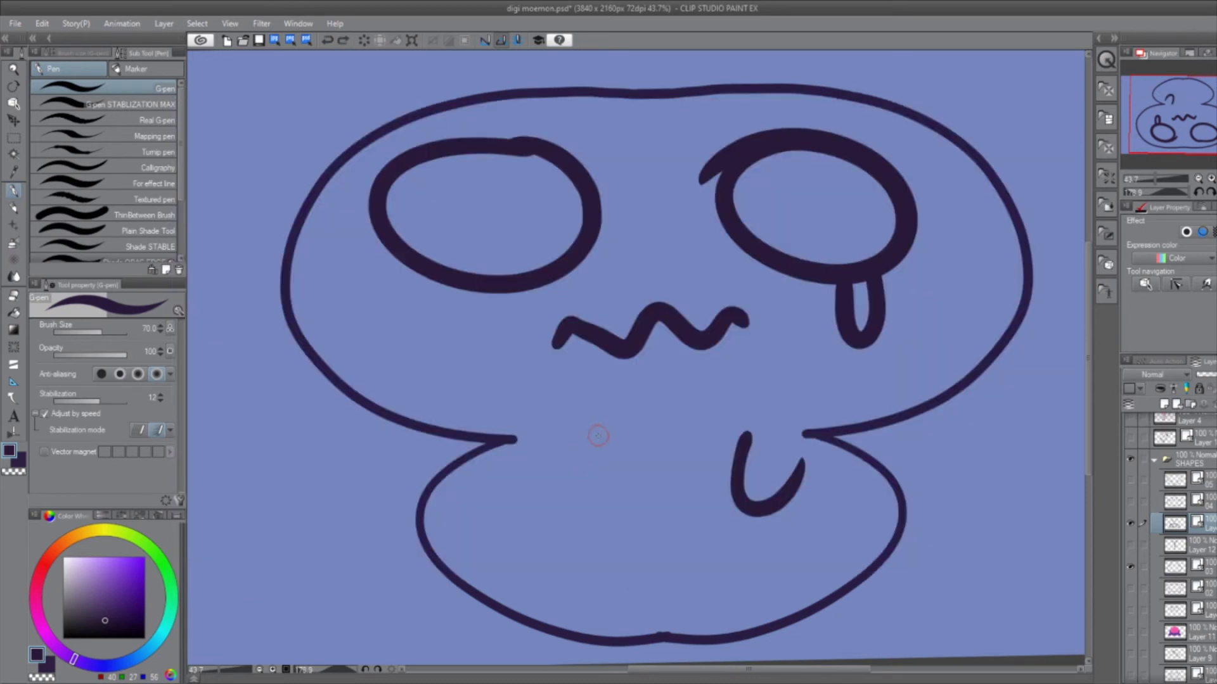
pyautogui.moveTo(599, 432); pyautogui.dragTo(559, 503)
pyautogui.hotkey('ctrl', 'z')
pyautogui.moveTo(597, 438); pyautogui.dragTo(543, 497)
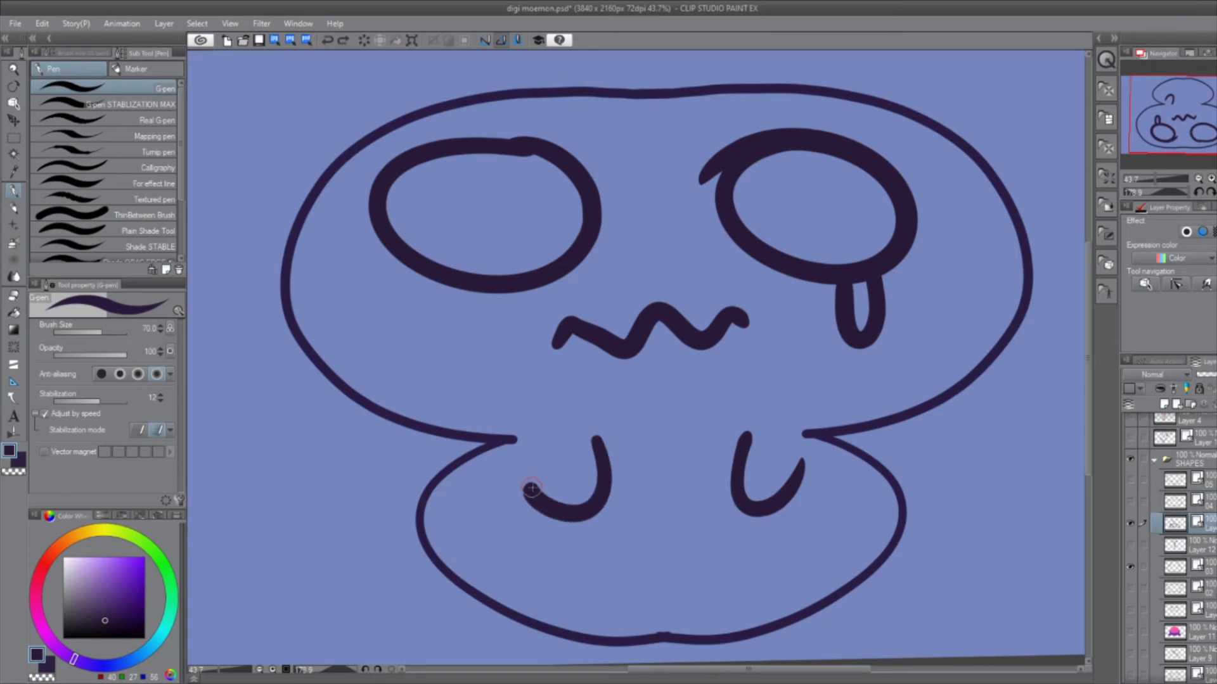
pyautogui.hotkey('ctrl', 'z')
pyautogui.moveTo(591, 434); pyautogui.dragTo(542, 497)
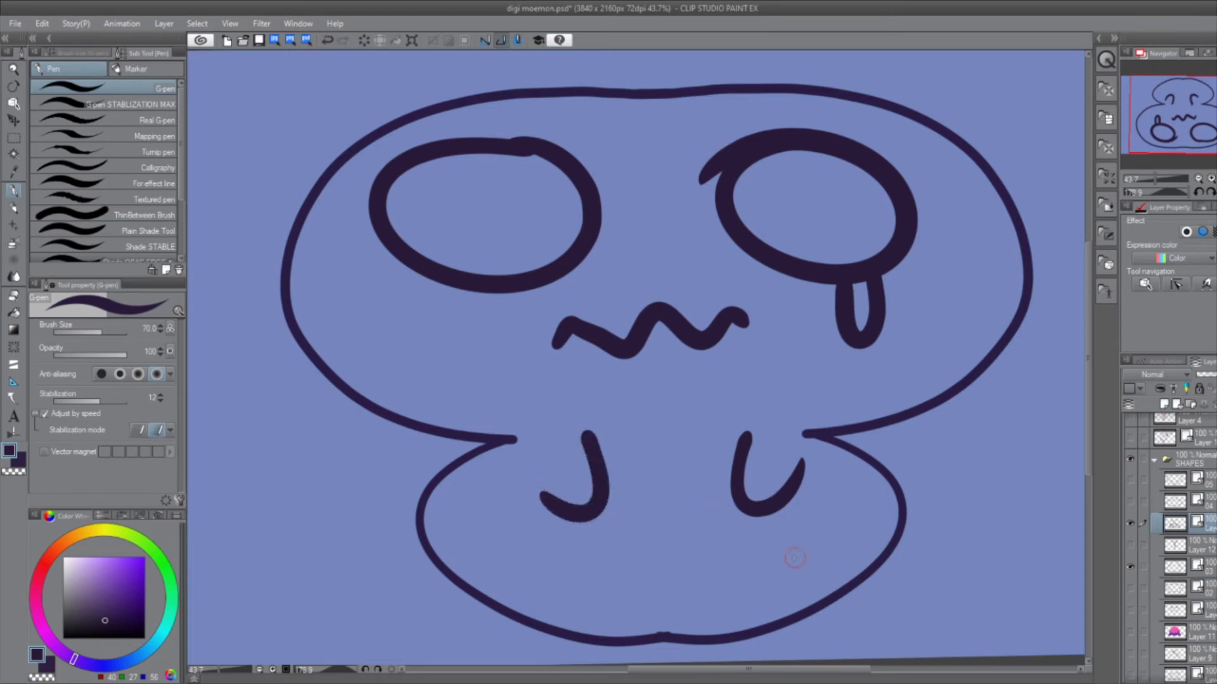
# Add hook and lower-left strokes, then undo back to the plain blob outline
pyautogui.moveTo(804, 574); pyautogui.dragTo(722, 599)
pyautogui.hotkey('ctrl', 'z')
pyautogui.moveTo(806, 566); pyautogui.dragTo(724, 597)
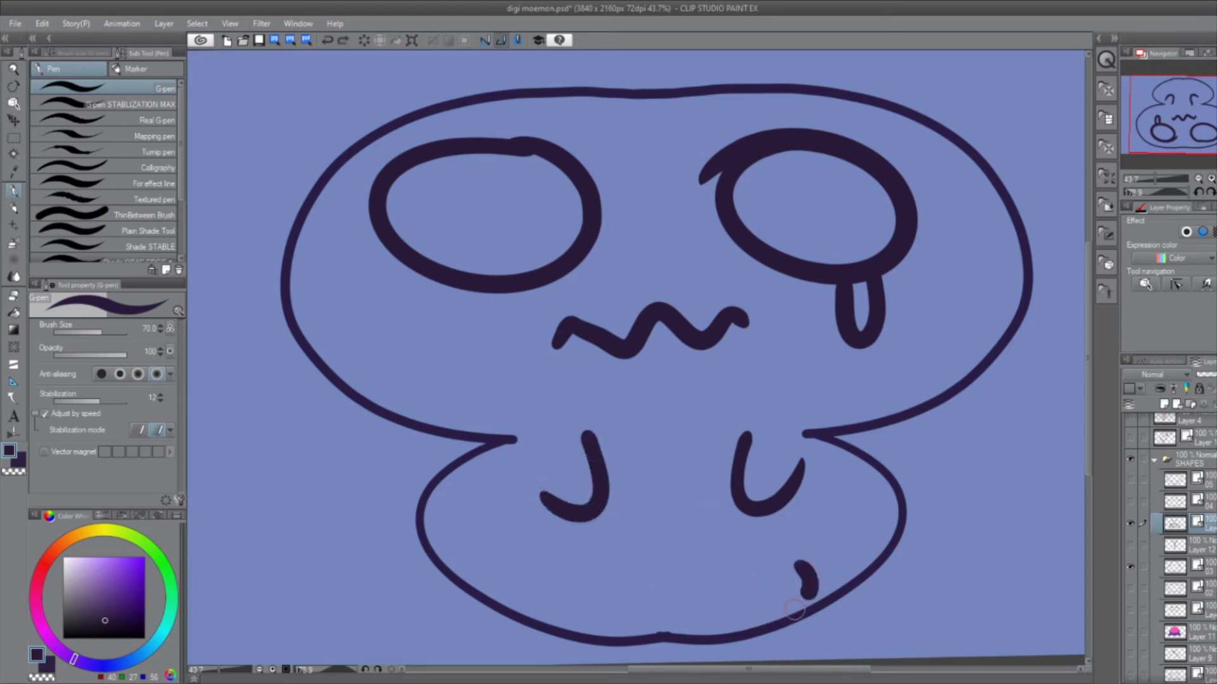
pyautogui.moveTo(528, 562); pyautogui.dragTo(609, 616)
pyautogui.hotkey('ctrl', 'z')
pyautogui.hotkey('ctrl', 'z')
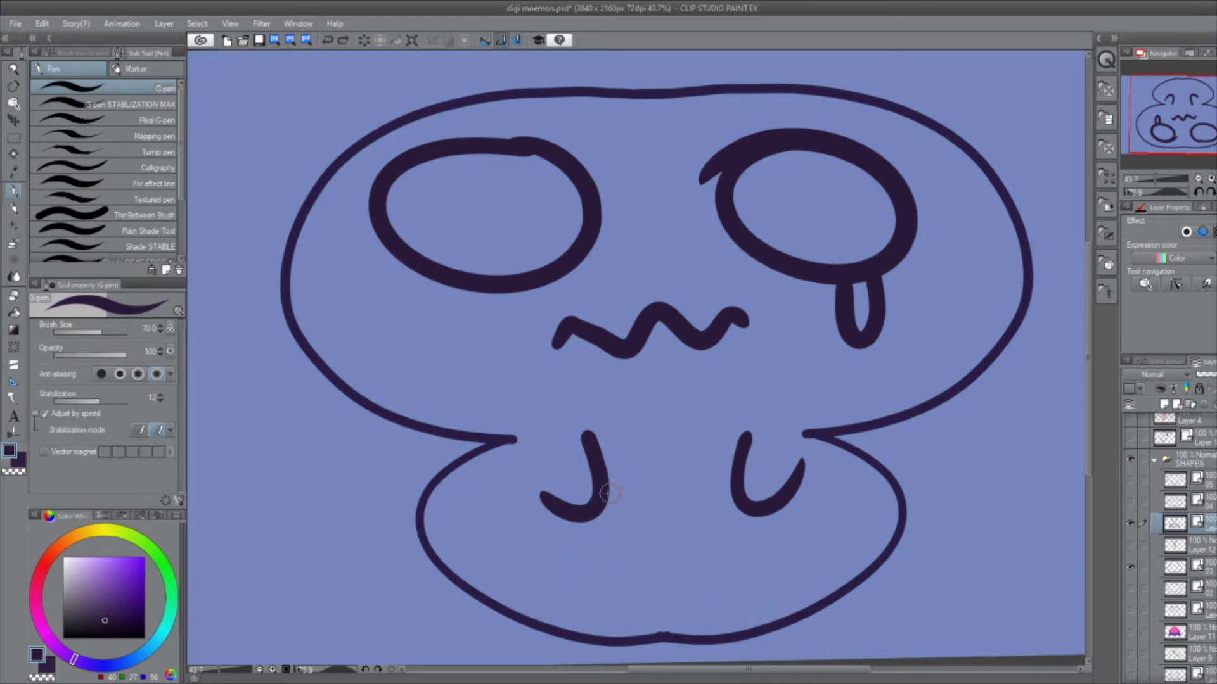
pyautogui.hotkey('ctrl', 'z')
pyautogui.hotkey('ctrl', 'z')
pyautogui.hotkey('ctrl', 'z')
pyautogui.hotkey('ctrl', 'z')
pyautogui.hotkey('ctrl', 'z')
pyautogui.hotkey('ctrl', 'z')
pyautogui.hotkey('ctrl', 'z')
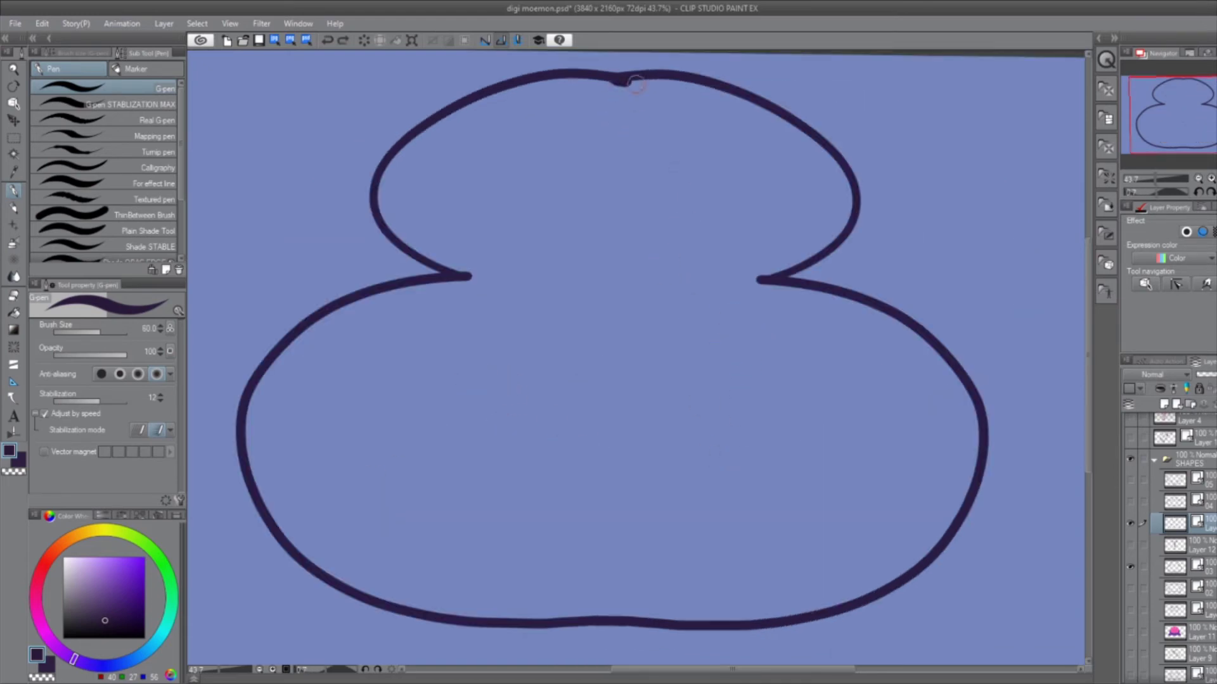
# Draw the top knot, closed eyes with dashes, and a wide smile
pyautogui.moveTo(616, 76); pyautogui.dragTo(730, 186)
pyautogui.moveTo(612, 77)
pyautogui.mouseDown()
pyautogui.moveTo(498, 187)
pyautogui.moveTo(607, 83)
pyautogui.mouseUp()
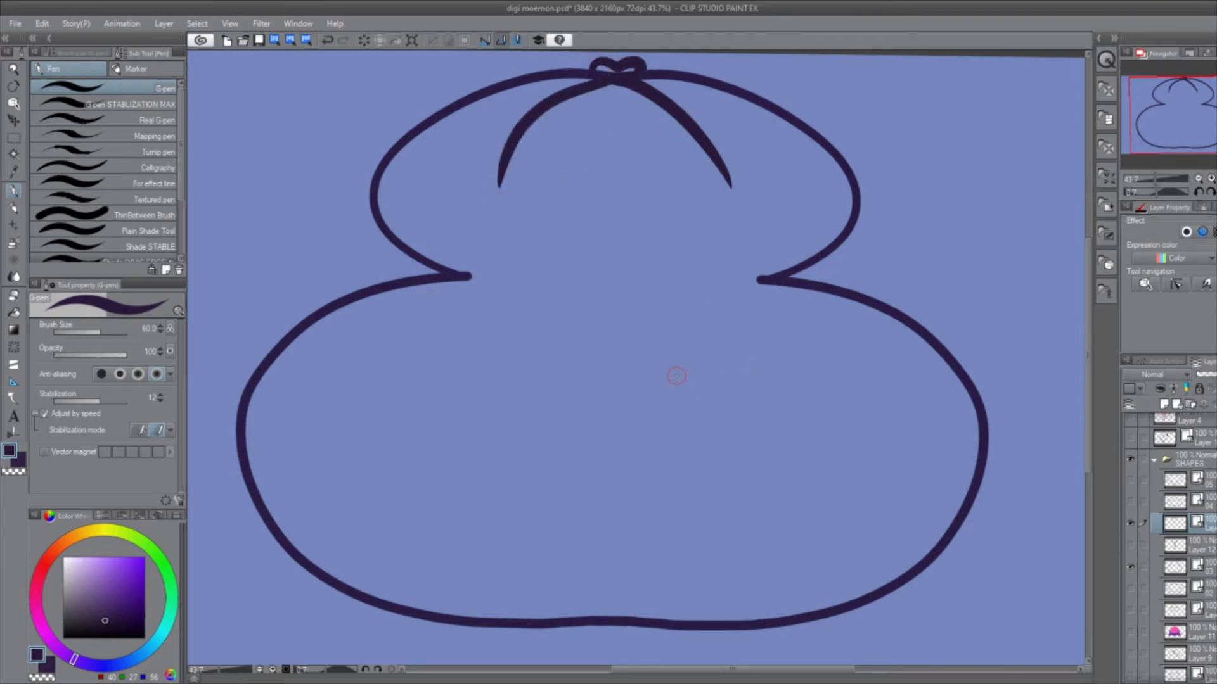
pyautogui.moveTo(668, 385)
pyautogui.mouseDown()
pyautogui.moveTo(833, 379)
pyautogui.moveTo(681, 439)
pyautogui.mouseUp()
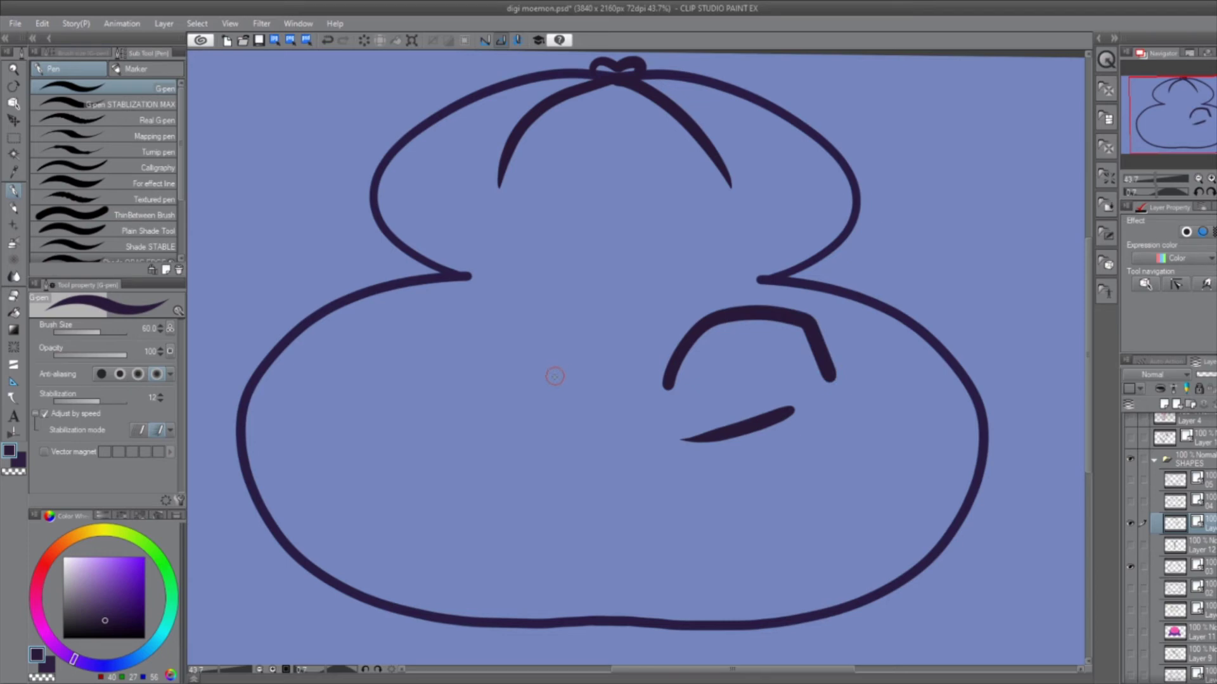
pyautogui.moveTo(560, 382); pyautogui.dragTo(419, 344)
pyautogui.moveTo(411, 389); pyautogui.dragTo(504, 434)
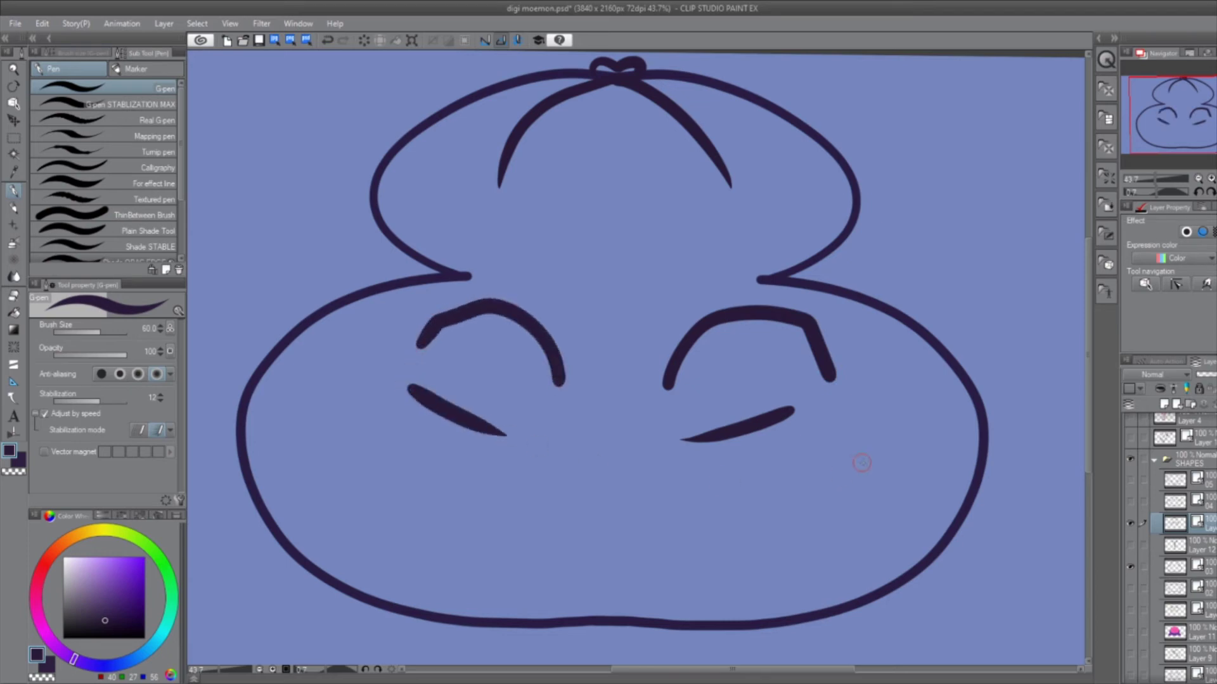
pyautogui.moveTo(892, 458)
pyautogui.mouseDown()
pyautogui.moveTo(673, 516)
pyautogui.moveTo(557, 518)
pyautogui.moveTo(356, 439)
pyautogui.mouseUp()
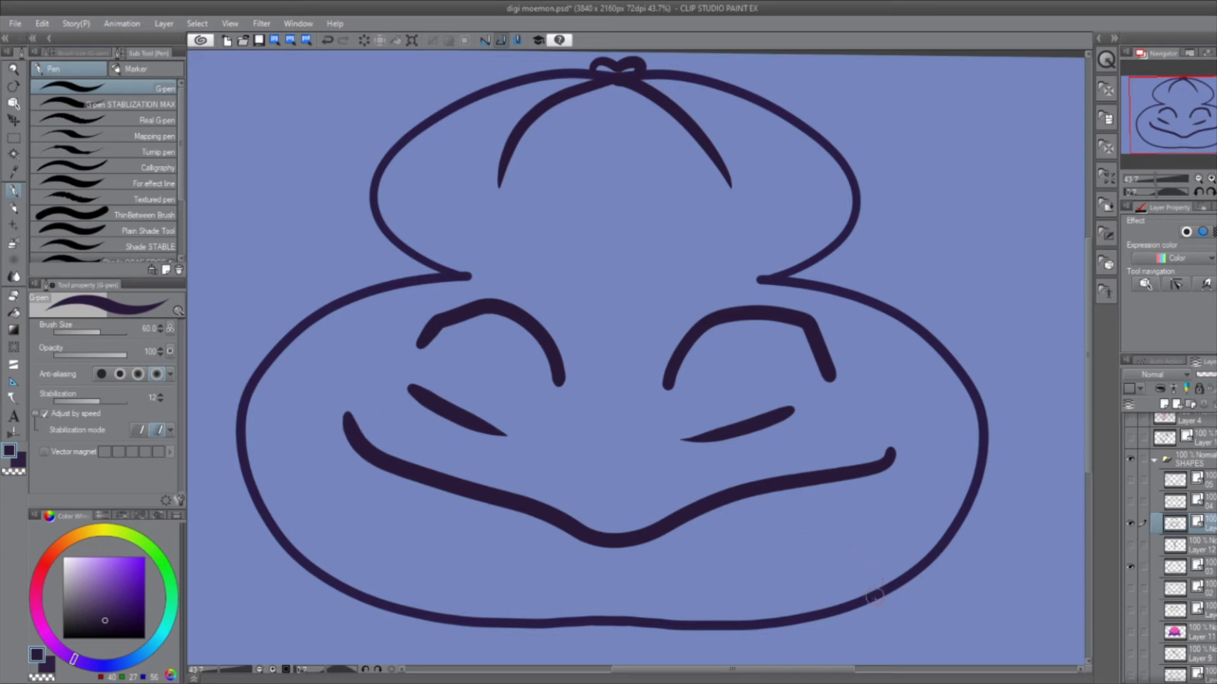
# Draw both feet and outline the left and right legs
pyautogui.moveTo(880, 589)
pyautogui.mouseDown()
pyautogui.moveTo(869, 639)
pyautogui.moveTo(792, 642)
pyautogui.mouseUp()
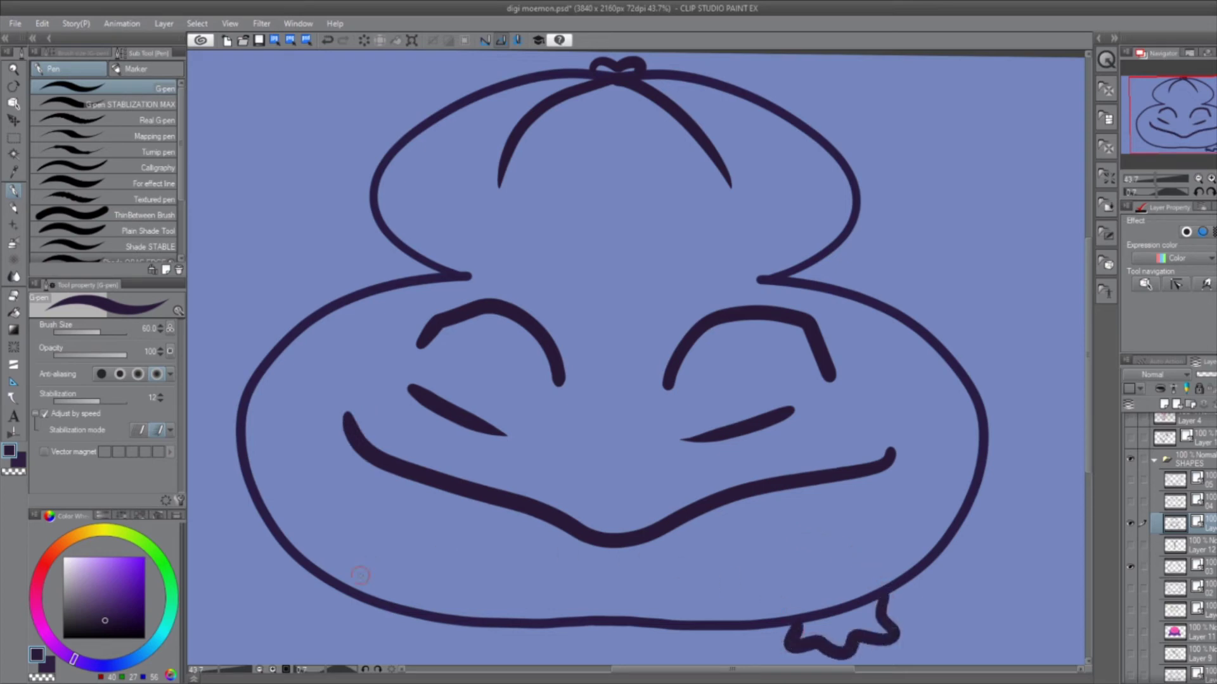
pyautogui.moveTo(388, 604)
pyautogui.mouseDown()
pyautogui.moveTo(410, 616)
pyautogui.moveTo(380, 656)
pyautogui.mouseUp()
pyautogui.moveTo(342, 601); pyautogui.dragTo(380, 654)
pyautogui.moveTo(253, 411); pyautogui.dragTo(323, 618)
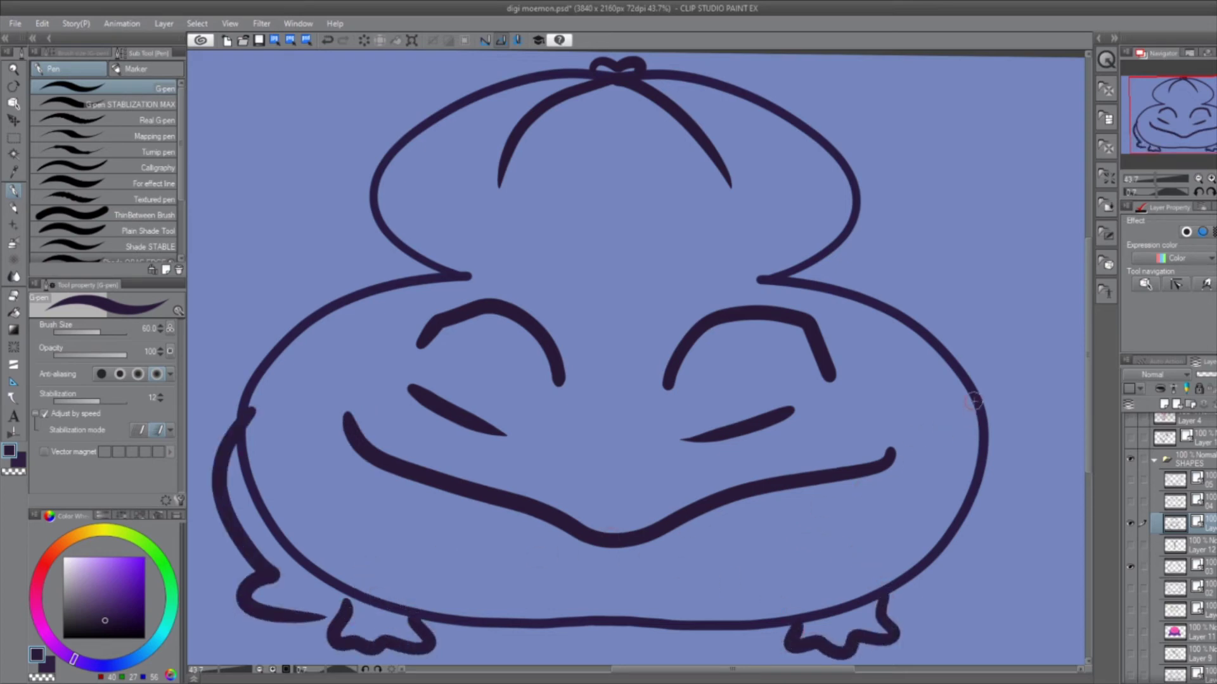
pyautogui.moveTo(974, 402)
pyautogui.mouseDown()
pyautogui.moveTo(1007, 524)
pyautogui.moveTo(927, 599)
pyautogui.moveTo(889, 616)
pyautogui.mouseUp()
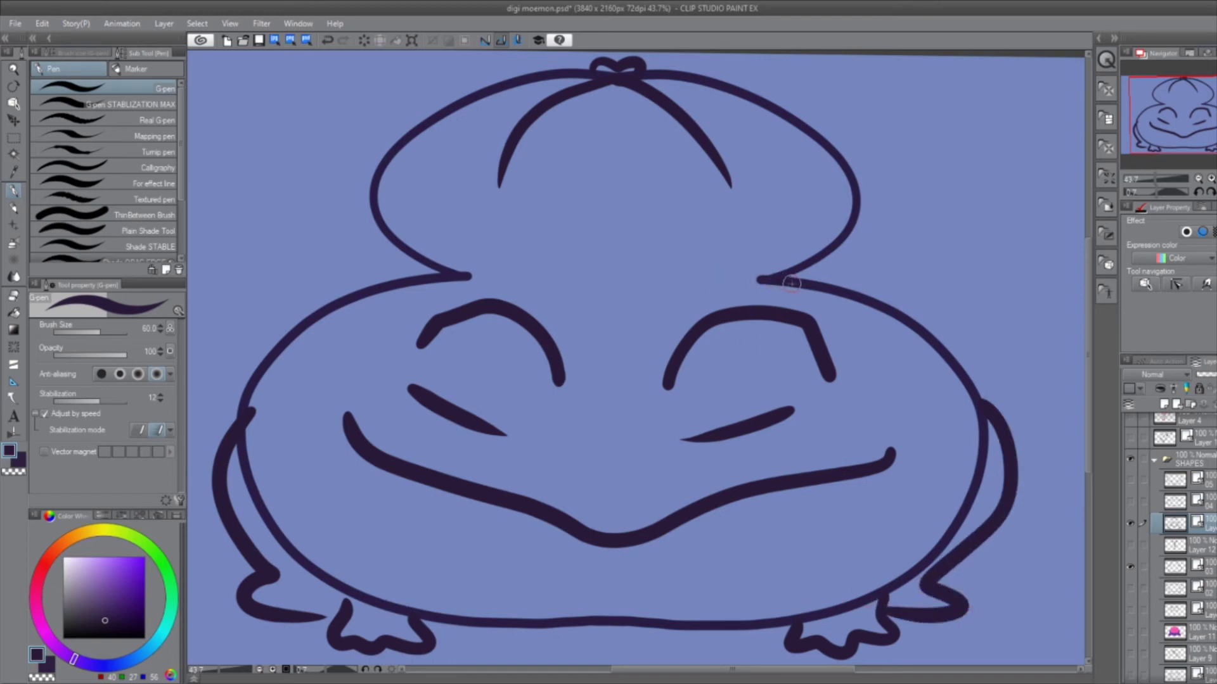
# Add a head ridge, eye outlines, two nostrils and side face markings
pyautogui.moveTo(444, 279); pyautogui.dragTo(768, 280)
pyautogui.moveTo(466, 323); pyautogui.dragTo(518, 409)
pyautogui.moveTo(751, 323); pyautogui.dragTo(742, 409)
pyautogui.moveTo(357, 319); pyautogui.dragTo(354, 345)
# Add oval, heart-shaped and spiral spots on the lower body
pyautogui.moveTo(414, 582)
pyautogui.mouseDown()
pyautogui.moveTo(376, 524)
pyautogui.moveTo(426, 590)
pyautogui.mouseUp()
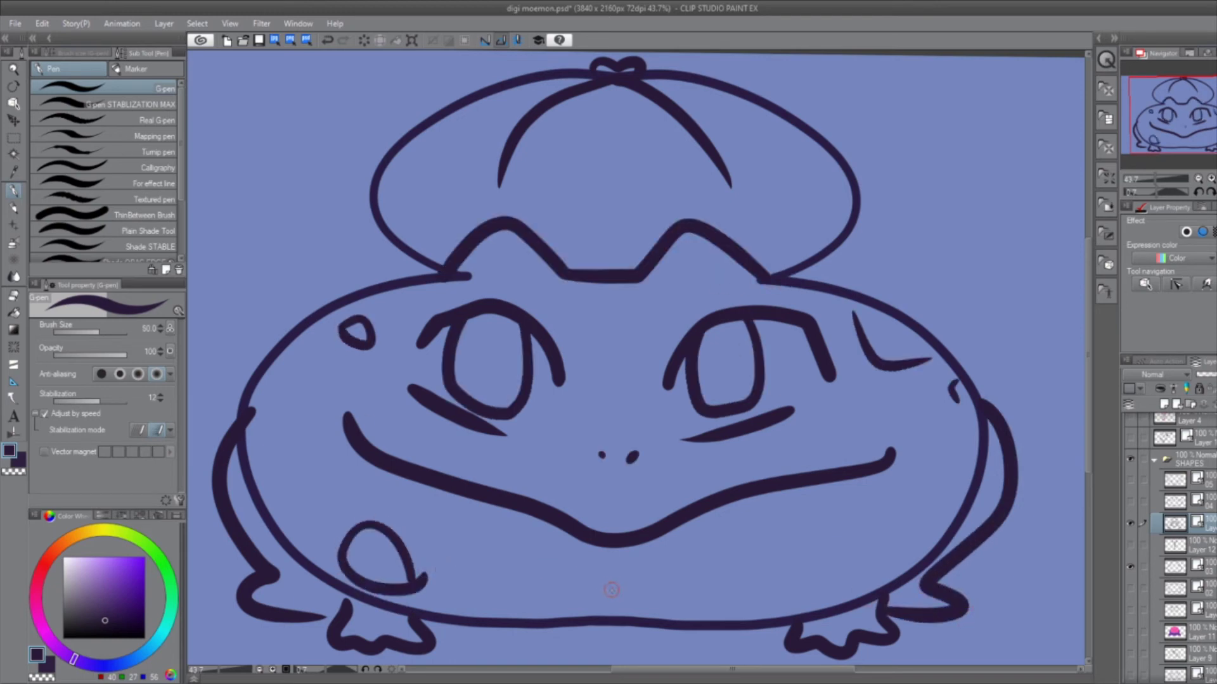
pyautogui.moveTo(608, 579); pyautogui.dragTo(627, 595)
pyautogui.moveTo(794, 521)
pyautogui.mouseDown()
pyautogui.moveTo(879, 556)
pyautogui.moveTo(819, 533)
pyautogui.mouseUp()
pyautogui.moveTo(724, 569)
pyautogui.mouseDown()
pyautogui.moveTo(734, 583)
pyautogui.moveTo(739, 563)
pyautogui.mouseUp()
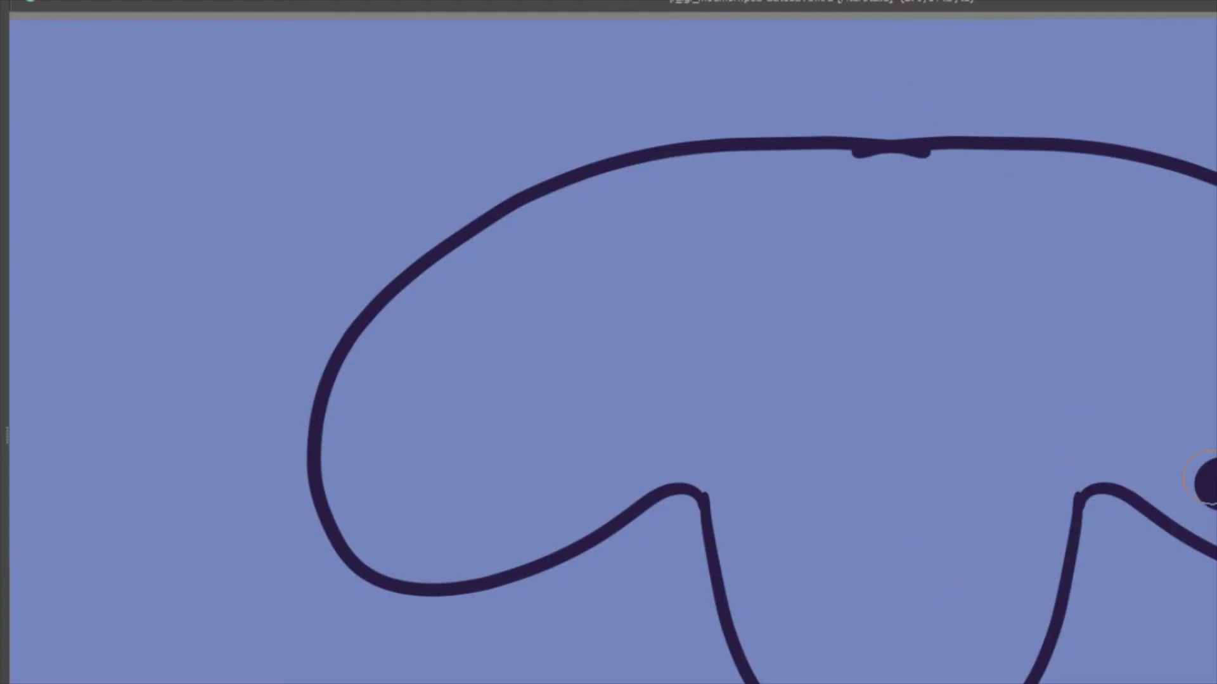
# Remove the right-edge blob, then draw a square stick, trigger and top slot
pyautogui.moveTo(1200, 473); pyautogui.dragTo(1209, 505)
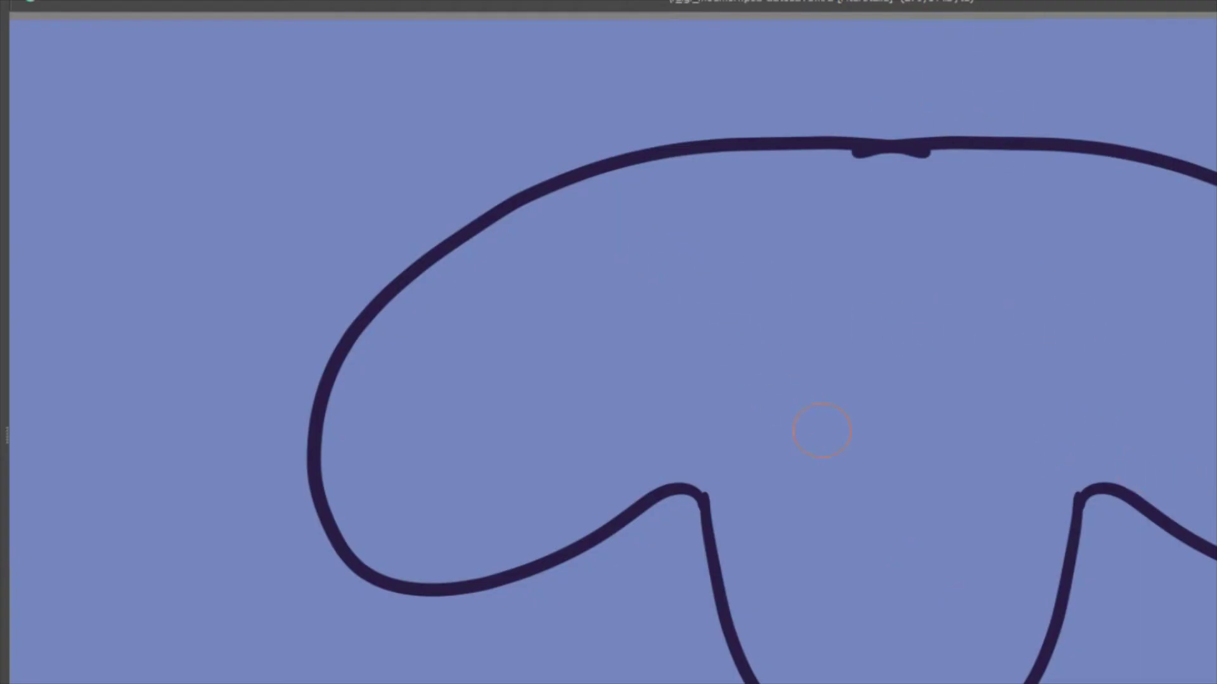
pyautogui.moveTo(849, 566)
pyautogui.mouseDown()
pyautogui.moveTo(888, 621)
pyautogui.moveTo(932, 534)
pyautogui.moveTo(839, 570)
pyautogui.moveTo(843, 560)
pyautogui.mouseUp()
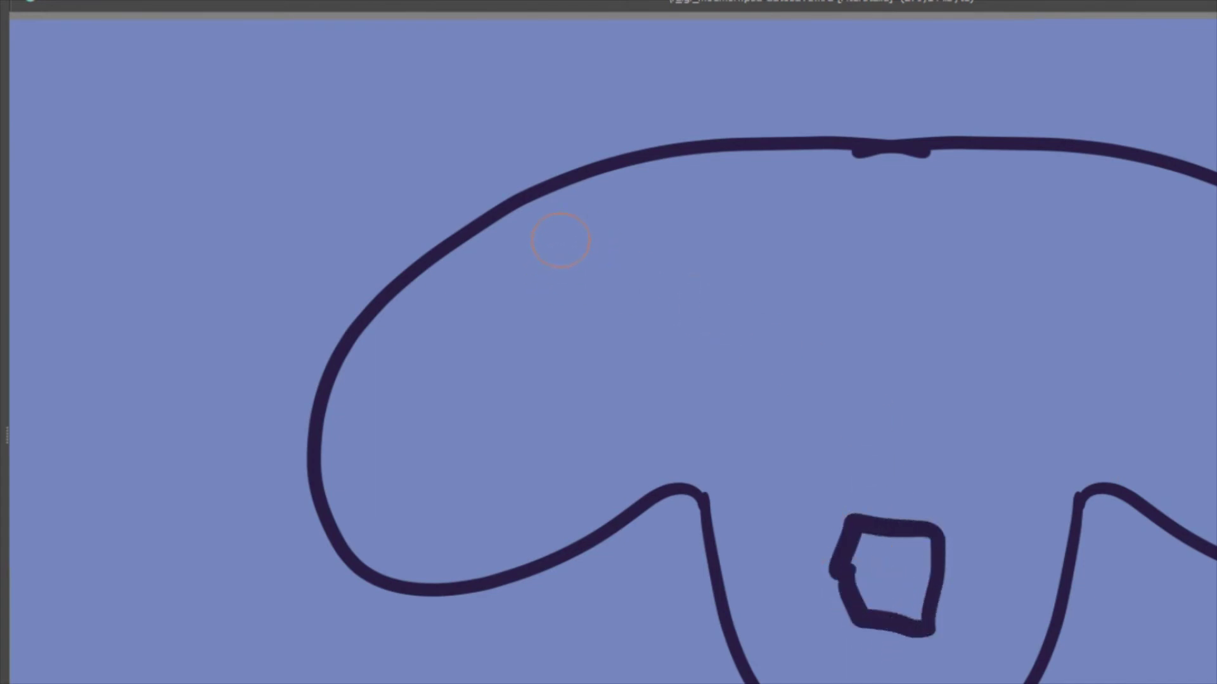
pyautogui.moveTo(570, 274)
pyautogui.mouseDown()
pyautogui.moveTo(533, 204)
pyautogui.moveTo(556, 191)
pyautogui.moveTo(505, 203)
pyautogui.moveTo(572, 167)
pyautogui.moveTo(563, 210)
pyautogui.mouseUp()
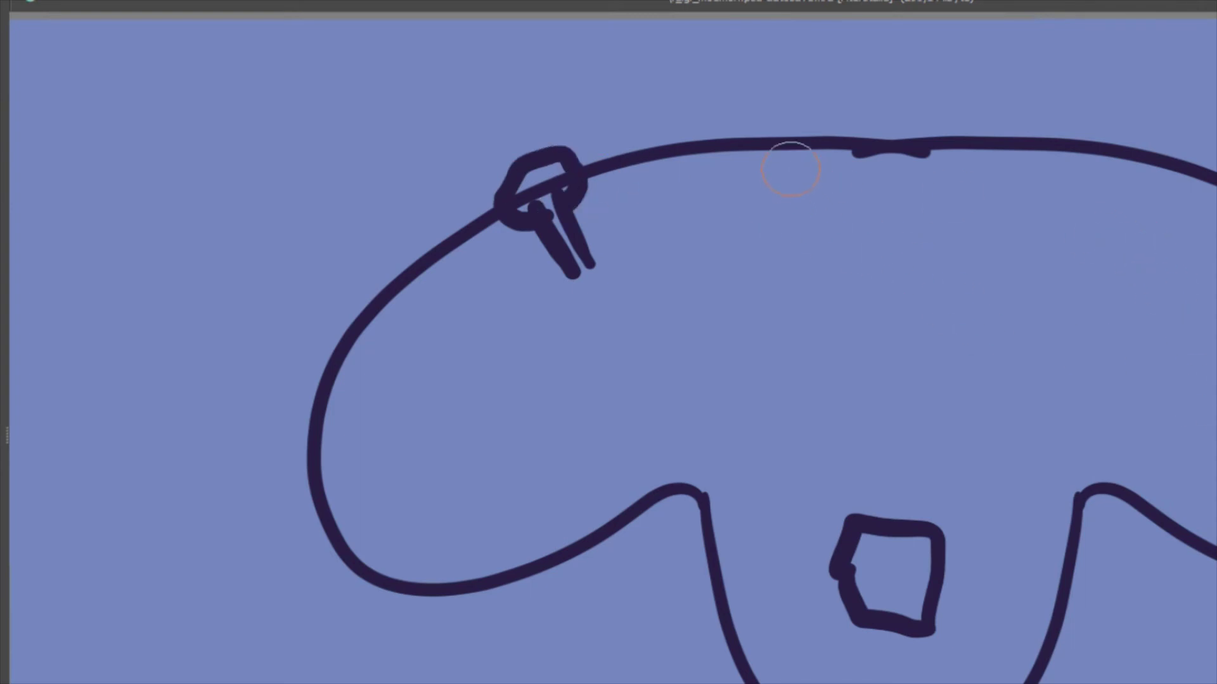
pyautogui.moveTo(789, 167)
pyautogui.mouseDown()
pyautogui.moveTo(927, 190)
pyautogui.moveTo(984, 151)
pyautogui.mouseUp()
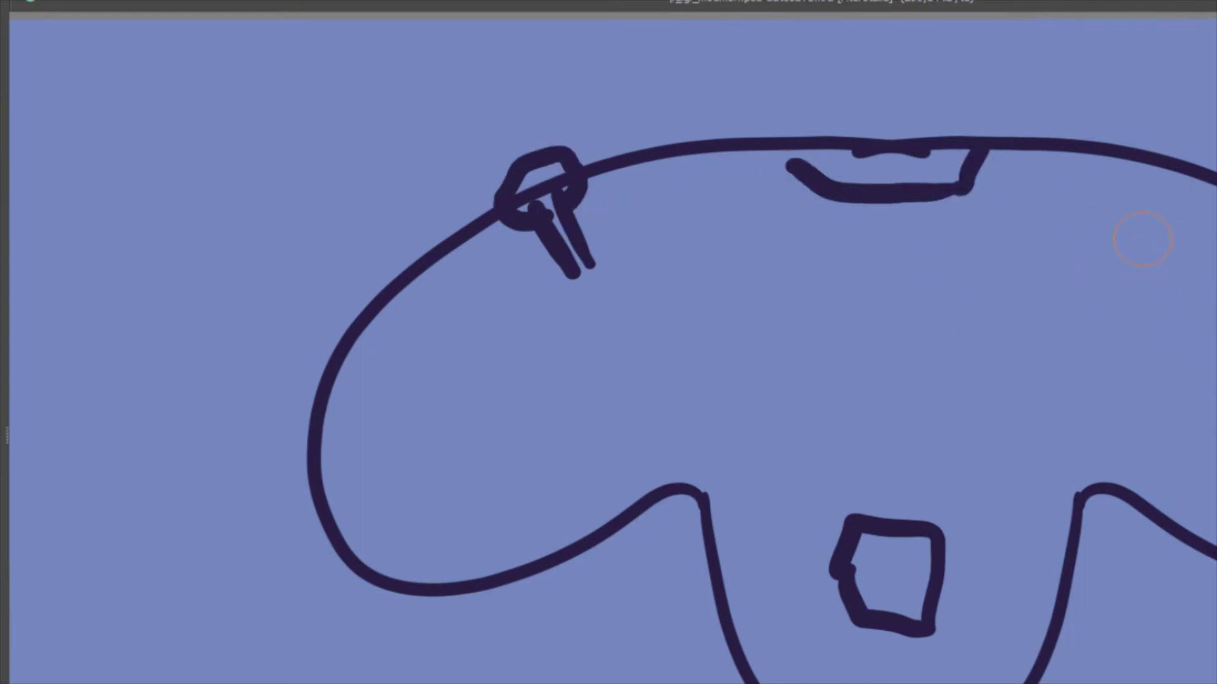
# Paint four round button dots and two short strokes at the right edge
pyautogui.moveTo(1137, 225); pyautogui.dragTo(1135, 224)
pyautogui.moveTo(1140, 288); pyautogui.dragTo(1136, 285)
pyautogui.moveTo(1209, 242); pyautogui.dragTo(1210, 256)
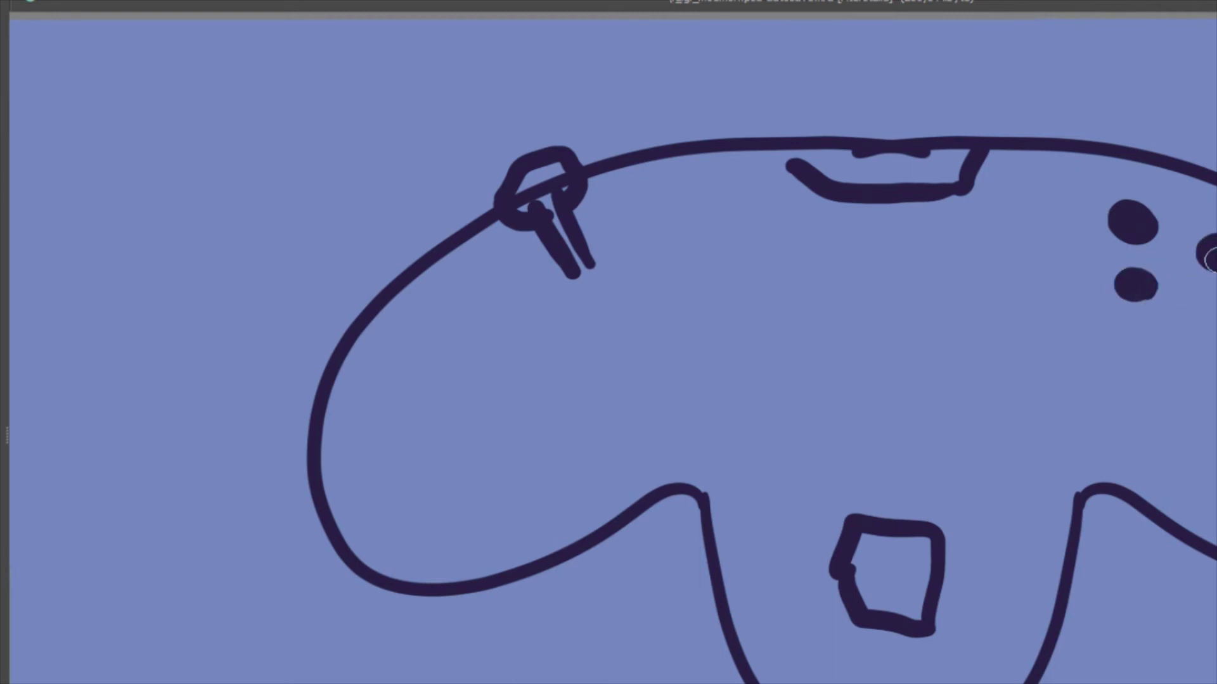
pyautogui.moveTo(1204, 322); pyautogui.dragTo(1206, 327)
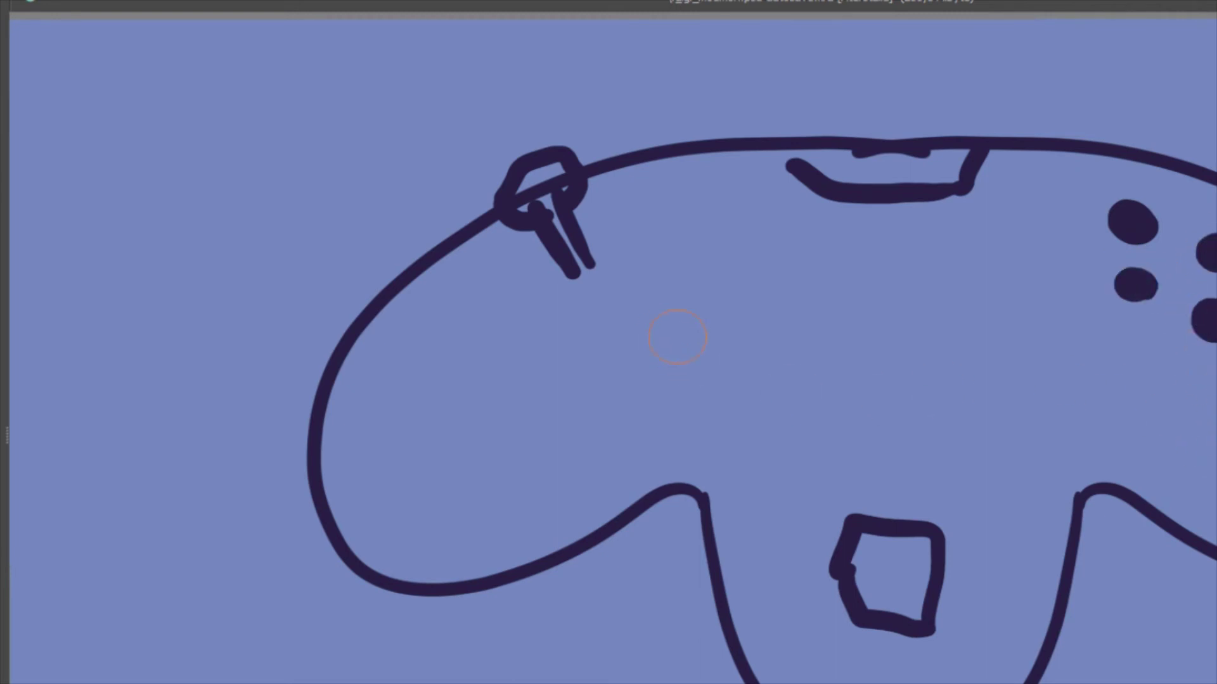
pyautogui.moveTo(1175, 403); pyautogui.dragTo(1216, 386)
pyautogui.moveTo(1193, 427); pyautogui.dragTo(1215, 419)
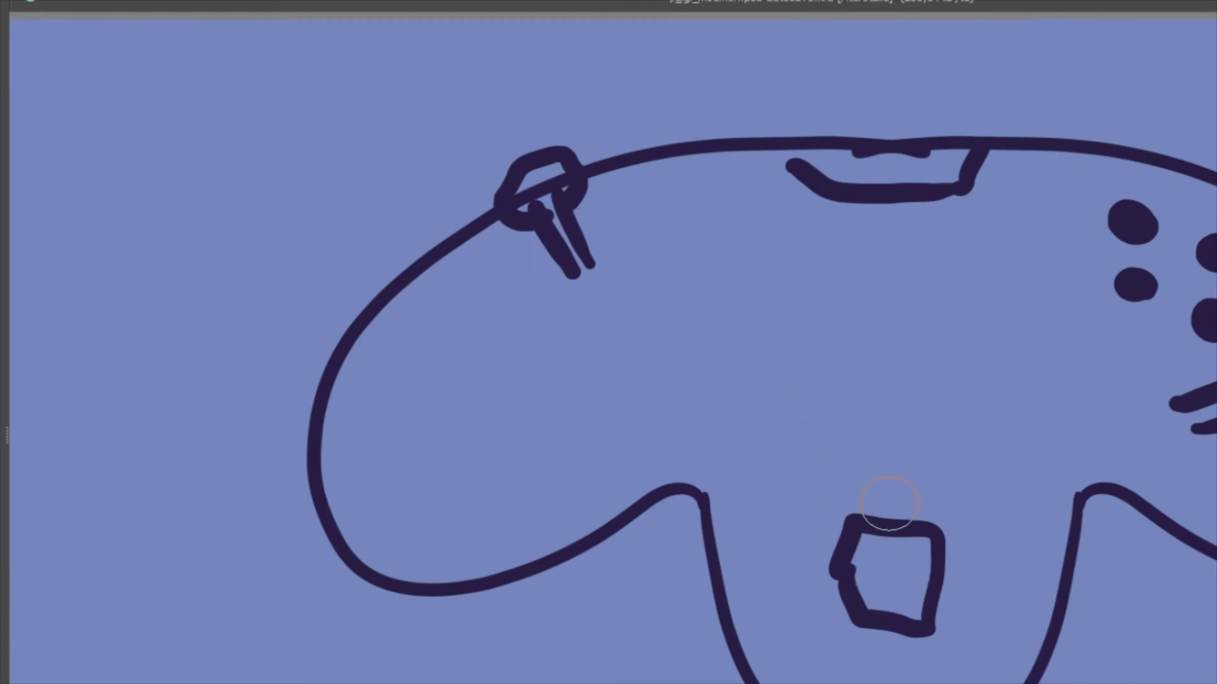
# Draw a loop on top of the square stick, undo it, and redraw it
pyautogui.moveTo(872, 515); pyautogui.dragTo(911, 519)
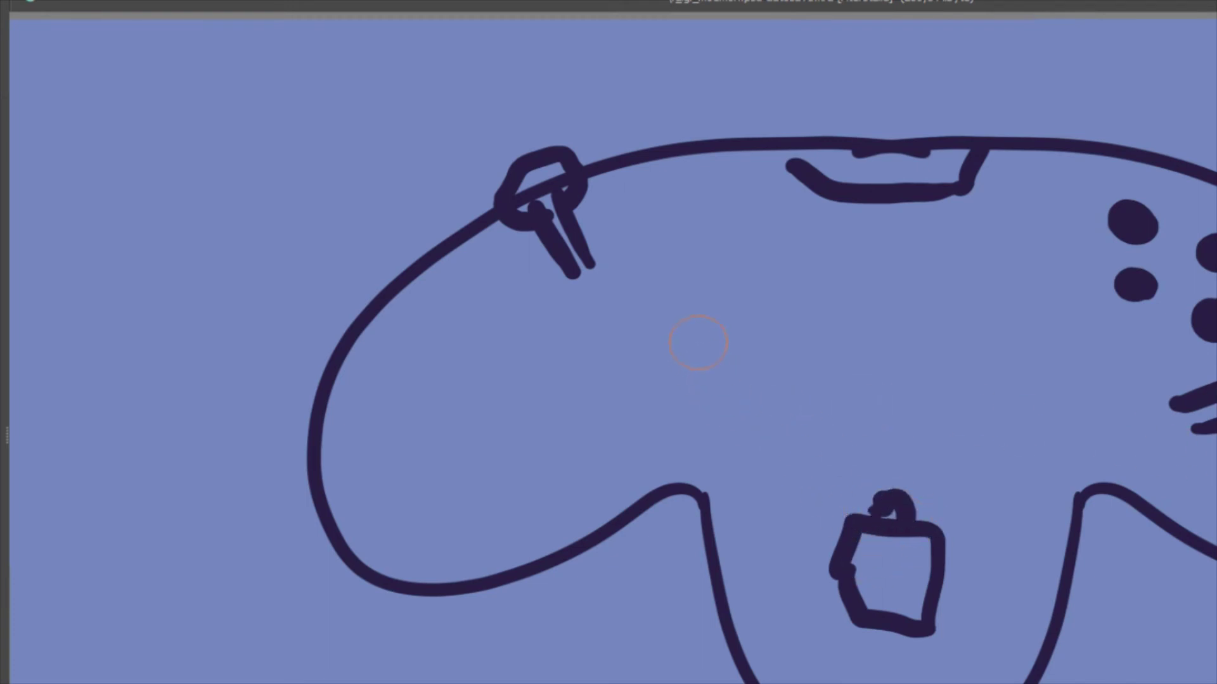
pyautogui.hotkey('ctrl', 'z')
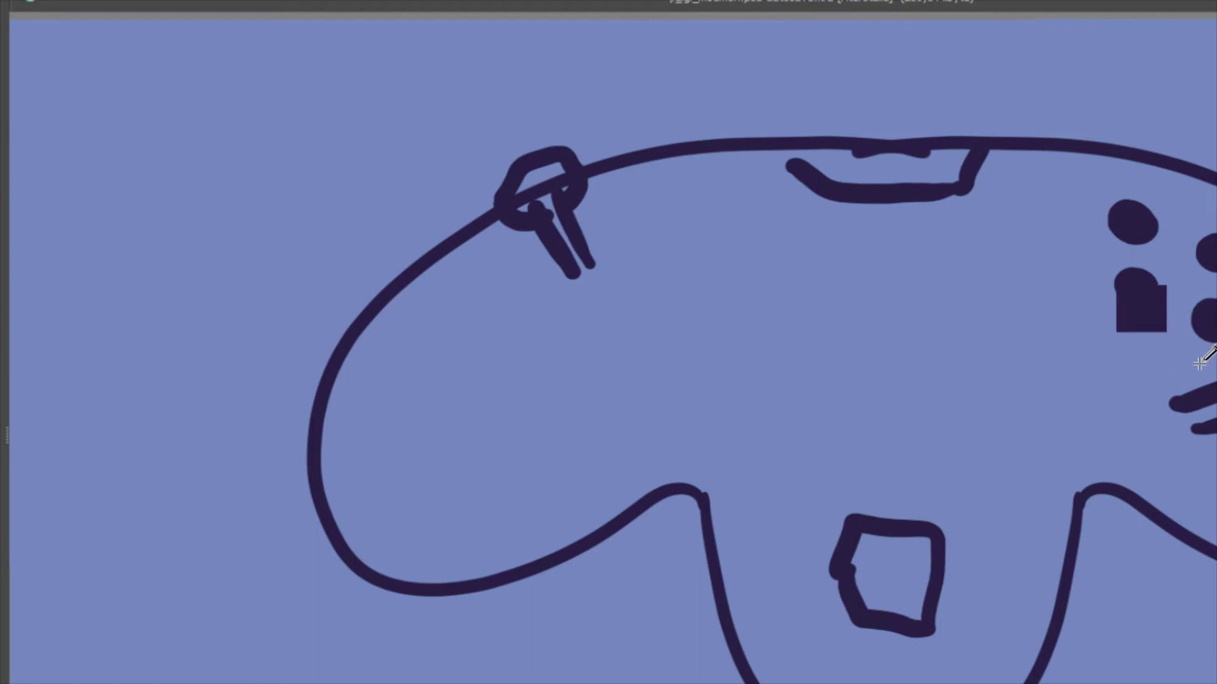
pyautogui.hotkey('ctrl', 'z')
pyautogui.hotkey('ctrl', 'z')
pyautogui.moveTo(865, 519)
pyautogui.mouseDown()
pyautogui.moveTo(869, 506)
pyautogui.moveTo(899, 517)
pyautogui.mouseUp()
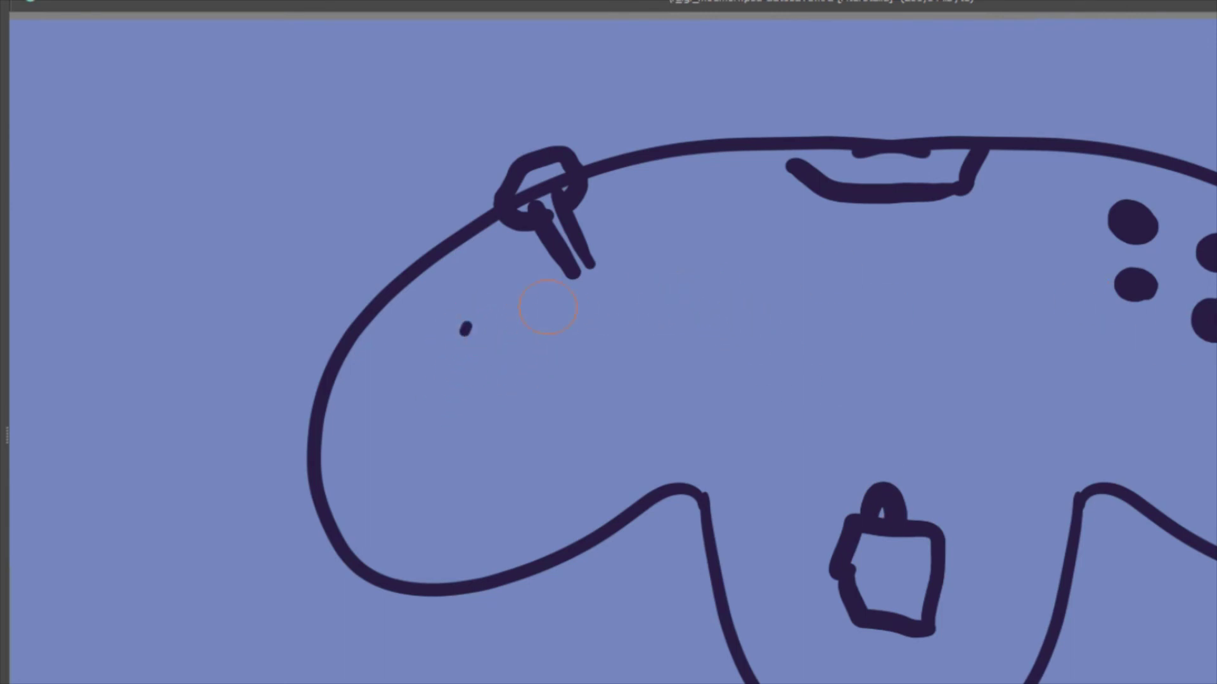
# Paint a large button dot with several smaller dots beside it
pyautogui.moveTo(709, 269); pyautogui.dragTo(695, 275)
pyautogui.click(649, 316)
pyautogui.moveTo(650, 316); pyautogui.dragTo(656, 323)
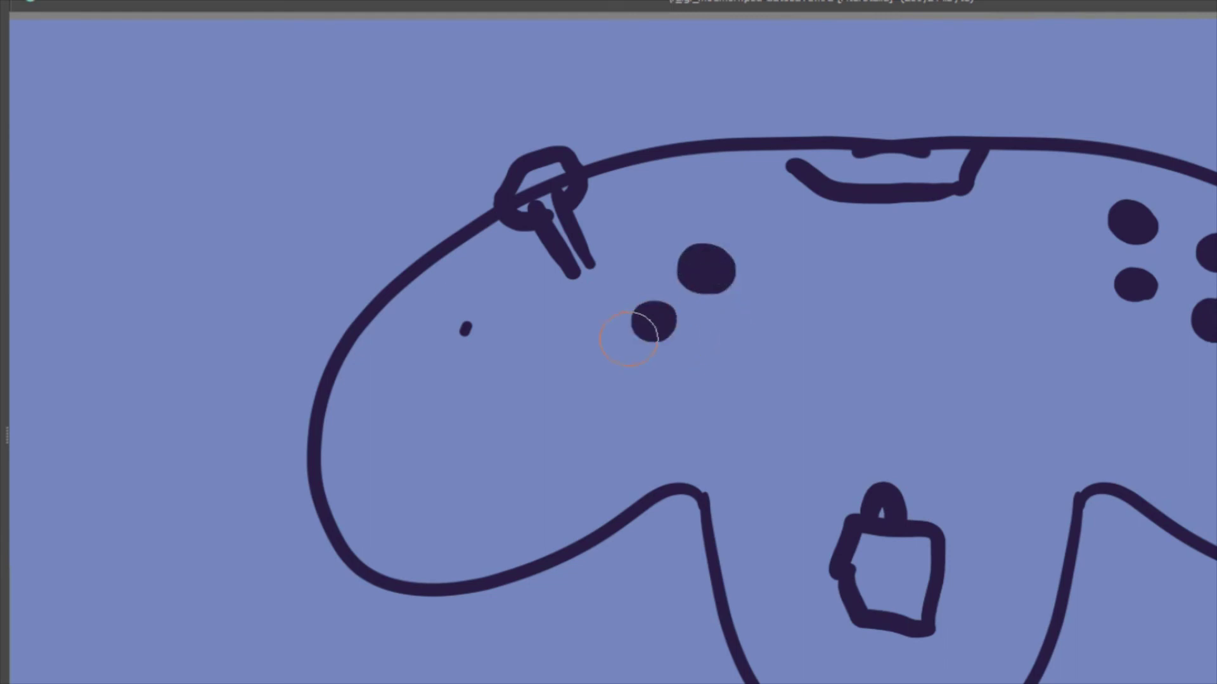
pyautogui.click(595, 335)
pyautogui.moveTo(635, 272); pyautogui.dragTo(637, 276)
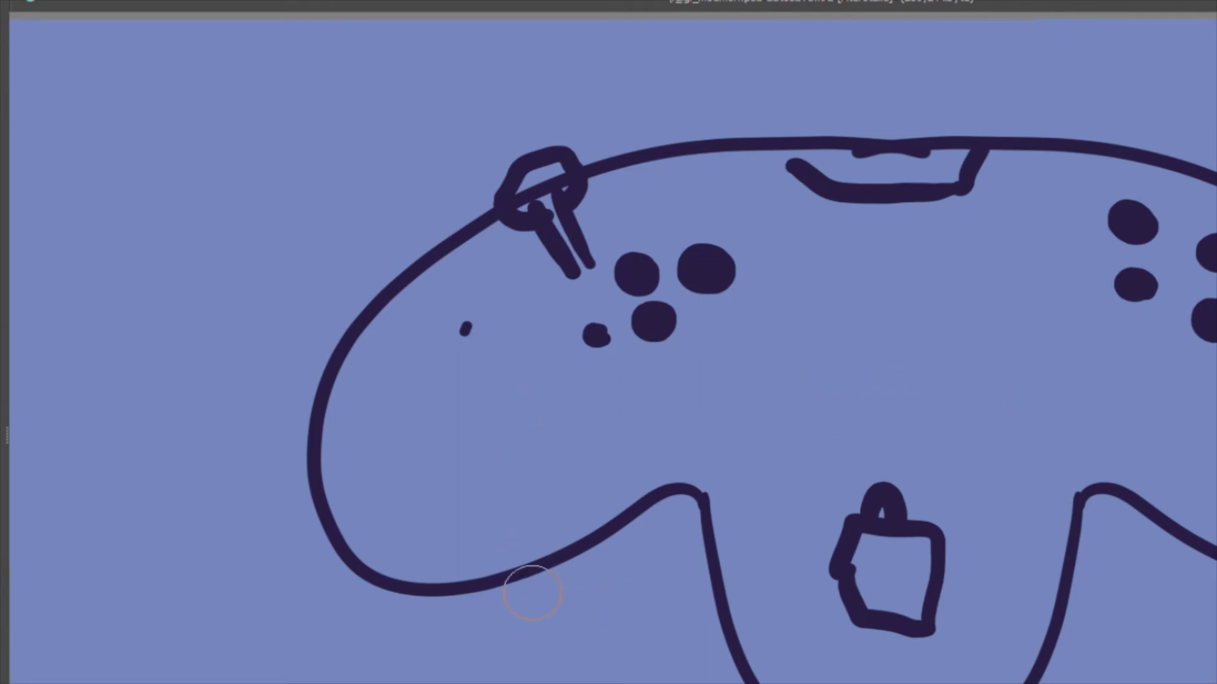
# Shade under both handles and erase the hexagon at the upper-left shoulder
pyautogui.moveTo(499, 588)
pyautogui.mouseDown()
pyautogui.moveTo(603, 578)
pyautogui.moveTo(649, 501)
pyautogui.mouseUp()
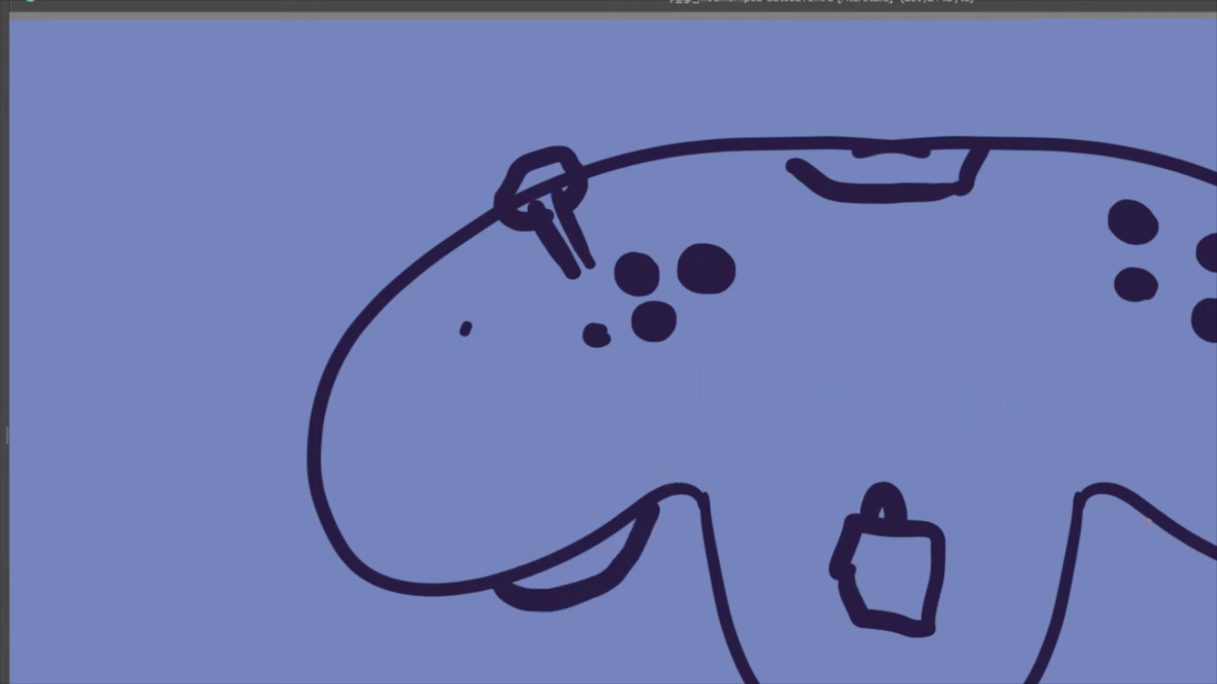
pyautogui.moveTo(1148, 522); pyautogui.dragTo(1215, 587)
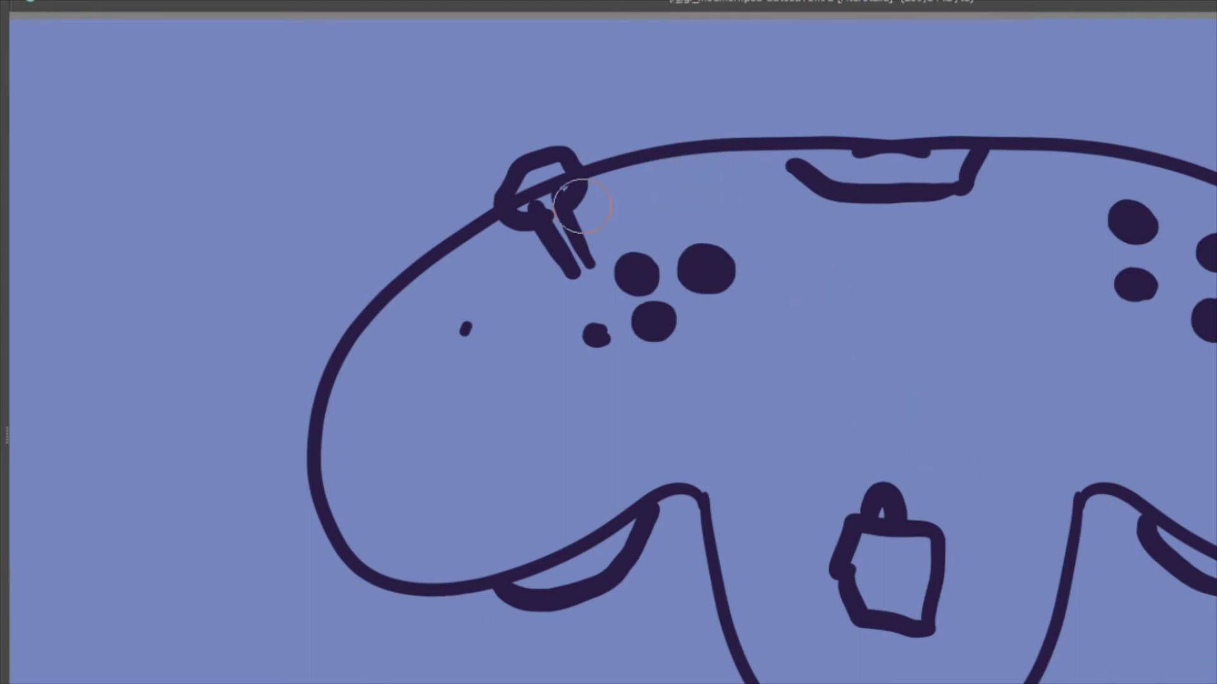
pyautogui.moveTo(578, 228)
pyautogui.mouseDown()
pyautogui.moveTo(552, 161)
pyautogui.moveTo(527, 248)
pyautogui.moveTo(516, 211)
pyautogui.moveTo(557, 231)
pyautogui.moveTo(603, 308)
pyautogui.moveTo(649, 290)
pyautogui.moveTo(662, 255)
pyautogui.mouseUp()
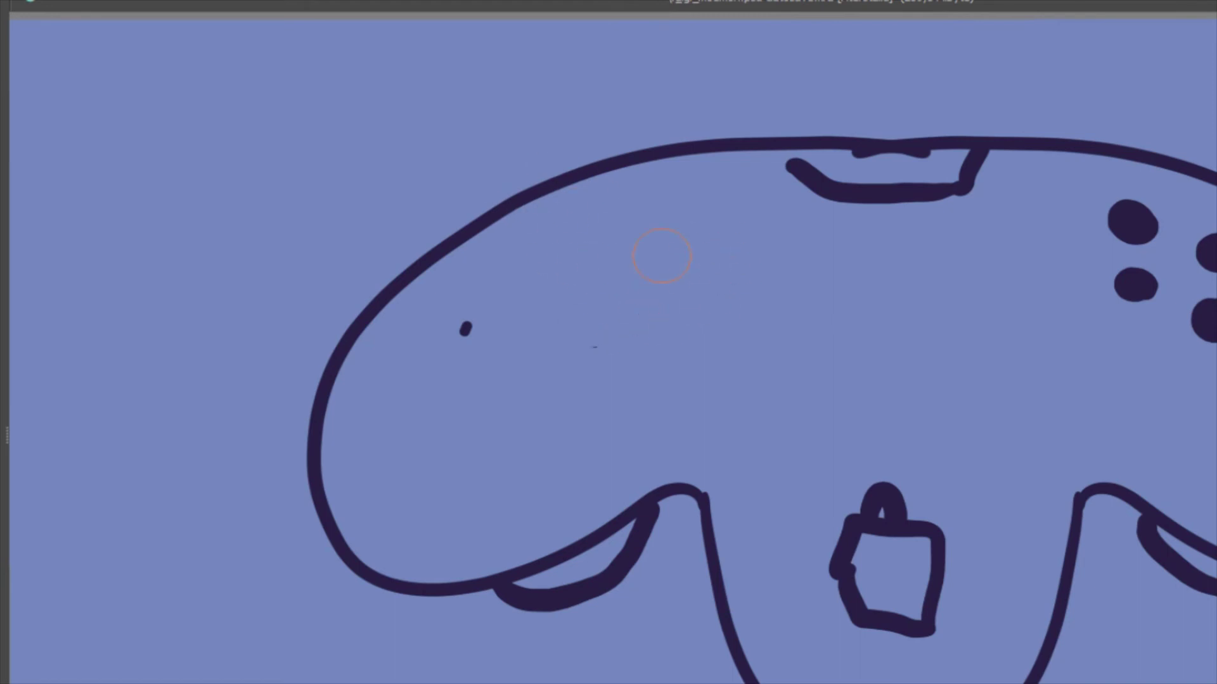
# Paint the left-side button dots and enlarge the leftmost one
pyautogui.moveTo(631, 202); pyautogui.dragTo(613, 214)
pyautogui.moveTo(561, 249)
pyautogui.mouseDown()
pyautogui.moveTo(572, 273)
pyautogui.moveTo(637, 275)
pyautogui.moveTo(637, 287)
pyautogui.mouseUp()
pyautogui.moveTo(700, 239); pyautogui.dragTo(683, 231)
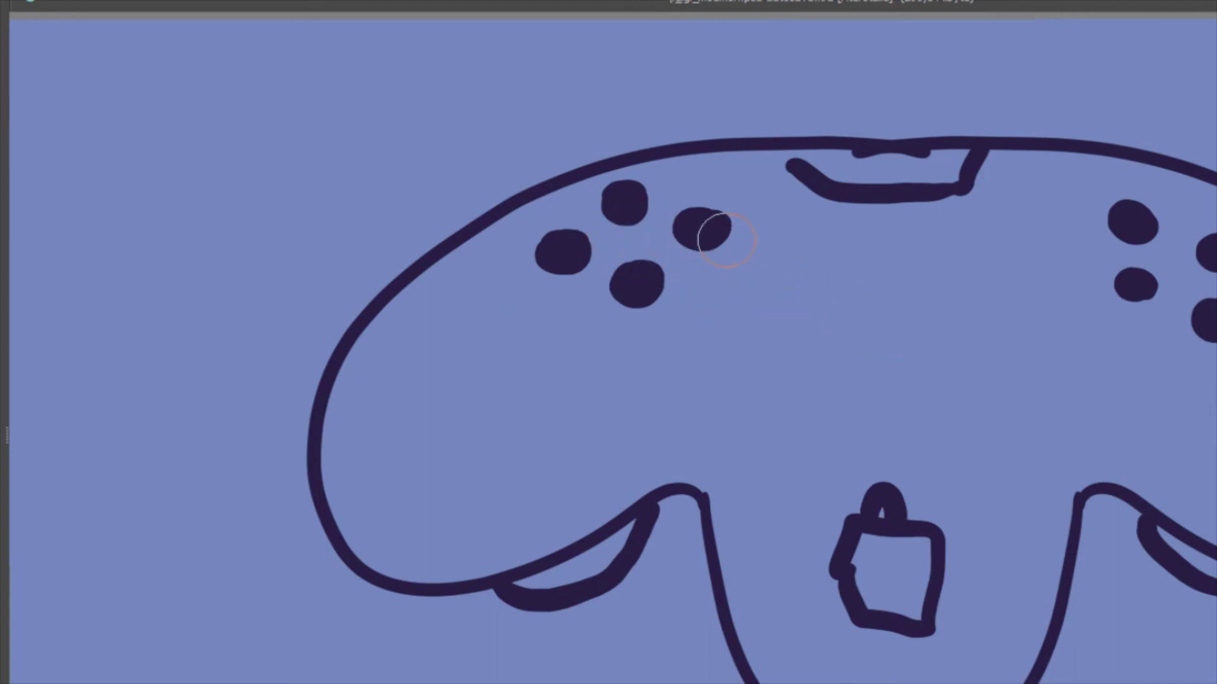
pyautogui.moveTo(565, 250)
pyautogui.mouseDown()
pyautogui.moveTo(585, 247)
pyautogui.moveTo(533, 280)
pyautogui.moveTo(577, 236)
pyautogui.moveTo(562, 230)
pyautogui.mouseUp()
# Draw two shoulder bumpers and a curved stroke beside the square
pyautogui.moveTo(574, 168)
pyautogui.mouseDown()
pyautogui.moveTo(720, 114)
pyautogui.moveTo(775, 138)
pyautogui.mouseUp()
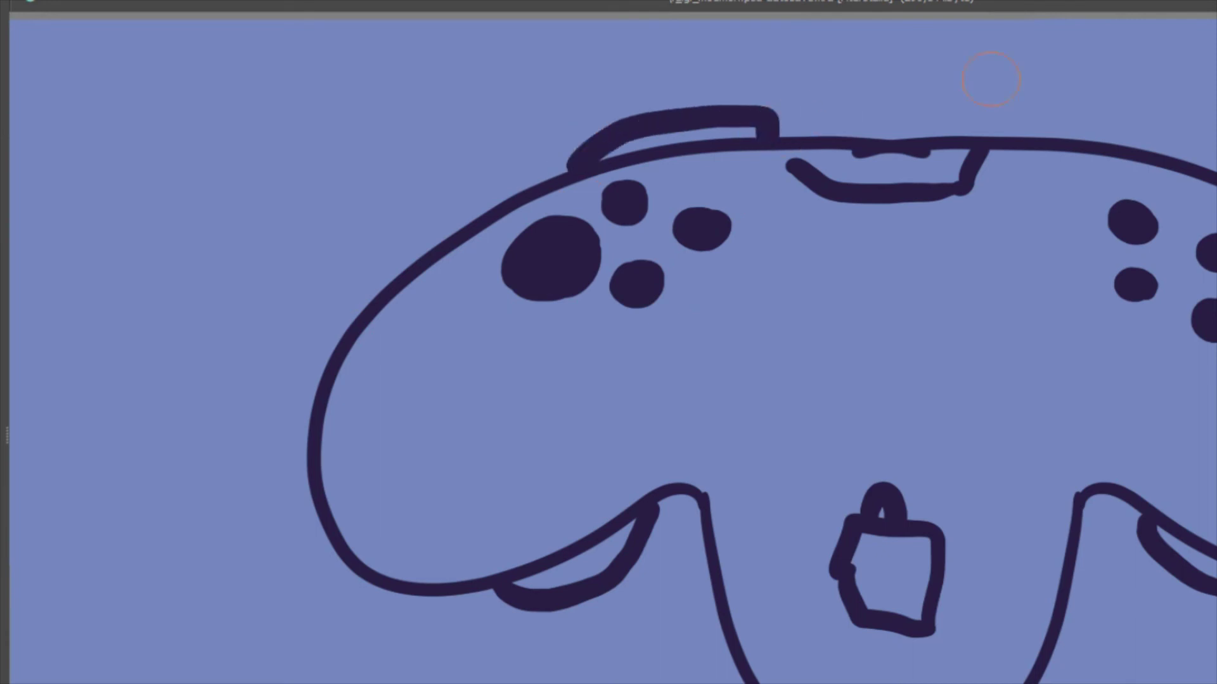
pyautogui.moveTo(994, 143)
pyautogui.mouseDown()
pyautogui.moveTo(1003, 119)
pyautogui.moveTo(1145, 128)
pyautogui.moveTo(1192, 175)
pyautogui.mouseUp()
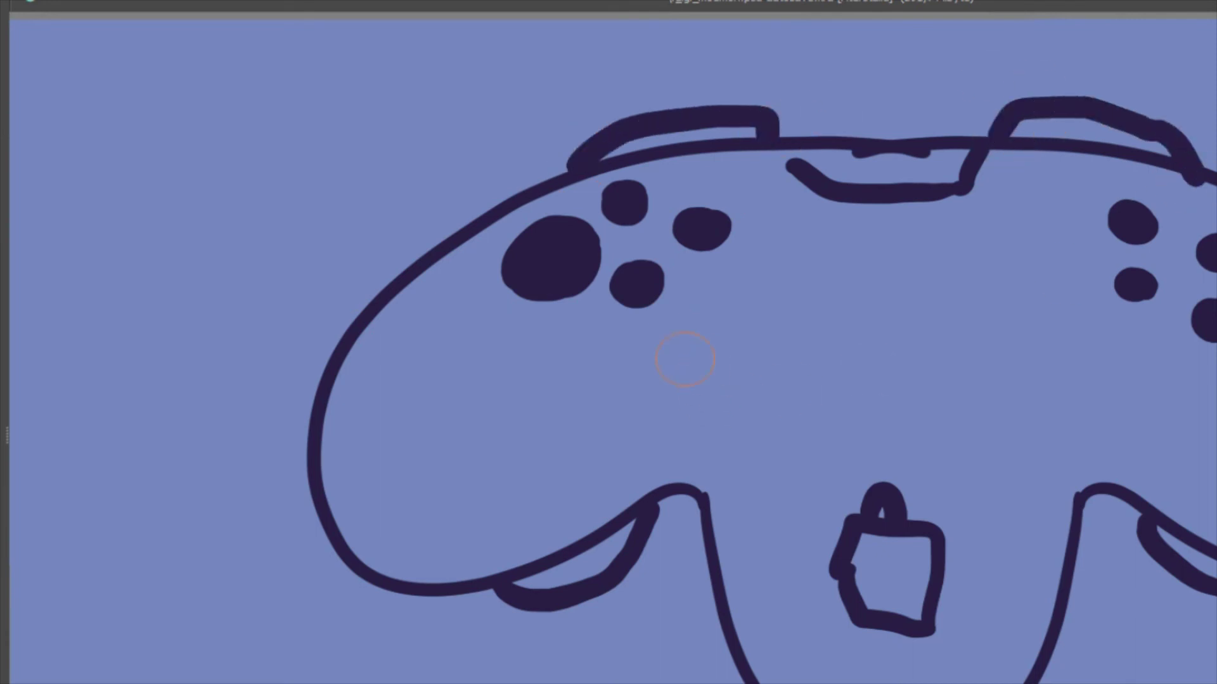
pyautogui.moveTo(823, 542); pyautogui.dragTo(831, 572)
pyautogui.moveTo(789, 540); pyautogui.dragTo(844, 363)
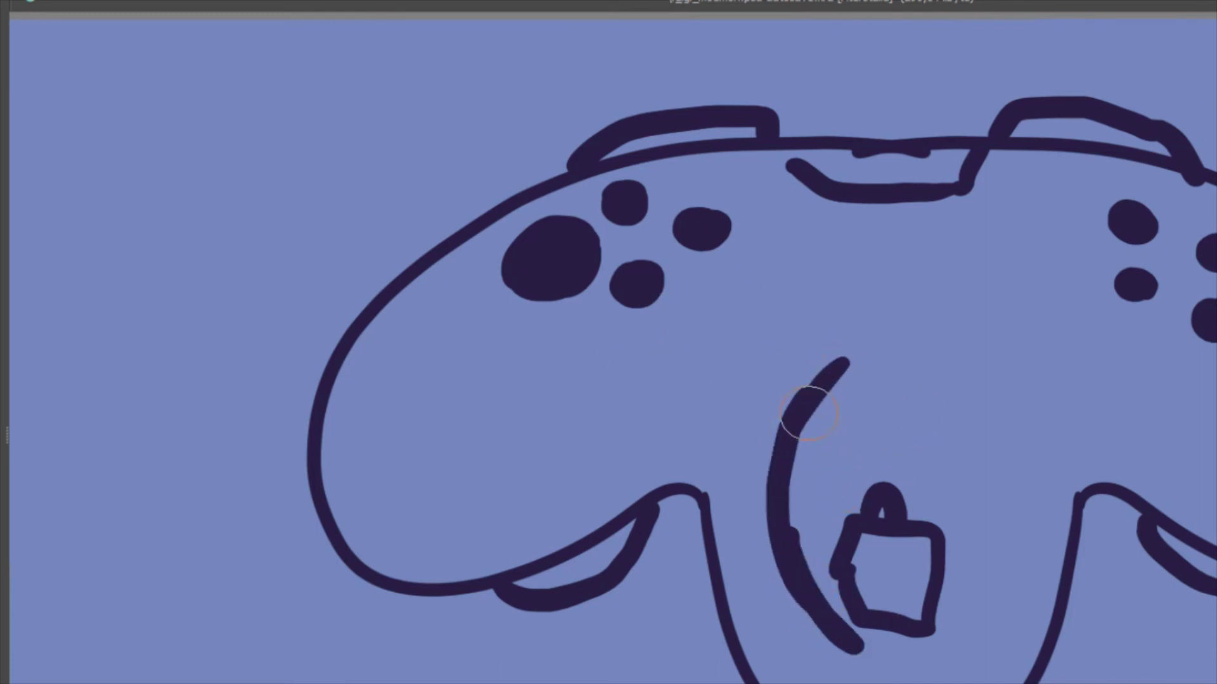
# Undo the curved stroke and paint a thick dark band across the middle
pyautogui.hotkey('ctrl', 'z')
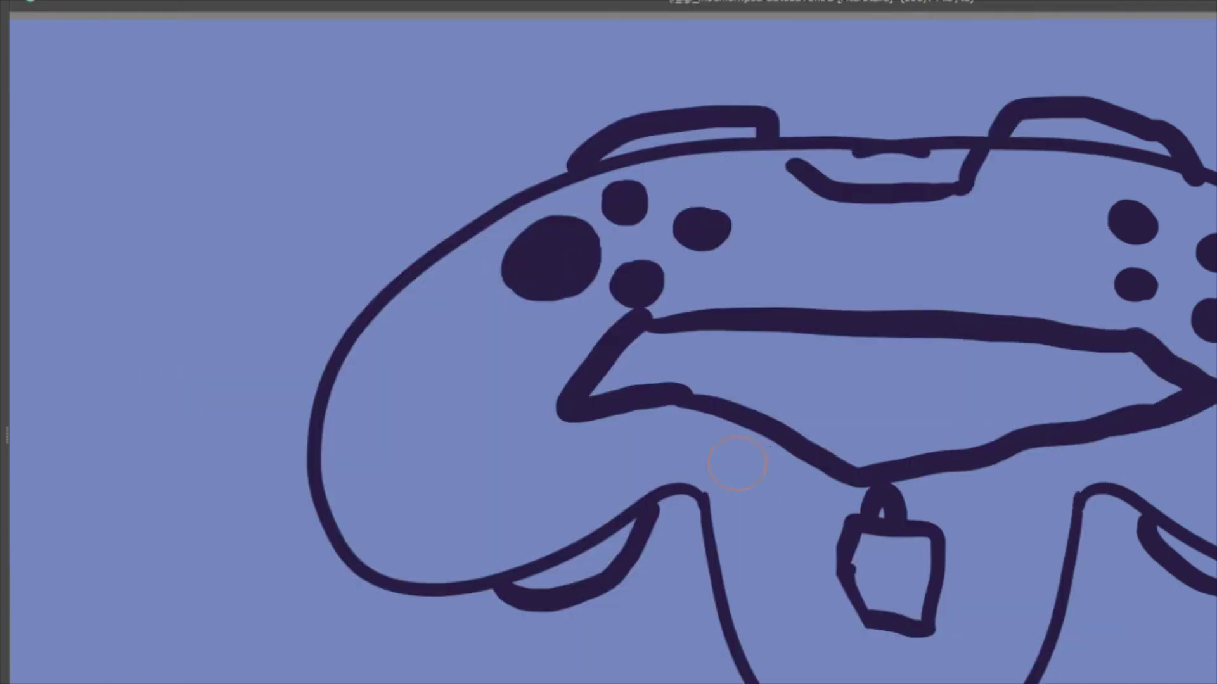
pyautogui.moveTo(731, 400)
pyautogui.mouseDown()
pyautogui.moveTo(627, 397)
pyautogui.moveTo(823, 470)
pyautogui.moveTo(657, 421)
pyautogui.moveTo(832, 485)
pyautogui.mouseUp()
pyautogui.moveTo(912, 492); pyautogui.dragTo(1212, 397)
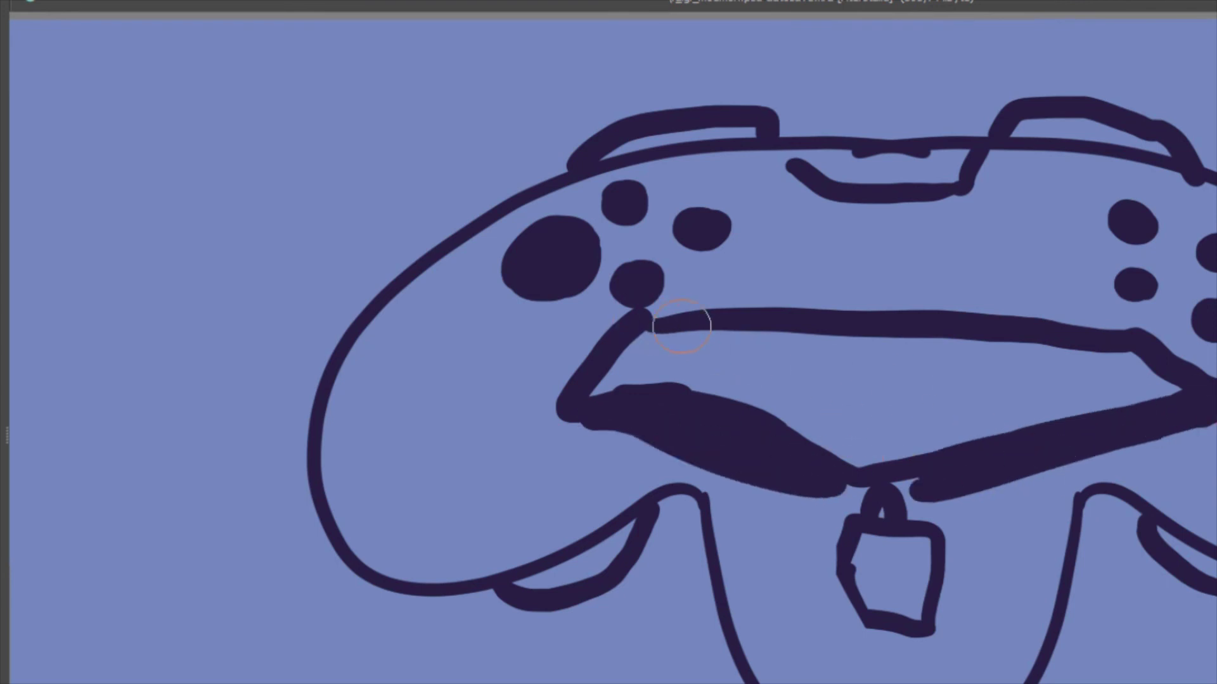
pyautogui.moveTo(679, 326)
pyautogui.mouseDown()
pyautogui.moveTo(605, 322)
pyautogui.moveTo(557, 407)
pyautogui.mouseUp()
# With the eraser, trim the band edges thinner and erase both button clusters
pyautogui.press('e')
pyautogui.moveTo(600, 319)
pyautogui.mouseDown()
pyautogui.moveTo(675, 304)
pyautogui.moveTo(578, 315)
pyautogui.moveTo(671, 317)
pyautogui.mouseUp()
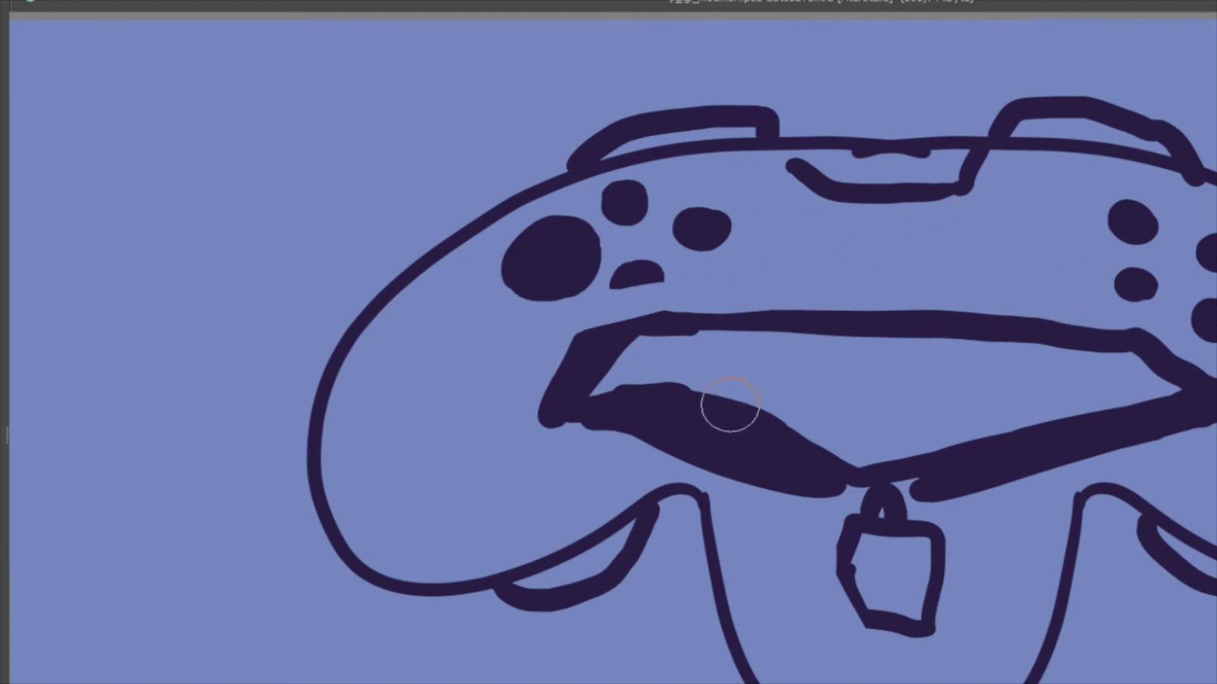
pyautogui.moveTo(728, 407)
pyautogui.mouseDown()
pyautogui.moveTo(650, 396)
pyautogui.moveTo(609, 403)
pyautogui.moveTo(889, 467)
pyautogui.mouseUp()
pyautogui.moveTo(923, 368)
pyautogui.mouseDown()
pyautogui.moveTo(951, 419)
pyautogui.moveTo(989, 419)
pyautogui.moveTo(1020, 395)
pyautogui.mouseUp()
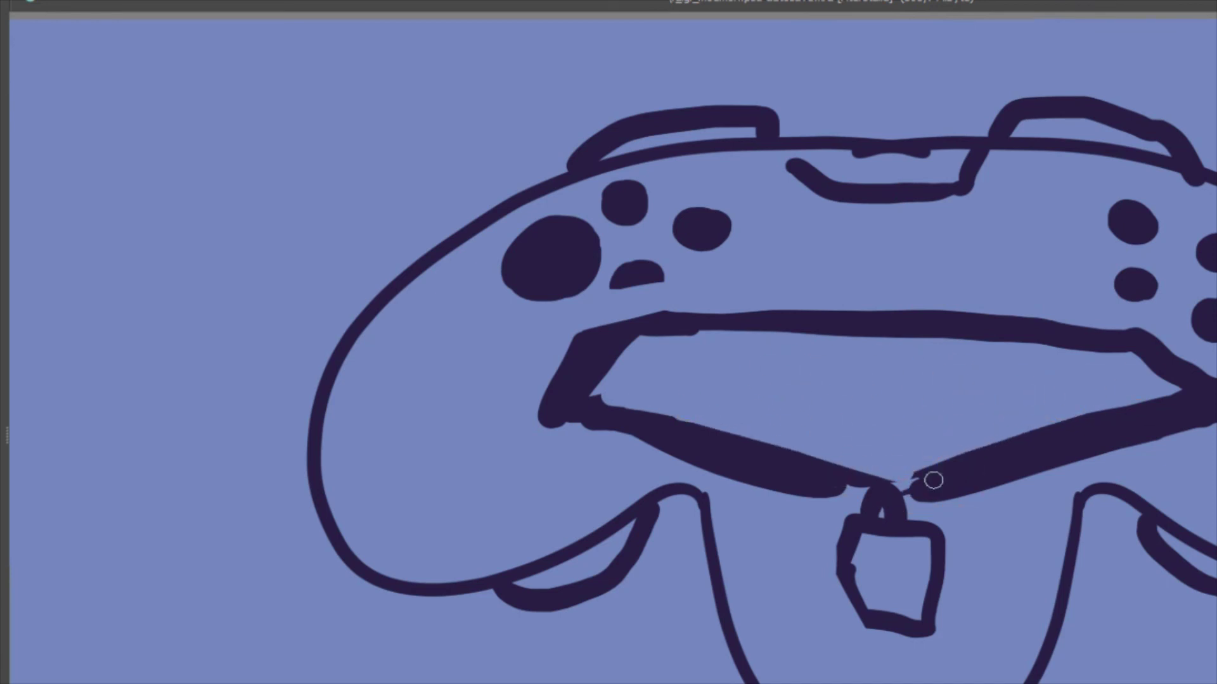
pyautogui.moveTo(932, 481)
pyautogui.mouseDown()
pyautogui.moveTo(551, 256)
pyautogui.moveTo(687, 204)
pyautogui.mouseUp()
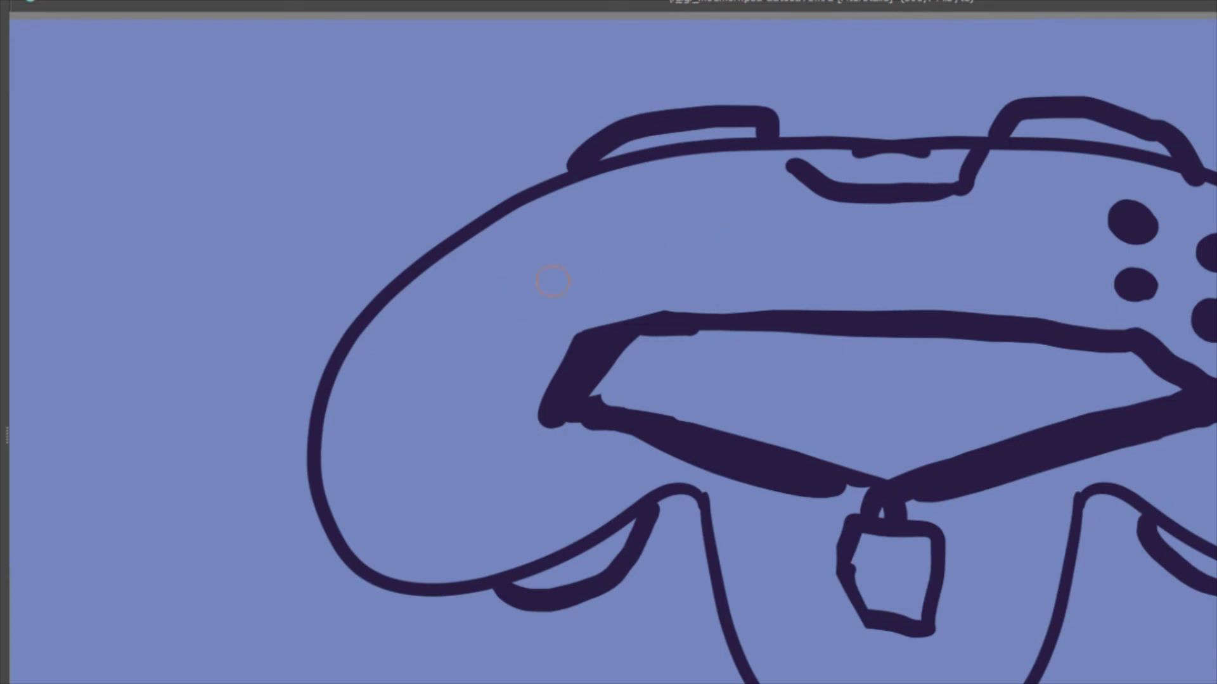
pyautogui.moveTo(1094, 266)
pyautogui.mouseDown()
pyautogui.moveTo(1202, 319)
pyautogui.moveTo(1132, 233)
pyautogui.moveTo(1147, 276)
pyautogui.mouseUp()
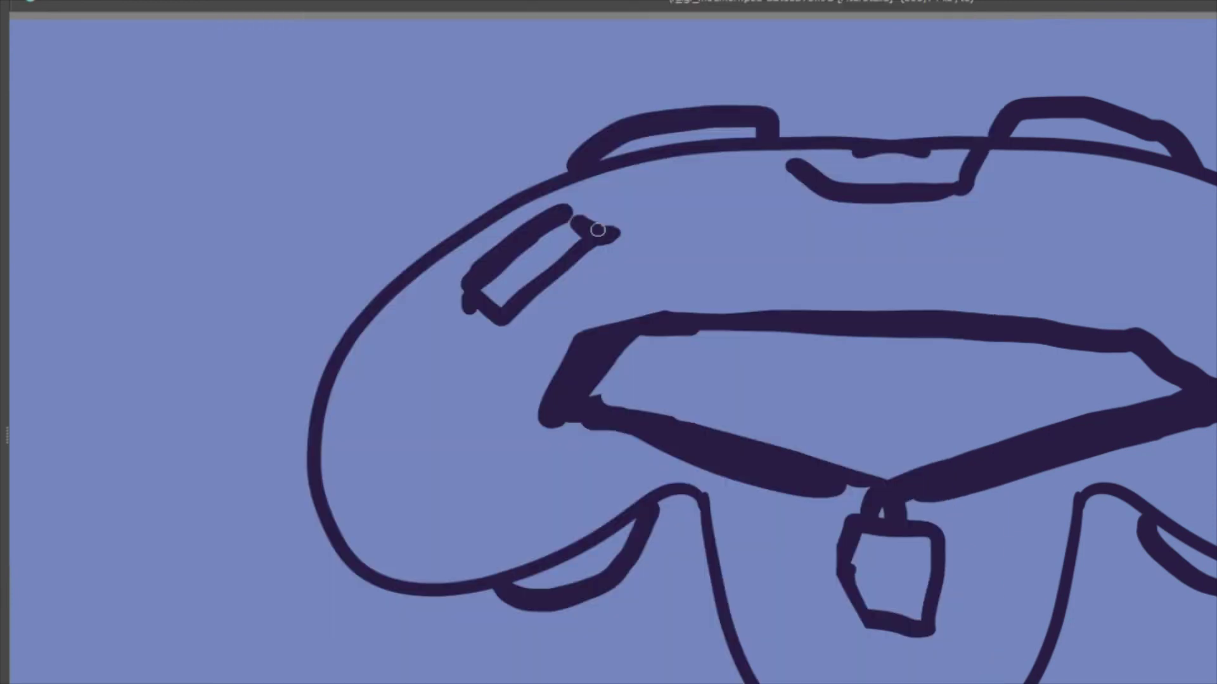
# Thicken the upper end of the slanted upper-left panel
pyautogui.moveTo(584, 226); pyautogui.dragTo(609, 204)
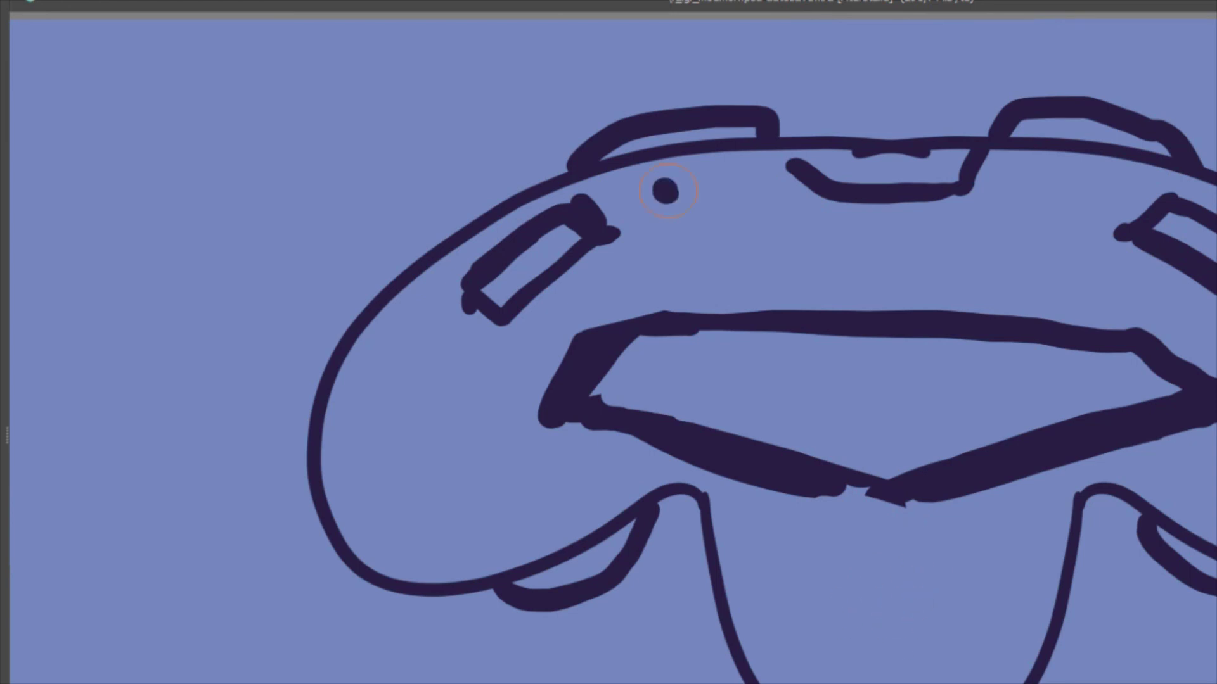
# Add small dots on both sides, close the band's lower joint, and draw side fins
pyautogui.click(684, 218)
pyautogui.click(1071, 208)
pyautogui.click(1105, 182)
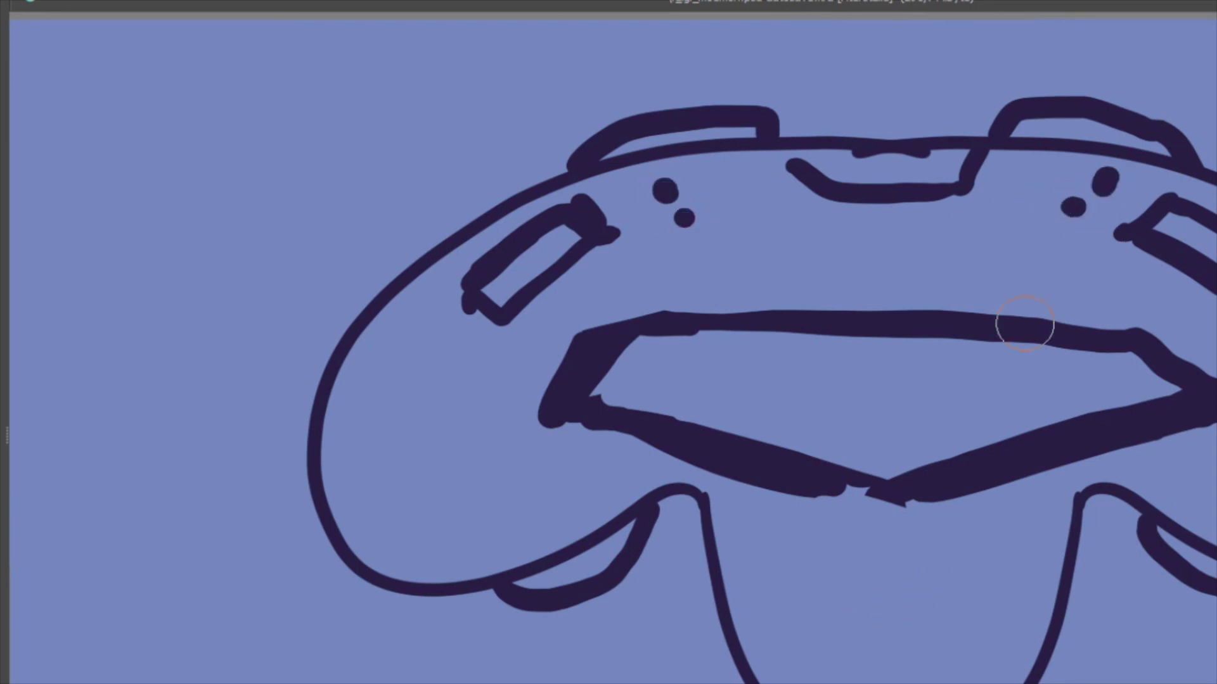
pyautogui.moveTo(843, 484)
pyautogui.mouseDown()
pyautogui.moveTo(885, 505)
pyautogui.moveTo(839, 483)
pyautogui.moveTo(939, 490)
pyautogui.mouseUp()
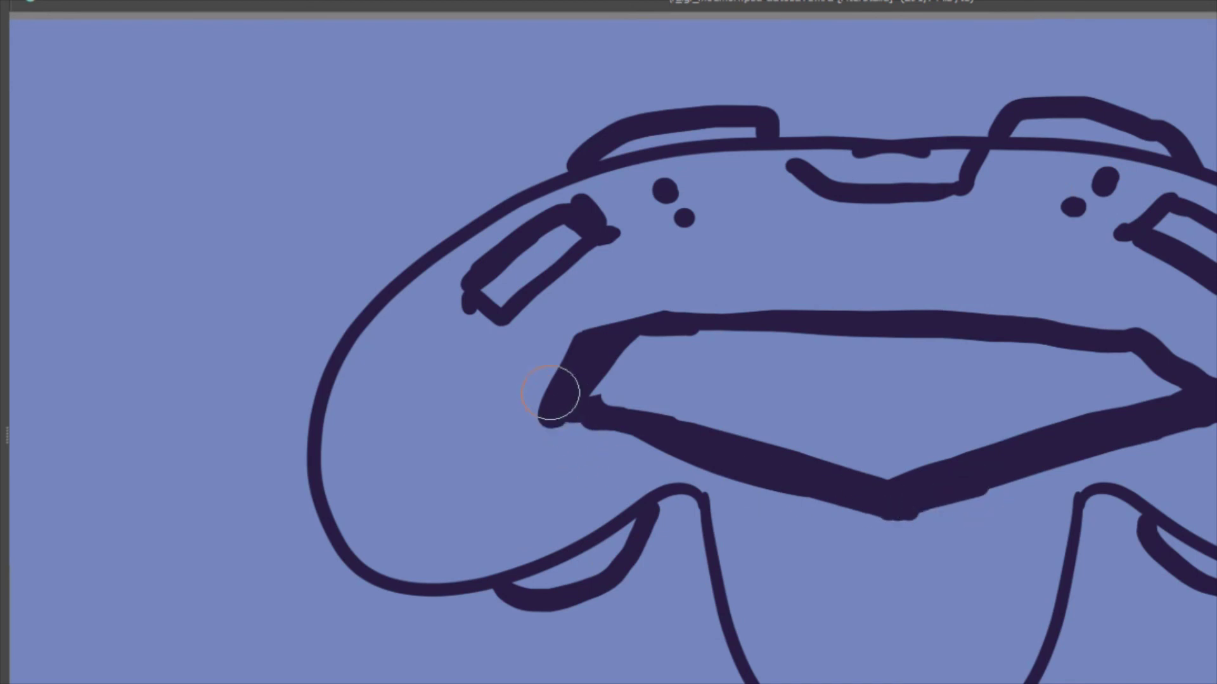
pyautogui.moveTo(557, 333)
pyautogui.mouseDown()
pyautogui.moveTo(525, 391)
pyautogui.moveTo(557, 335)
pyautogui.mouseUp()
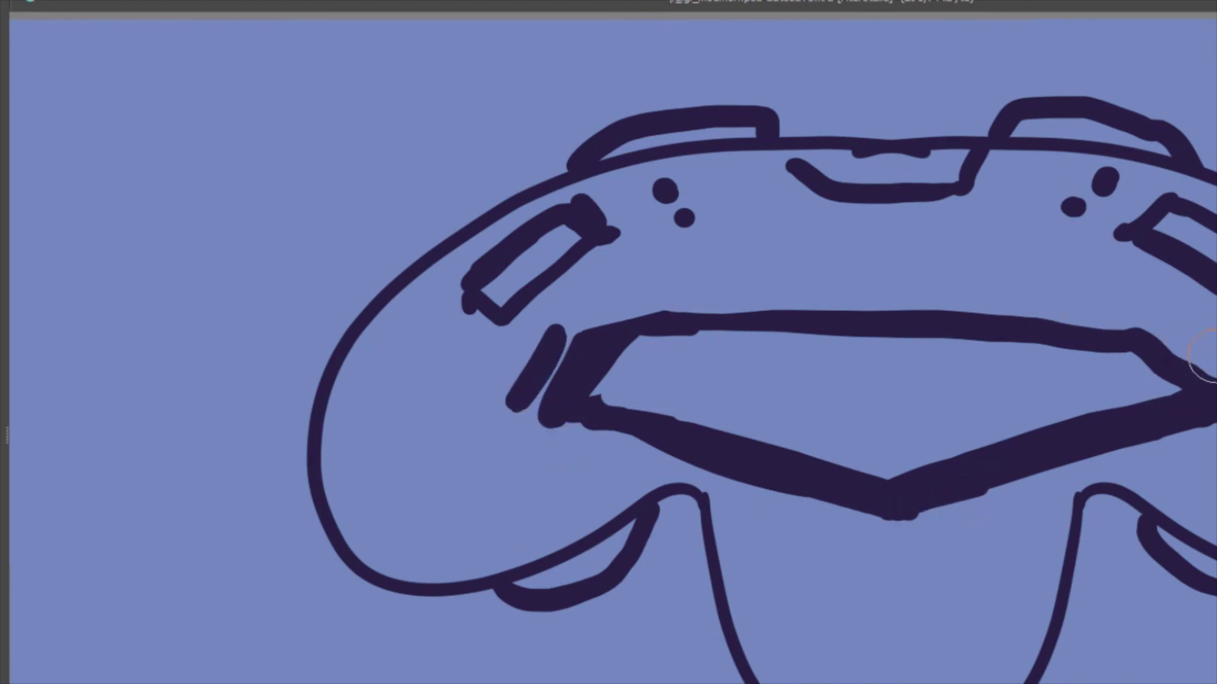
pyautogui.moveTo(1211, 376)
pyautogui.mouseDown()
pyautogui.moveTo(1191, 335)
pyautogui.moveTo(1216, 352)
pyautogui.mouseUp()
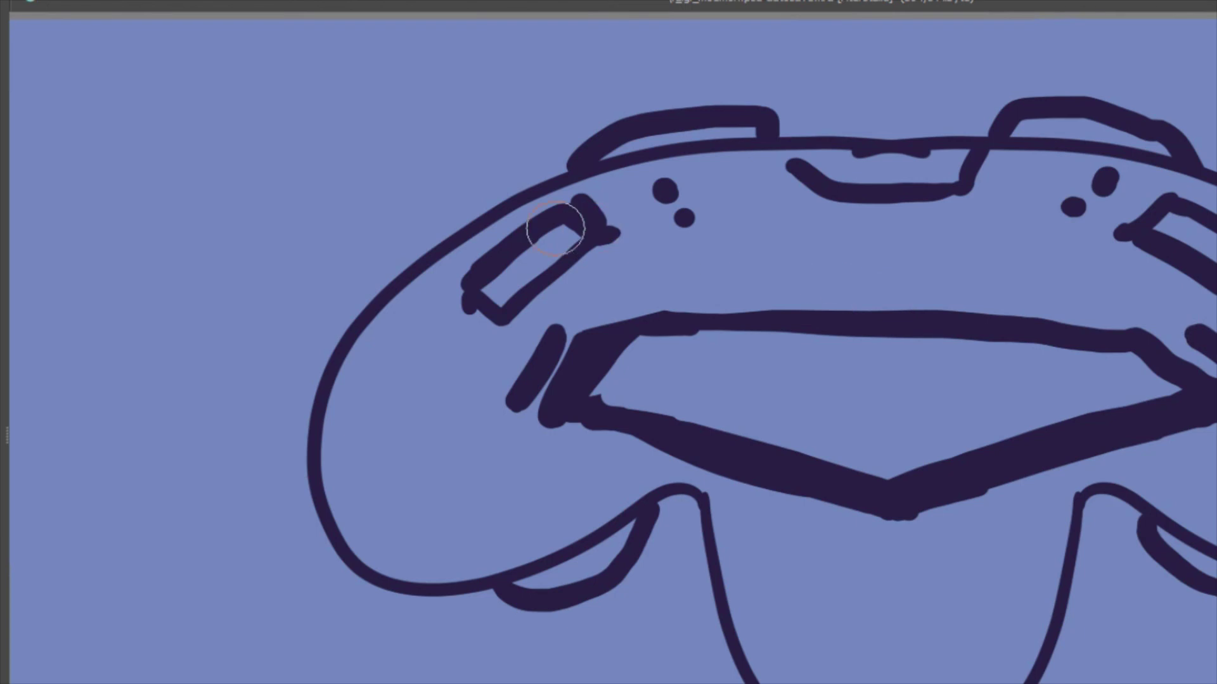
# Touch up the panel, undo a flame stroke, and thicken both top-notch sides
pyautogui.moveTo(600, 156); pyautogui.dragTo(625, 143)
pyautogui.moveTo(648, 97)
pyautogui.mouseDown()
pyautogui.moveTo(715, 41)
pyautogui.moveTo(737, 76)
pyautogui.moveTo(692, 91)
pyautogui.mouseUp()
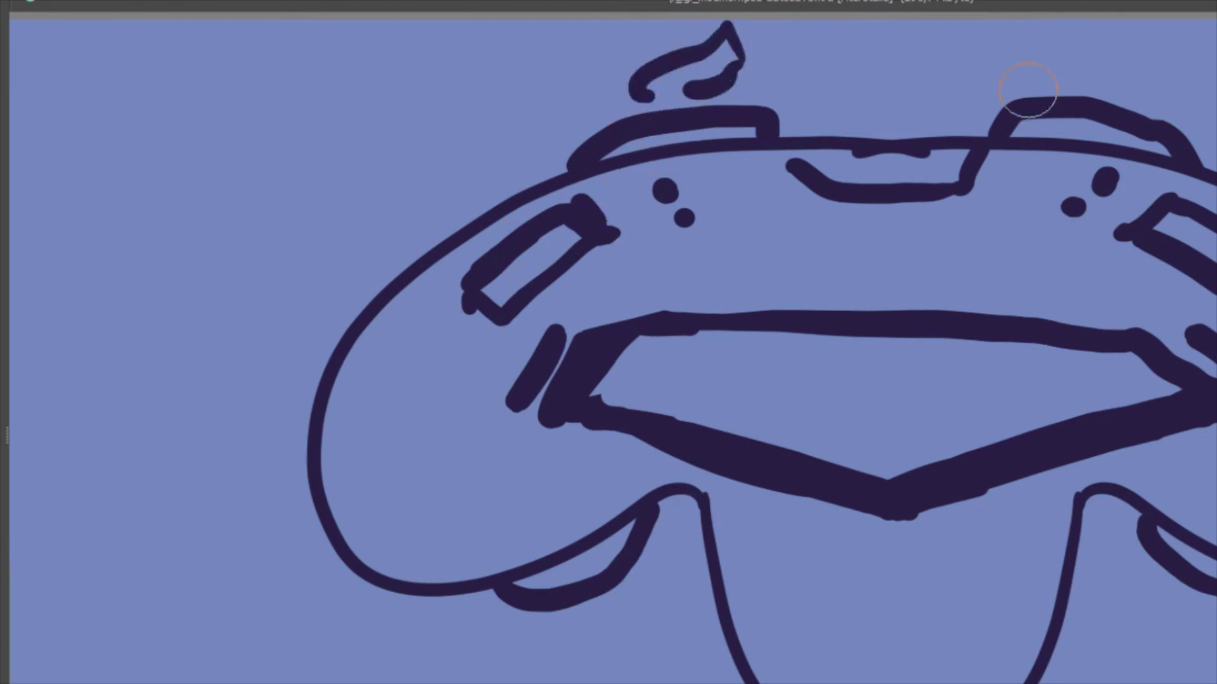
pyautogui.hotkey('ctrl', 'z')
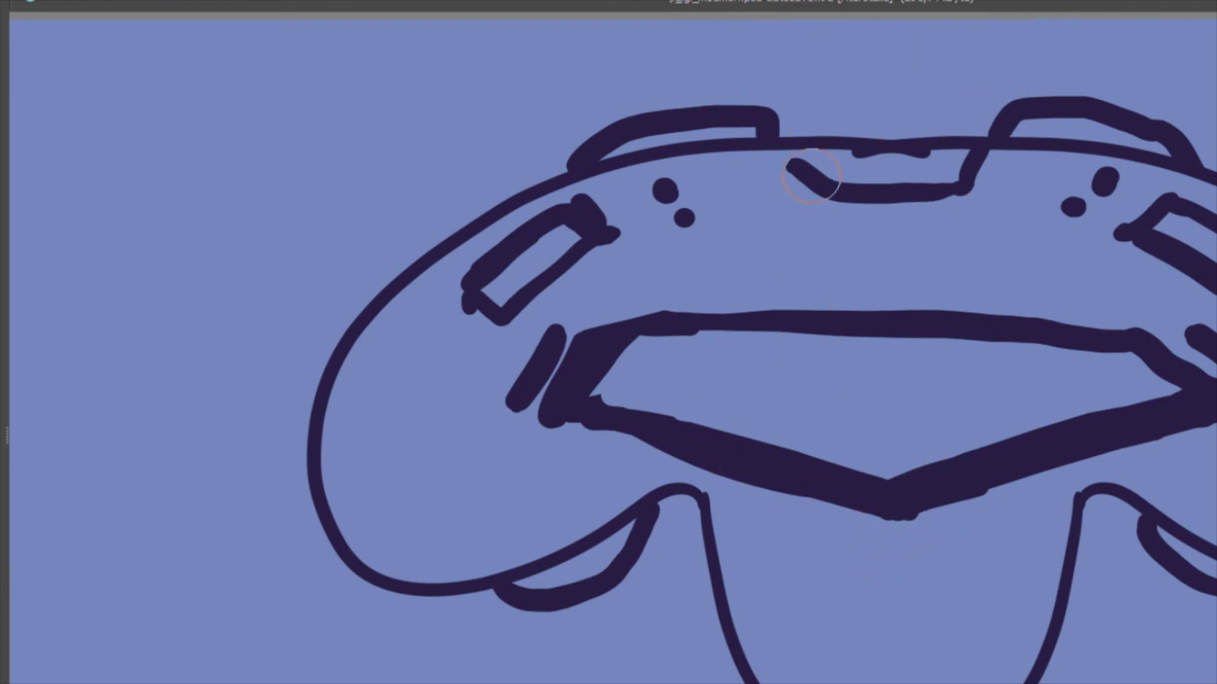
pyautogui.moveTo(818, 176)
pyautogui.mouseDown()
pyautogui.moveTo(775, 143)
pyautogui.moveTo(841, 198)
pyautogui.mouseUp()
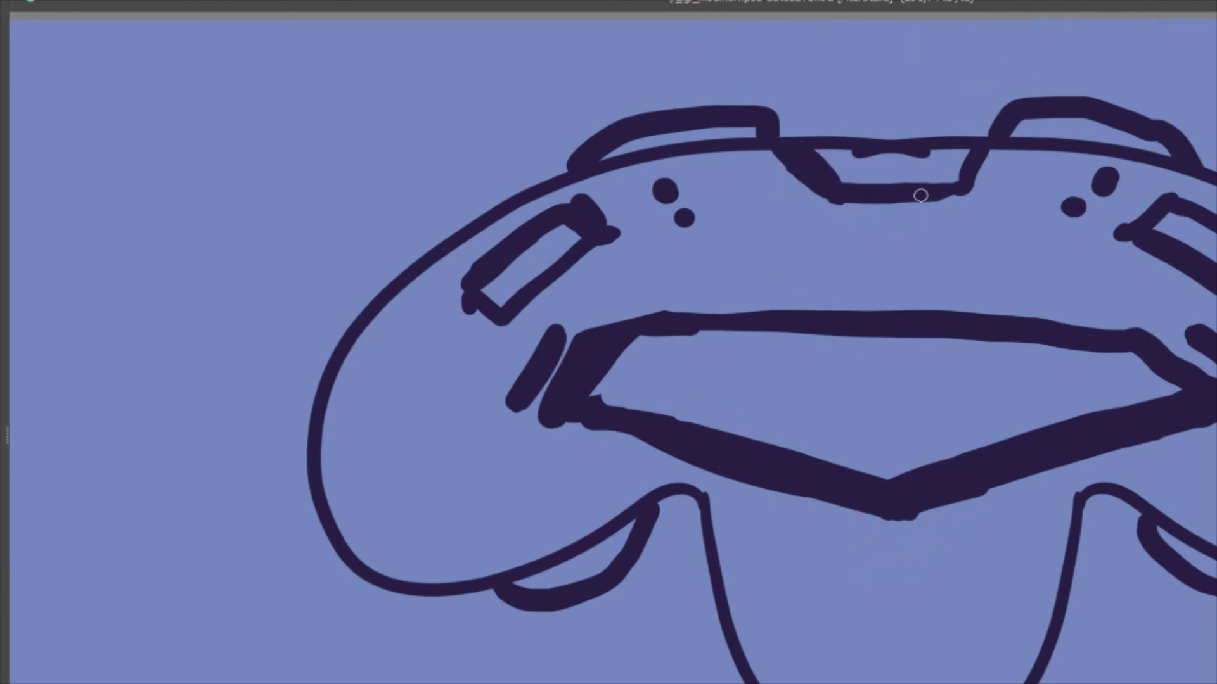
pyautogui.moveTo(920, 196)
pyautogui.mouseDown()
pyautogui.moveTo(992, 158)
pyautogui.moveTo(948, 191)
pyautogui.moveTo(970, 181)
pyautogui.mouseUp()
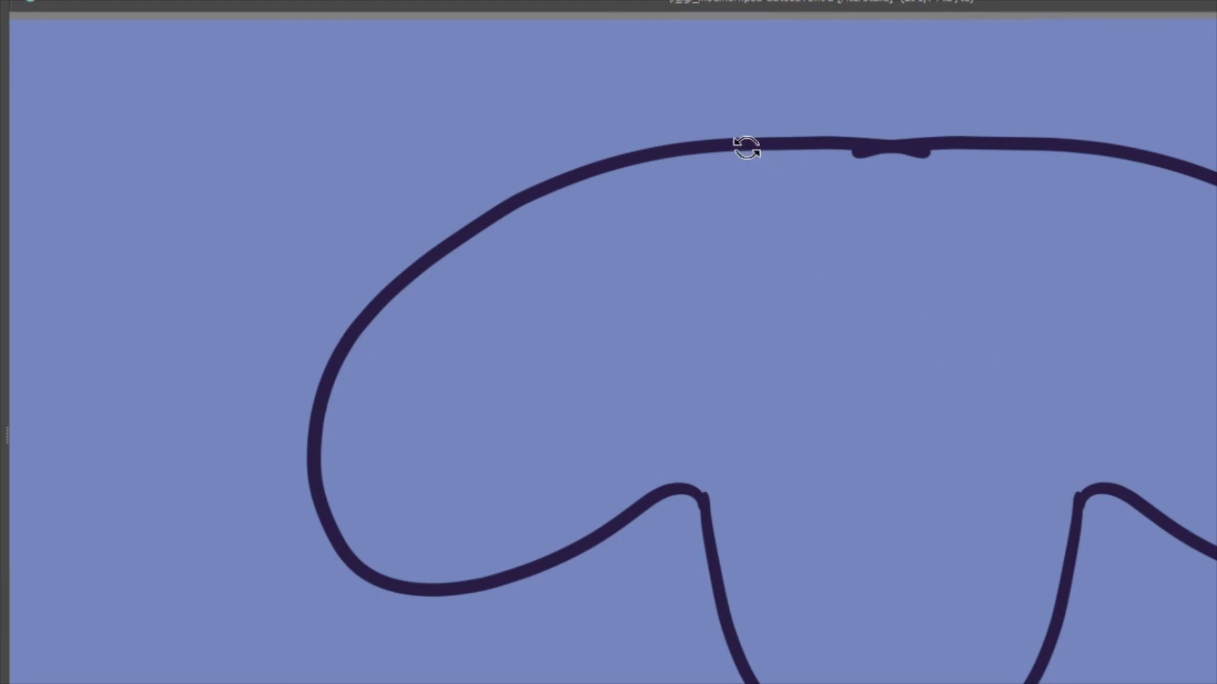
# Rotate the canvas view to tilt the bare blob outline
pyautogui.moveTo(741, 141)
pyautogui.mouseDown()
pyautogui.moveTo(662, 228)
pyautogui.moveTo(839, 522)
pyautogui.moveTo(815, 543)
pyautogui.moveTo(825, 545)
pyautogui.mouseUp()
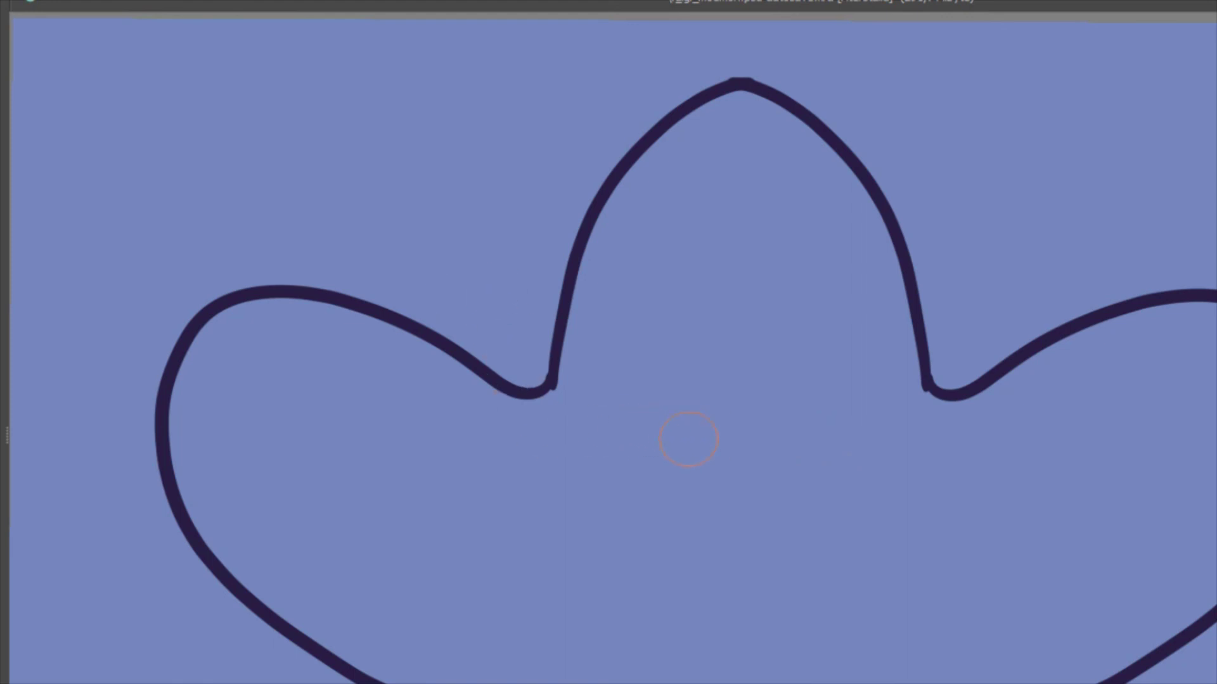
# Paint a bow tie, curved collar, closed eyes, a beak, and both arms
pyautogui.moveTo(666, 552)
pyautogui.mouseDown()
pyautogui.moveTo(699, 642)
pyautogui.moveTo(711, 571)
pyautogui.moveTo(768, 612)
pyautogui.moveTo(856, 587)
pyautogui.moveTo(697, 576)
pyautogui.moveTo(704, 632)
pyautogui.mouseUp()
pyautogui.moveTo(560, 383)
pyautogui.mouseDown()
pyautogui.moveTo(600, 410)
pyautogui.moveTo(870, 445)
pyautogui.moveTo(908, 391)
pyautogui.mouseUp()
pyautogui.moveTo(668, 233); pyautogui.dragTo(727, 228)
pyautogui.moveTo(792, 236); pyautogui.dragTo(842, 252)
pyautogui.moveTo(732, 309); pyautogui.dragTo(782, 304)
pyautogui.moveTo(623, 415)
pyautogui.mouseDown()
pyautogui.moveTo(581, 396)
pyautogui.moveTo(665, 435)
pyautogui.mouseUp()
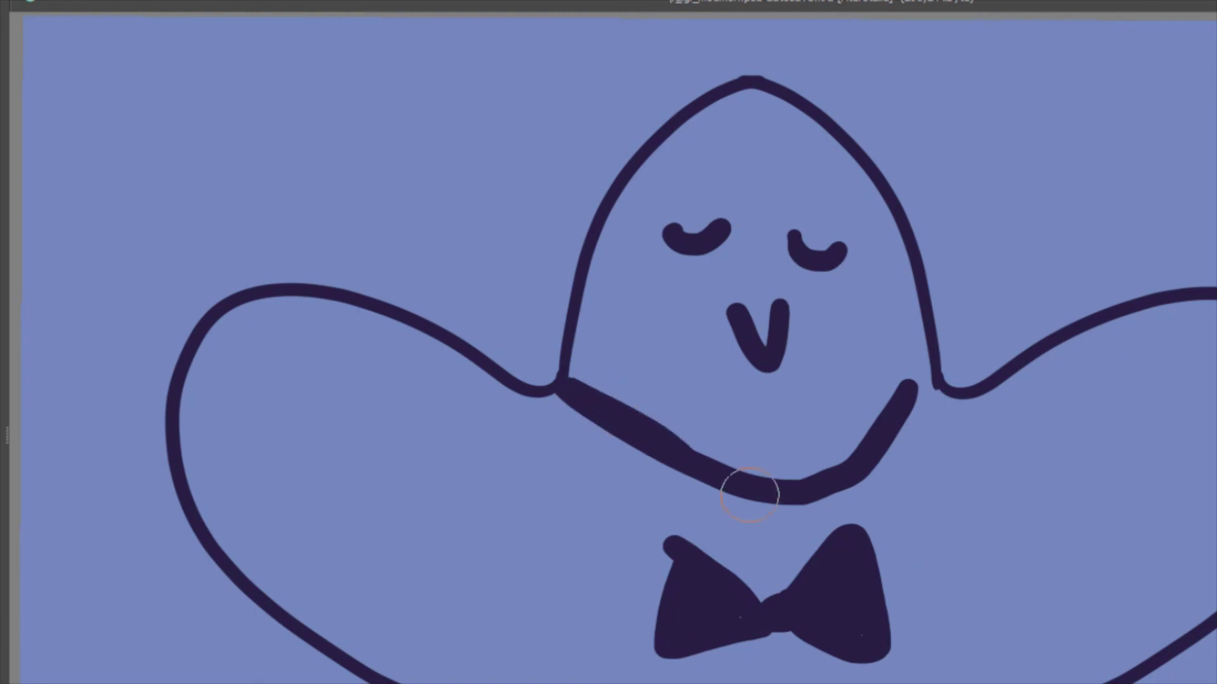
pyautogui.moveTo(559, 390)
pyautogui.mouseDown()
pyautogui.moveTo(552, 457)
pyautogui.moveTo(691, 511)
pyautogui.mouseUp()
pyautogui.moveTo(856, 503); pyautogui.dragTo(953, 389)
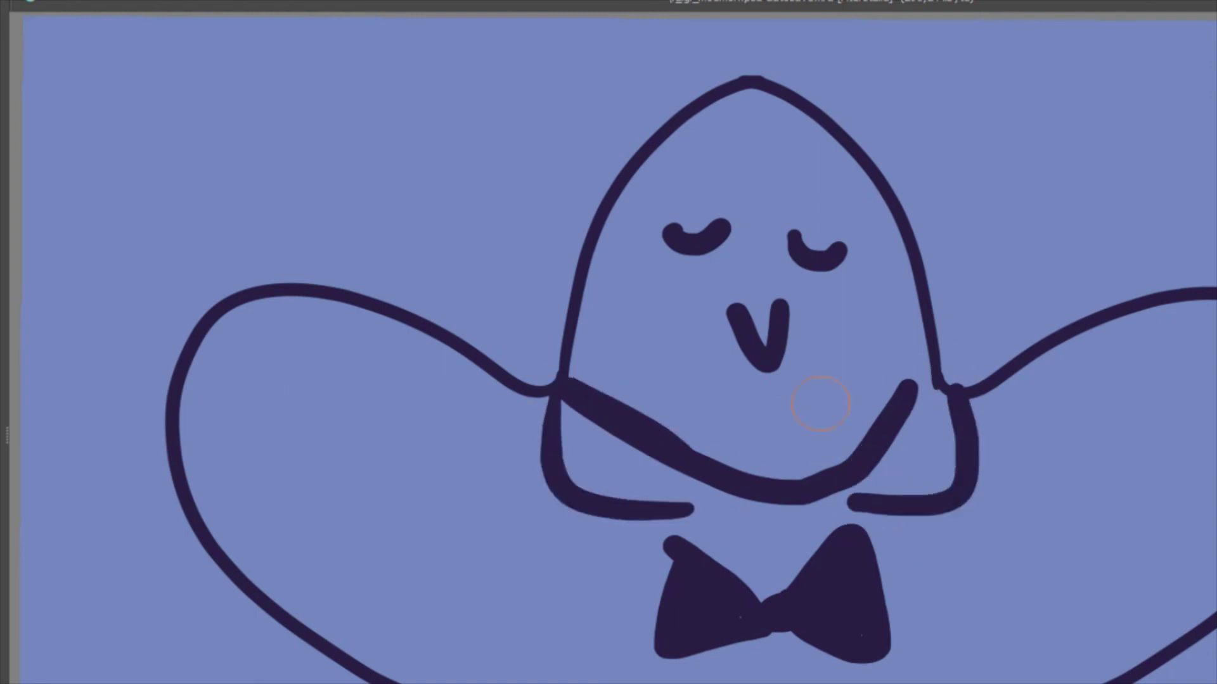